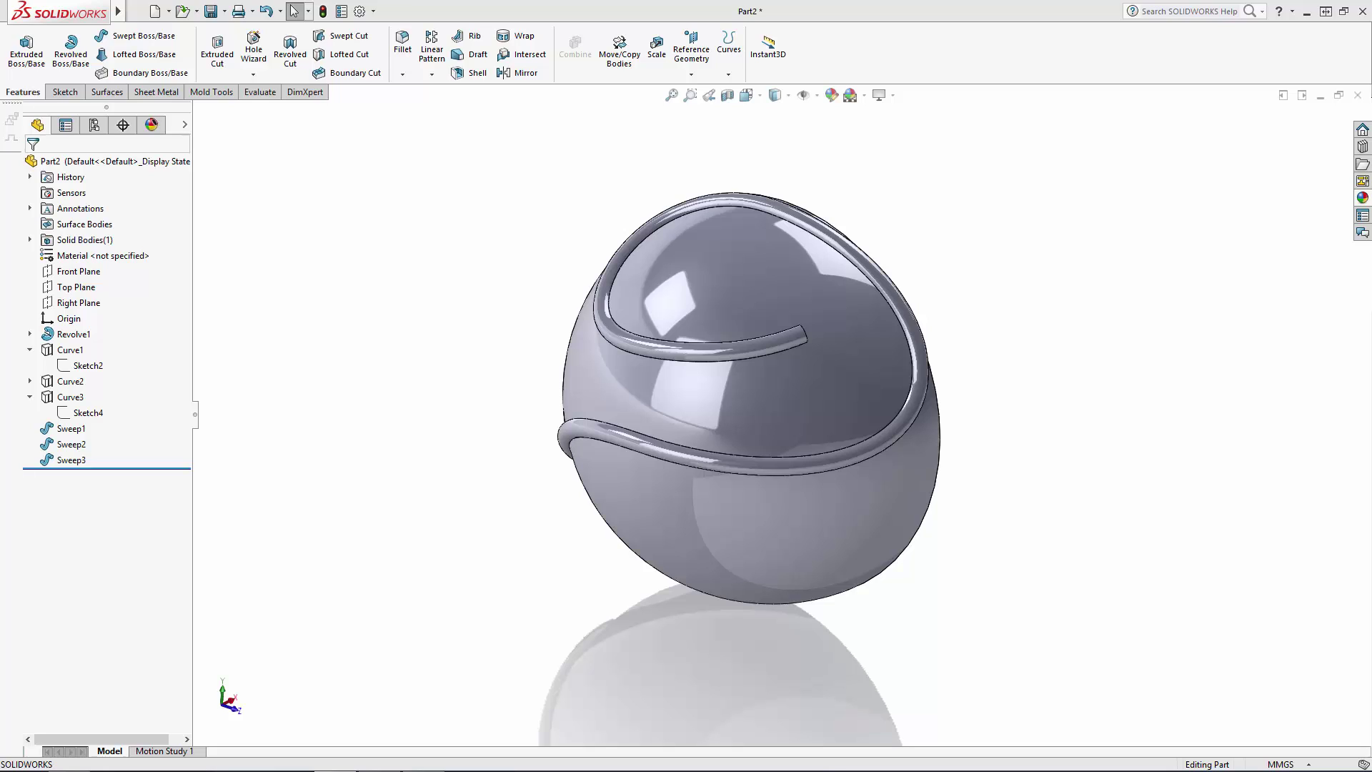
Step: Start a sketch on the Front Plane in front view and show Sketch2 of the first curve
click(74, 272)
click(83, 248)
click(746, 95)
click(763, 159)
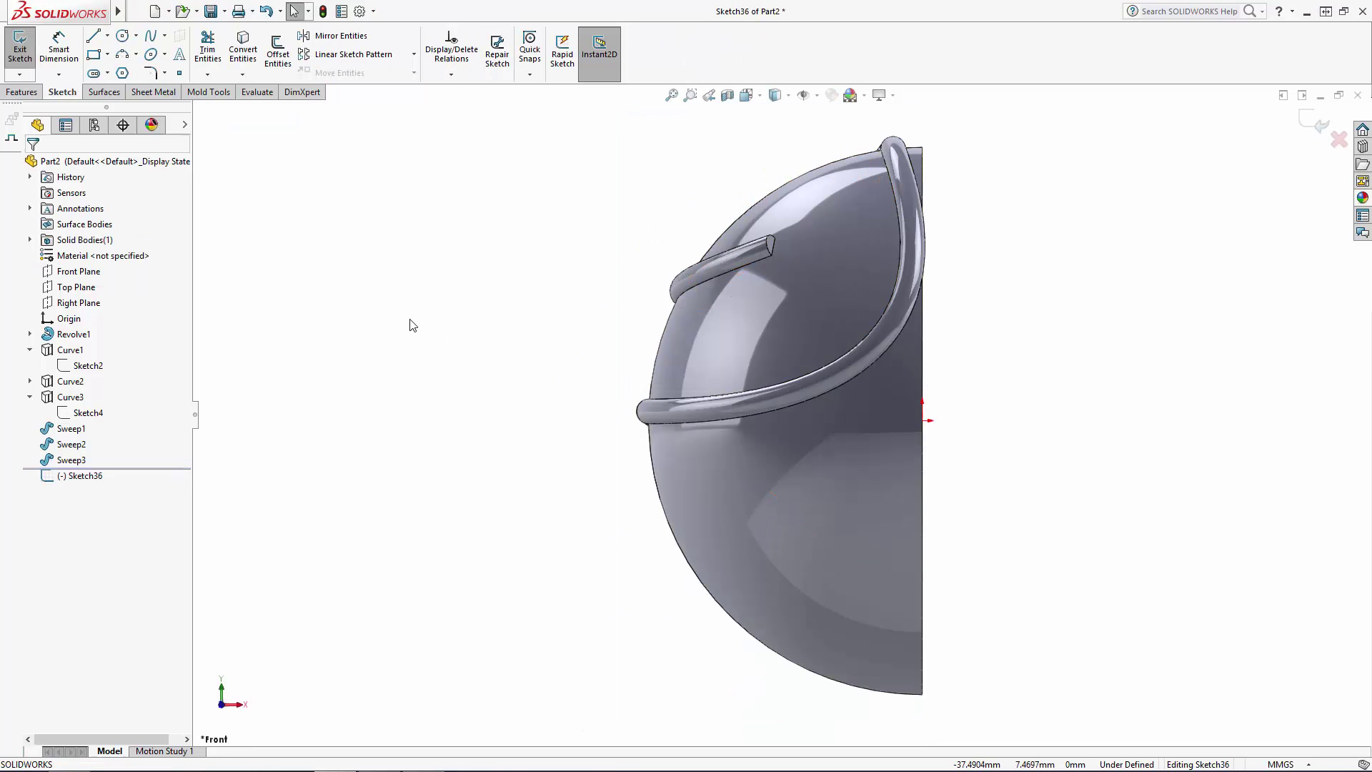
click(89, 366)
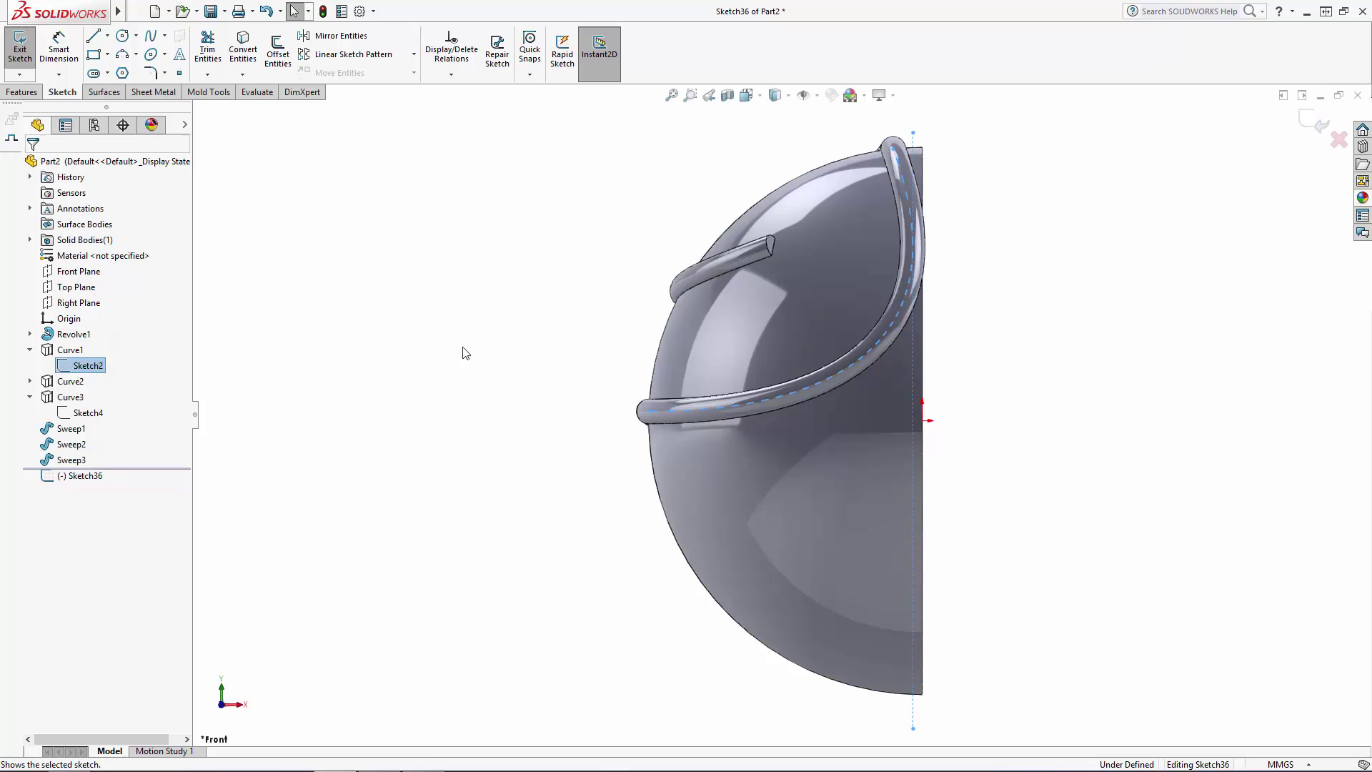
click(465, 349)
Step: Draw a horizontal centerline about 24.5 mm long from the origin outward past the sphere's curved side
click(107, 37)
click(120, 52)
click(922, 420)
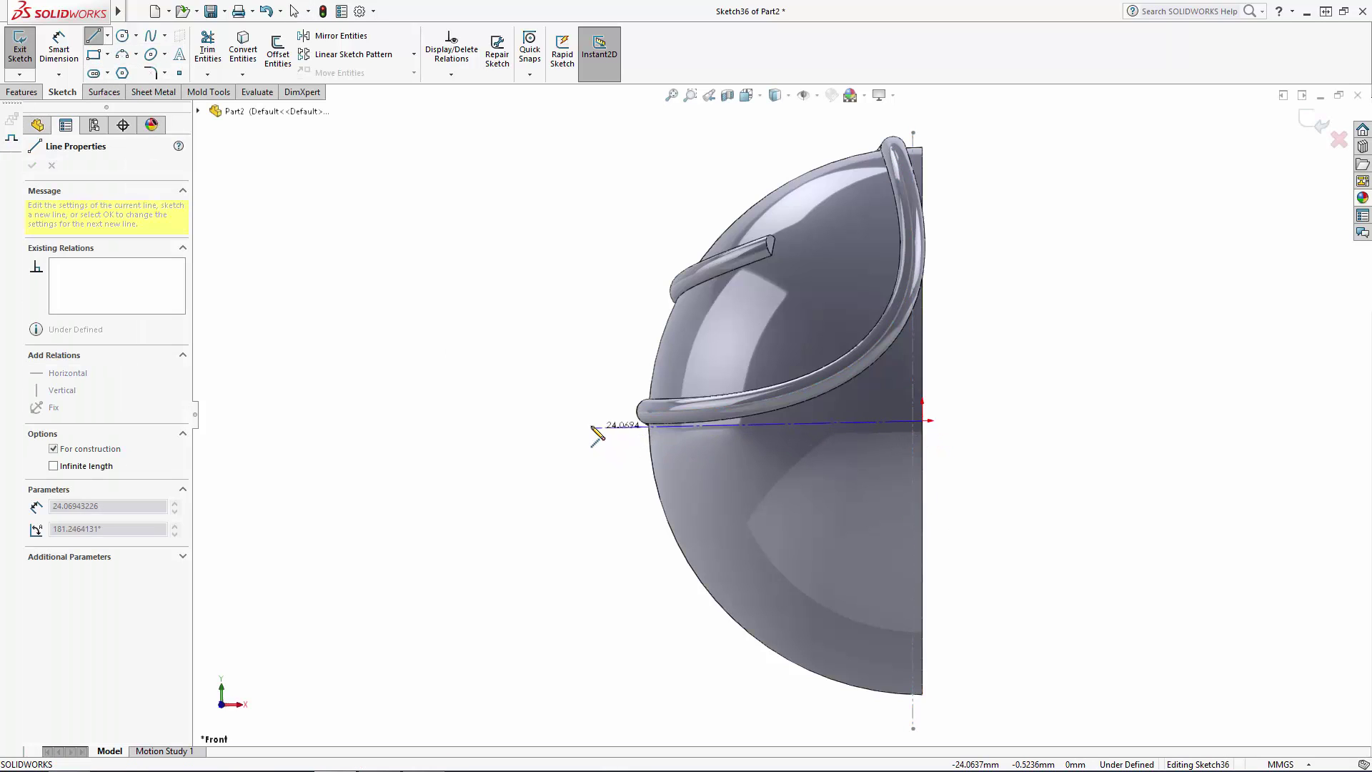
click(587, 421)
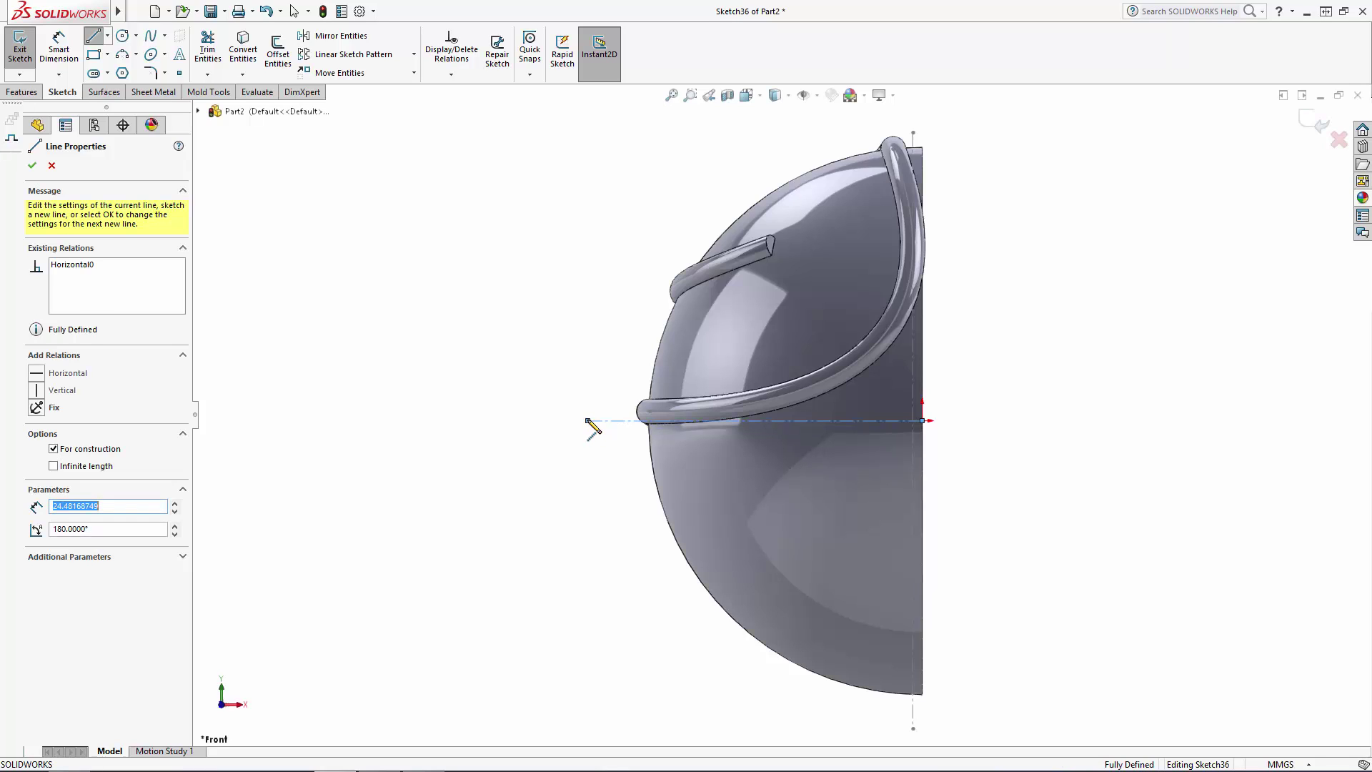
key(Escape)
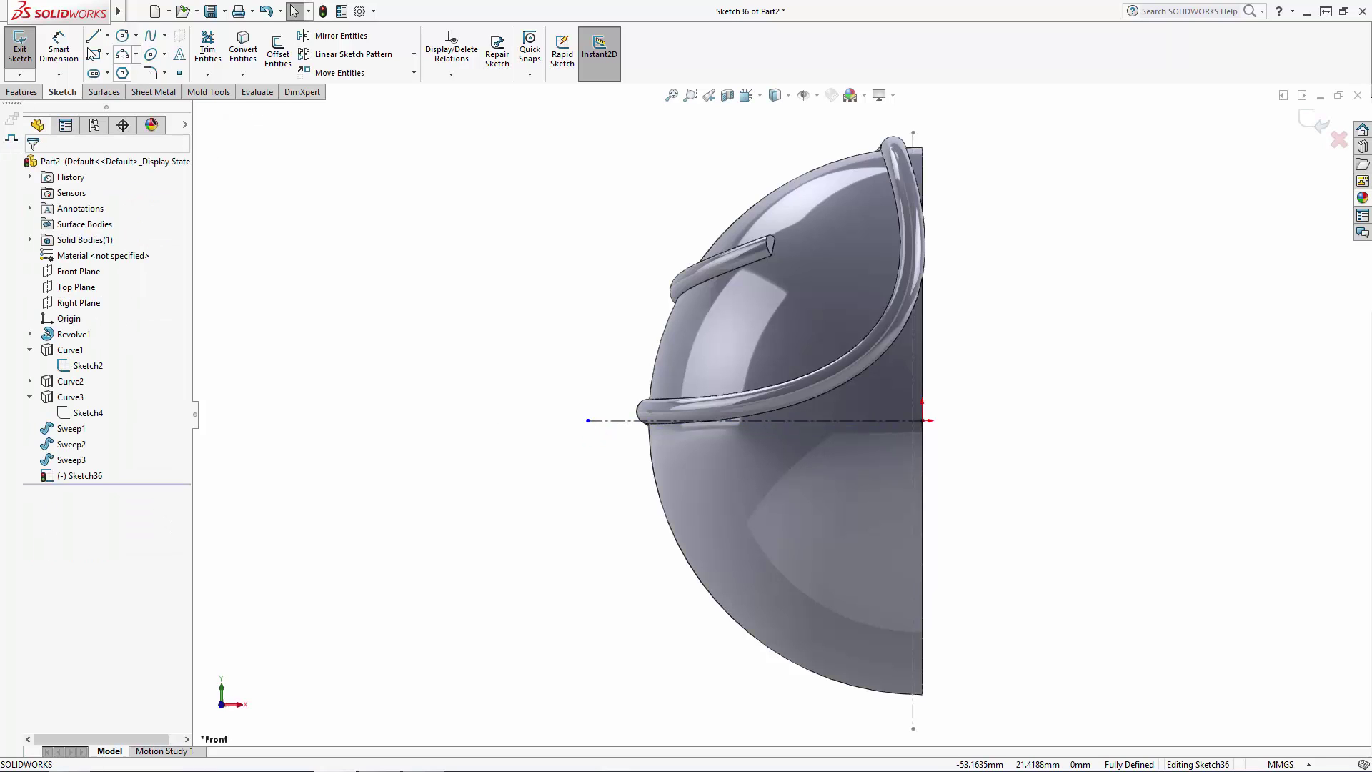
Step: Draw a second horizontal centerline inward from the straight edge, about 9 mm below the origin
click(106, 35)
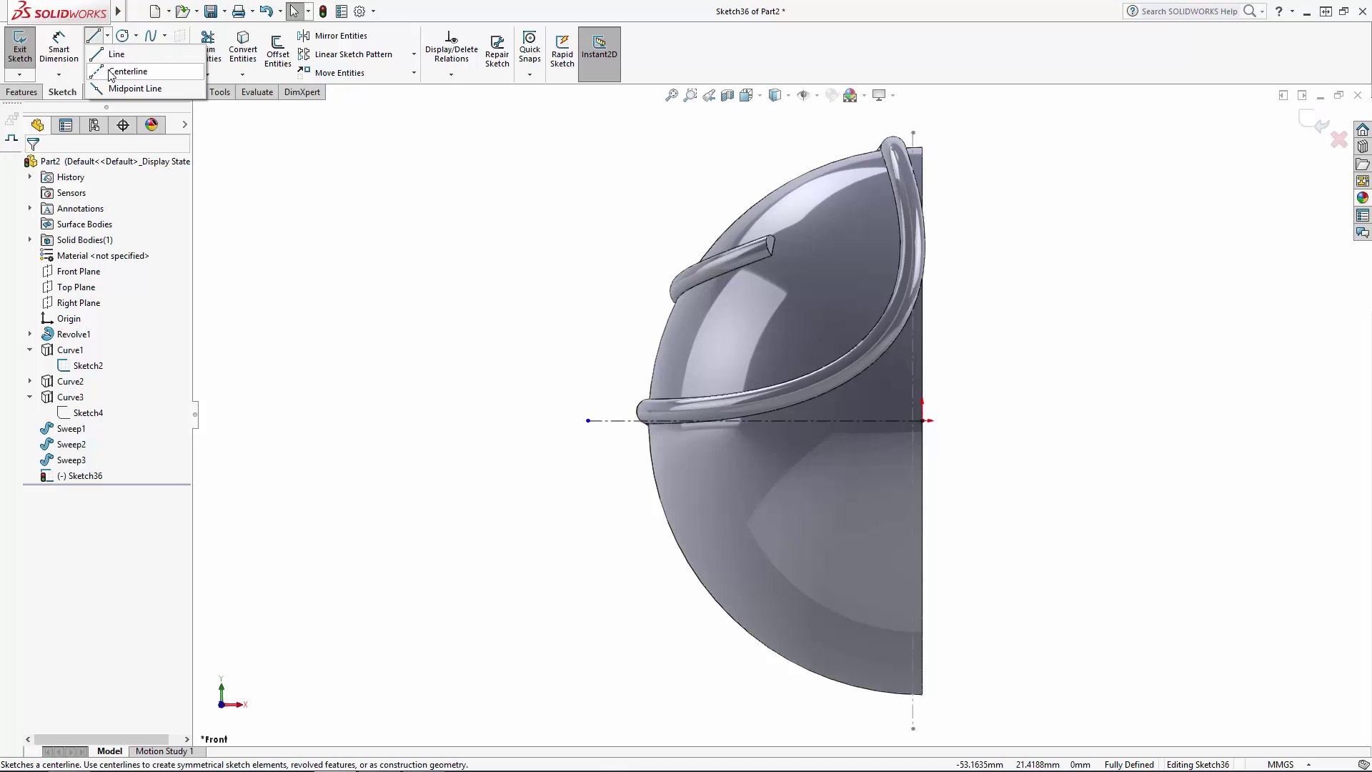
click(112, 72)
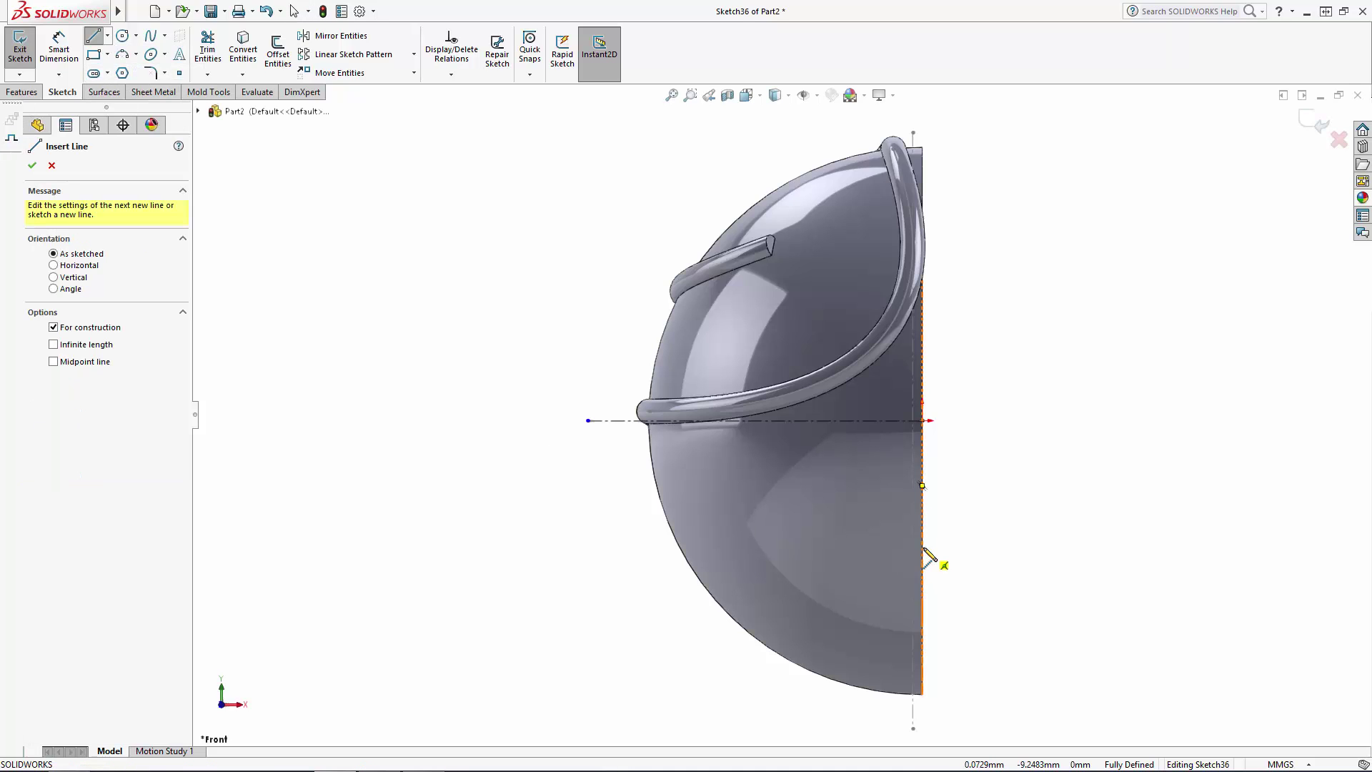
click(921, 546)
click(764, 548)
key(Escape)
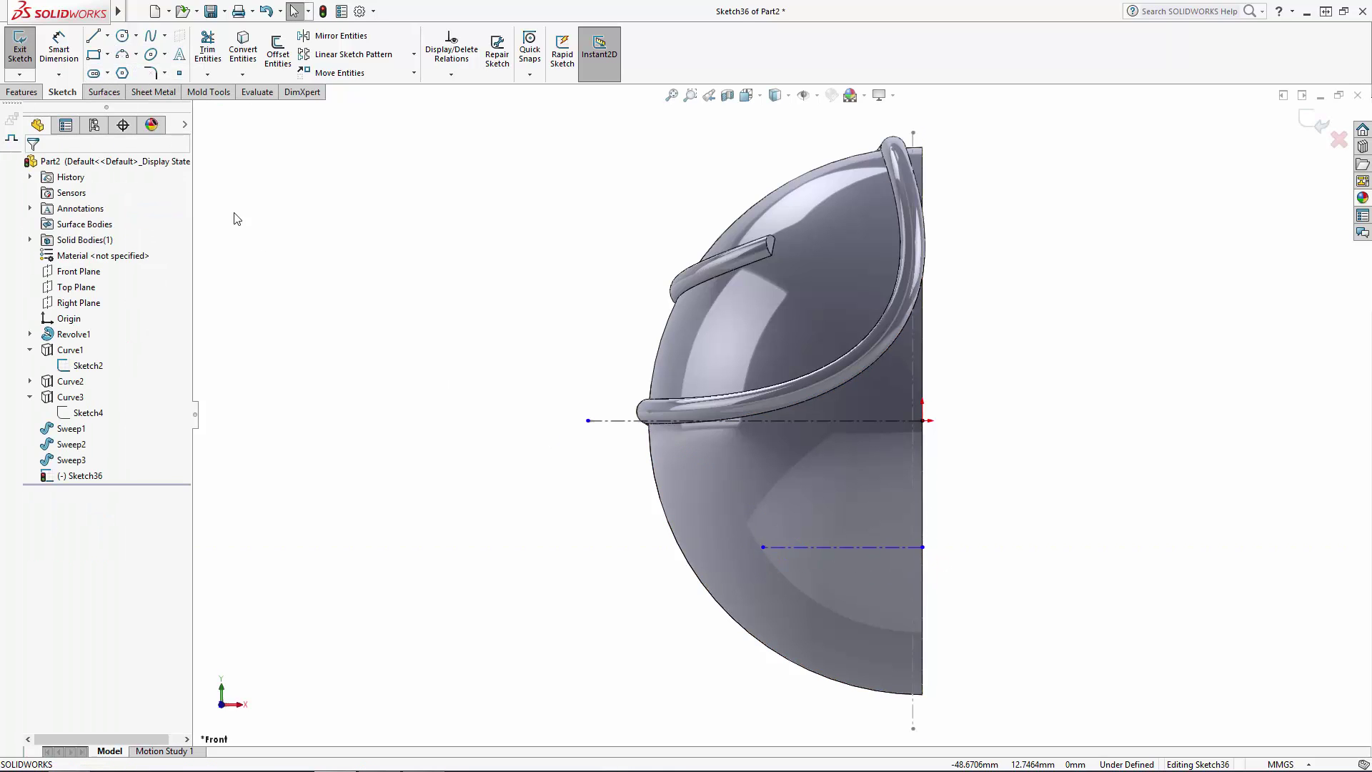
Step: Dimension the distance between the two horizontal centerlines as 10.9 mm
click(859, 548)
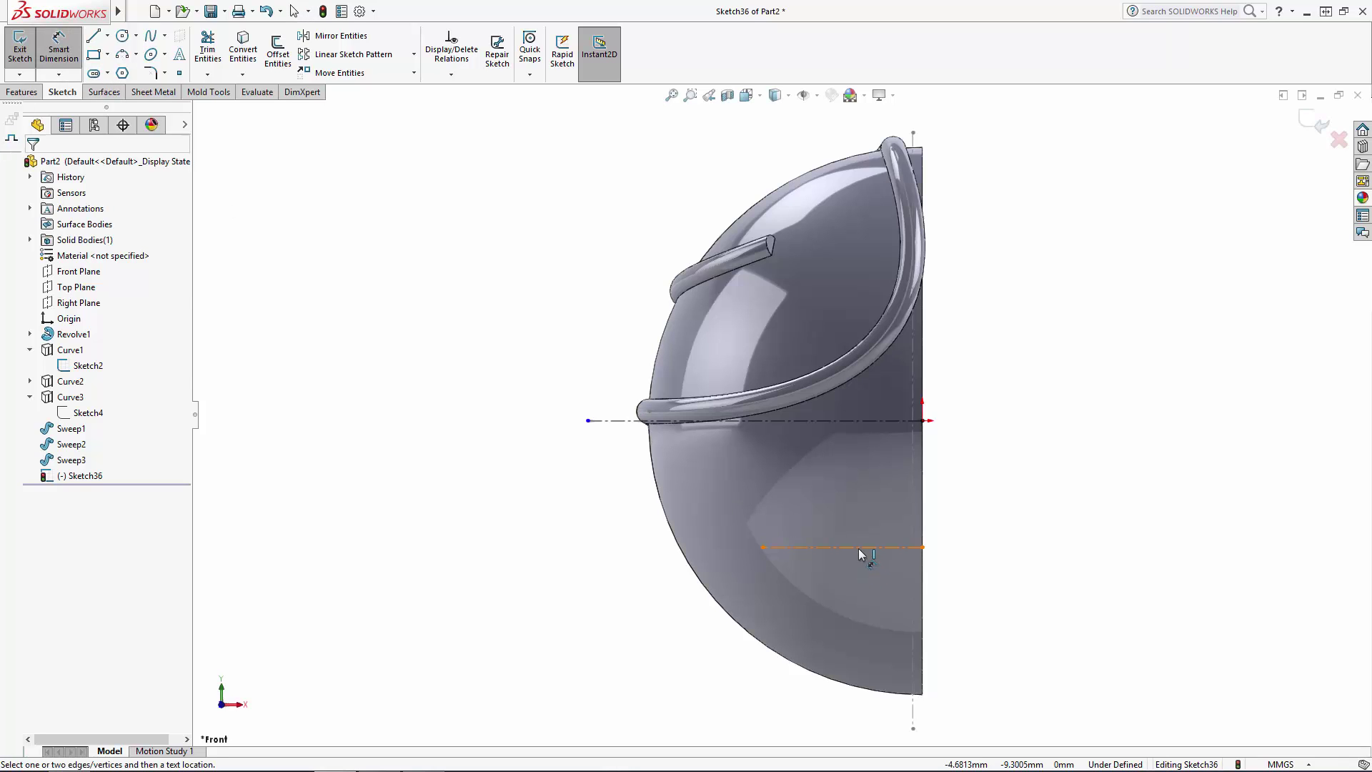
click(888, 420)
click(993, 476)
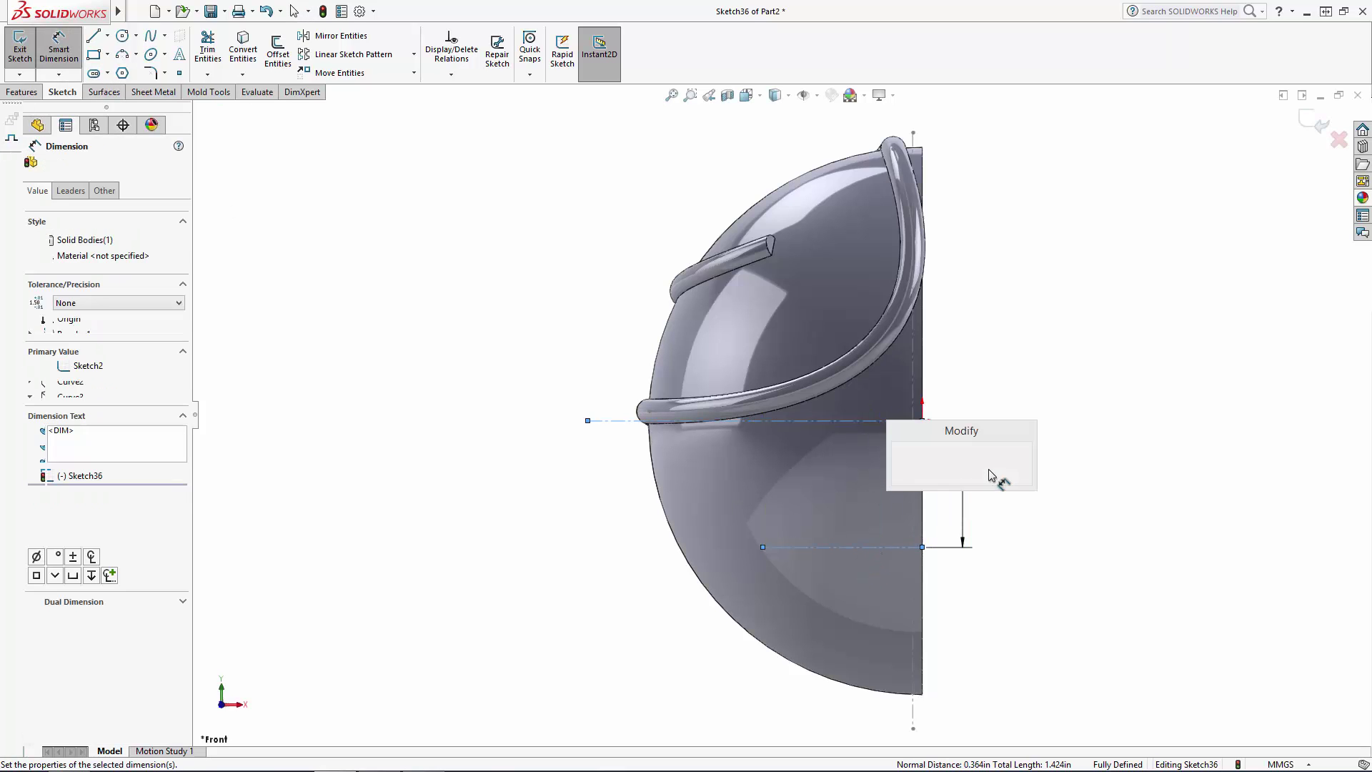
text(10.9)
key(Return)
key(Escape)
key(Escape)
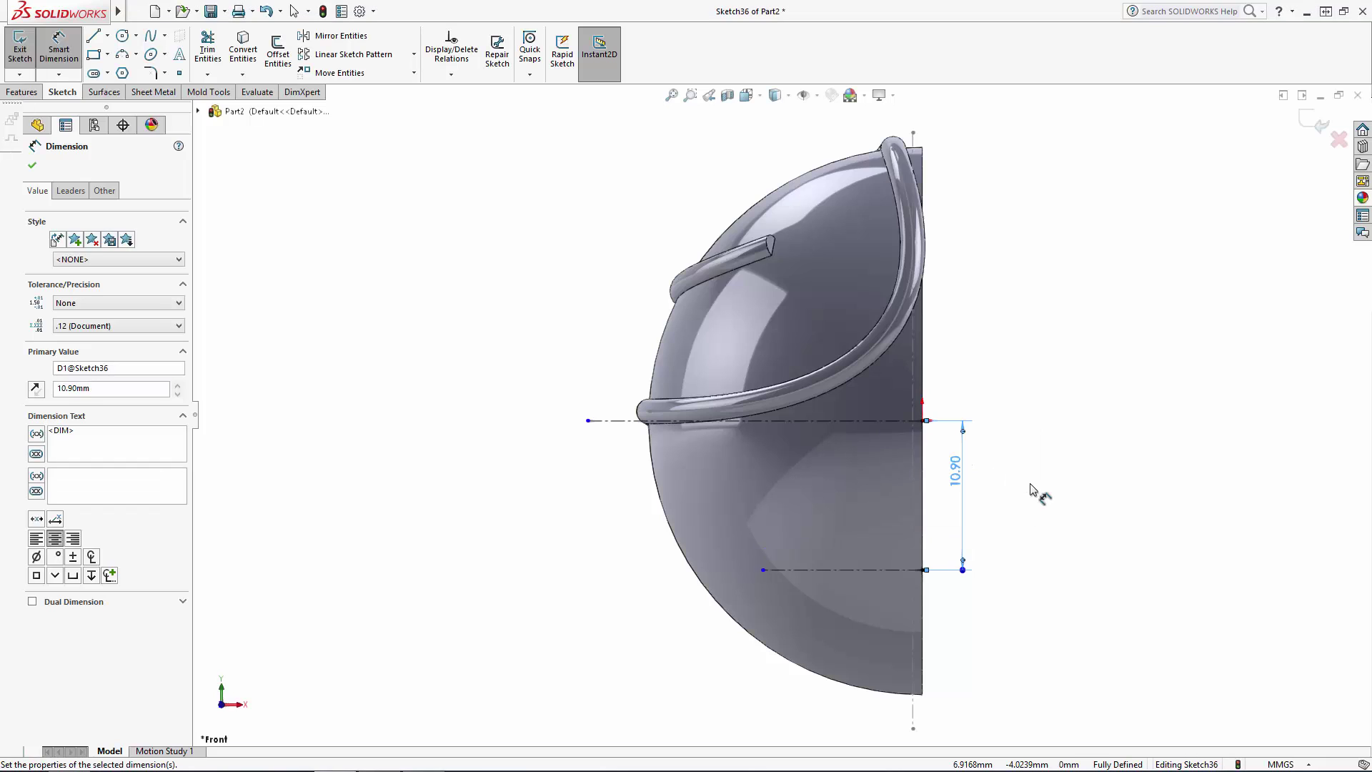
Step: Convert the Sketch2 spline into the current sketch and make it construction geometry
click(250, 57)
click(864, 357)
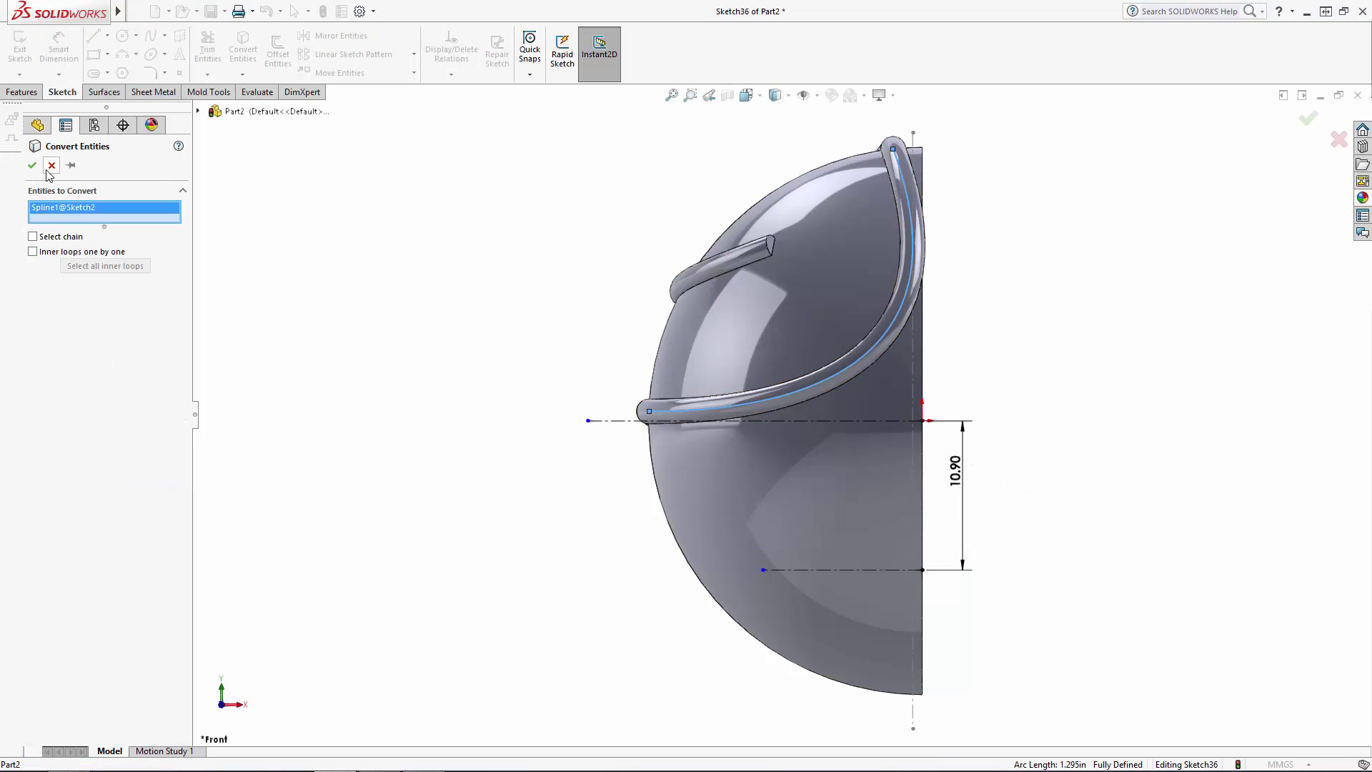
click(33, 165)
click(871, 363)
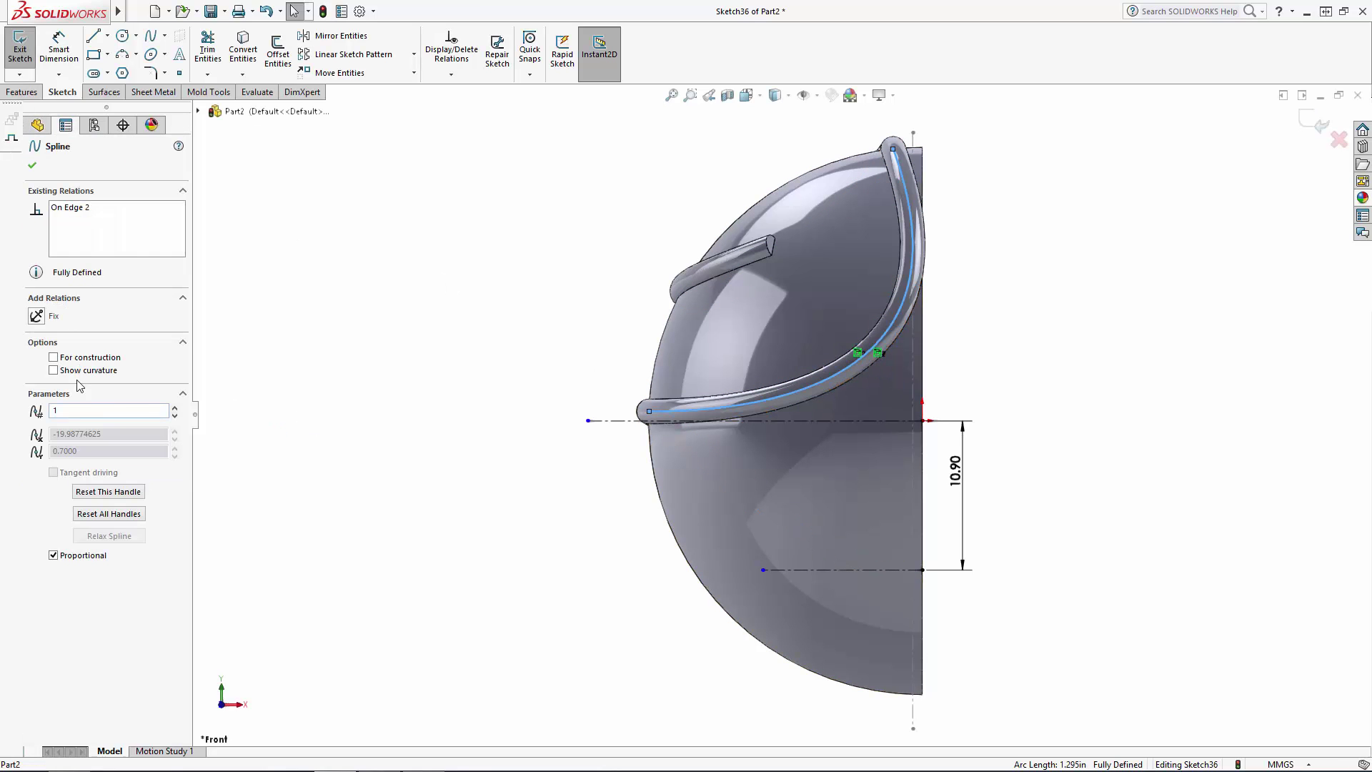
click(56, 356)
click(469, 398)
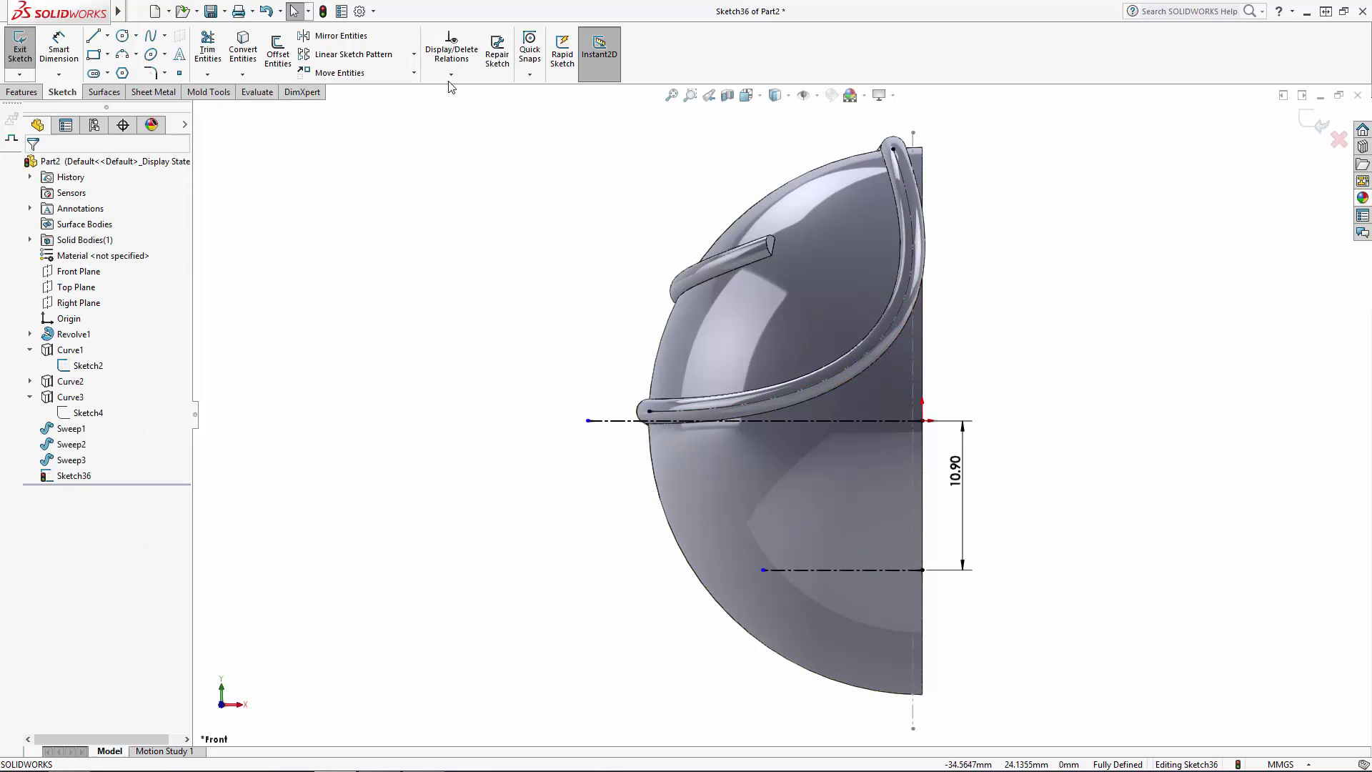
Step: Mirror the converted spline about the horizontal centerline through the origin and change the mirrored copy to normal sketch geometry
key(m)
click(855, 358)
click(146, 333)
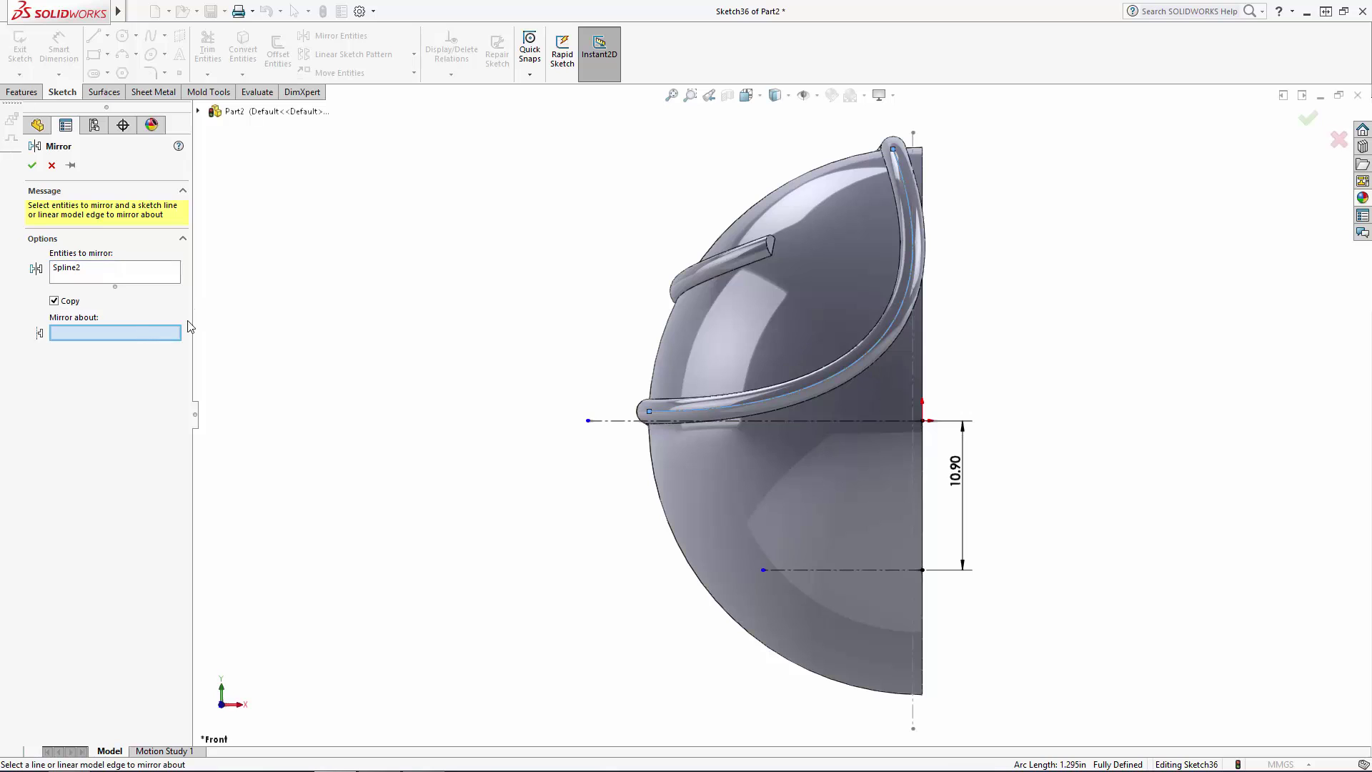
click(808, 421)
click(1311, 120)
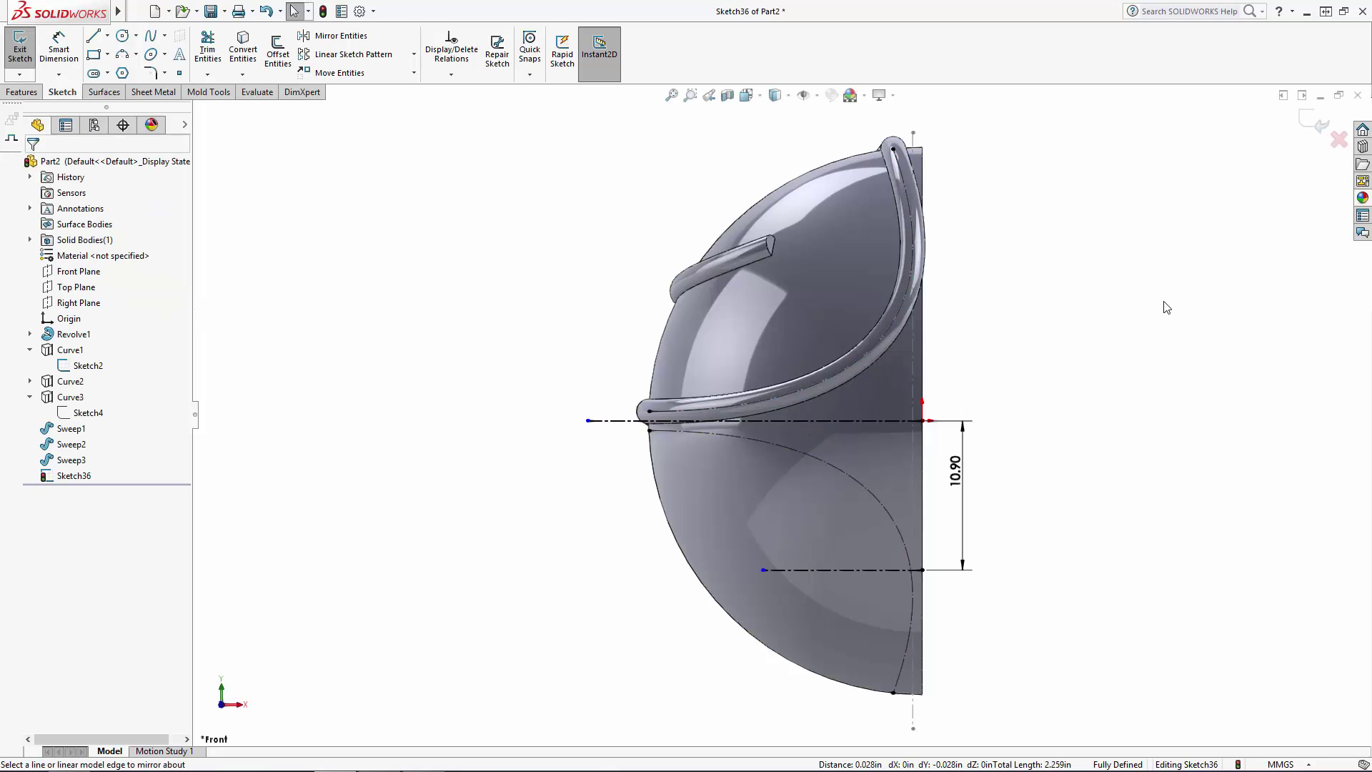
click(906, 543)
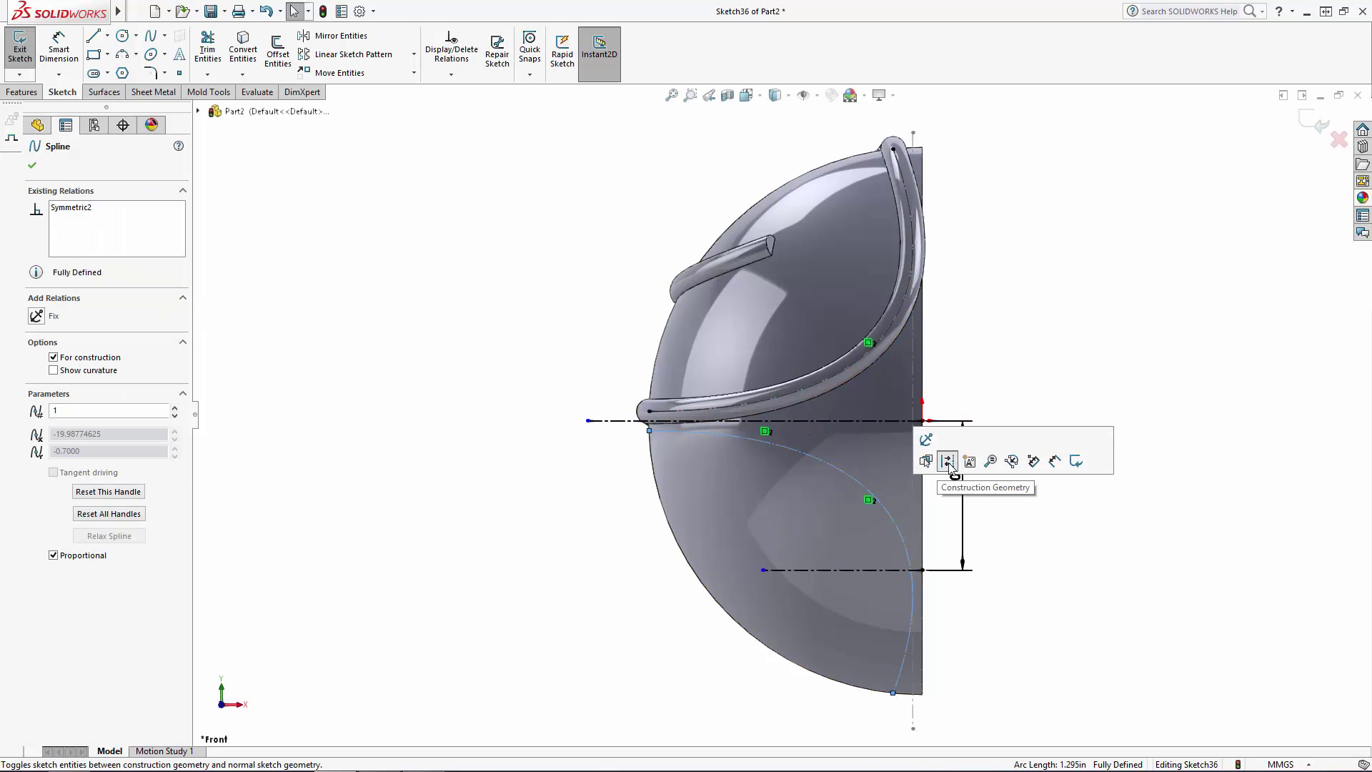
click(988, 329)
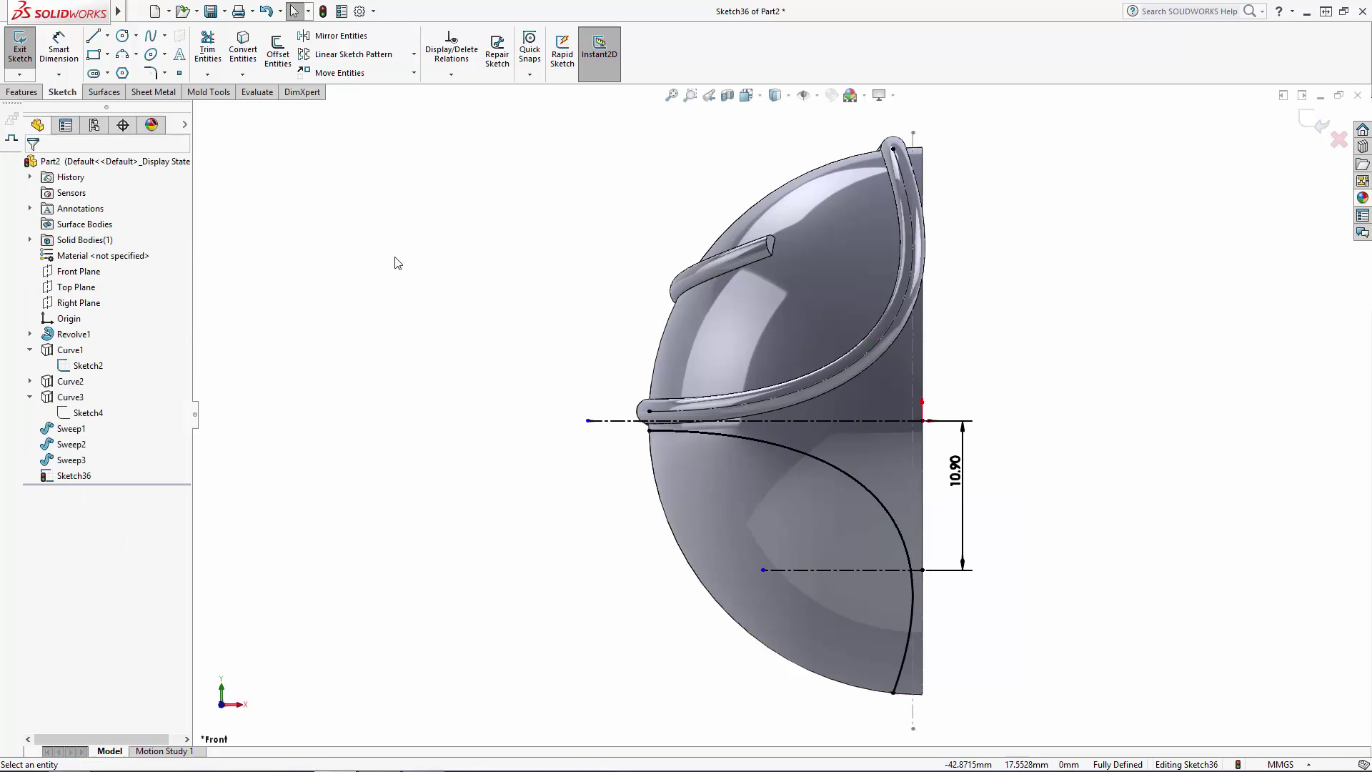
click(861, 485)
click(869, 500)
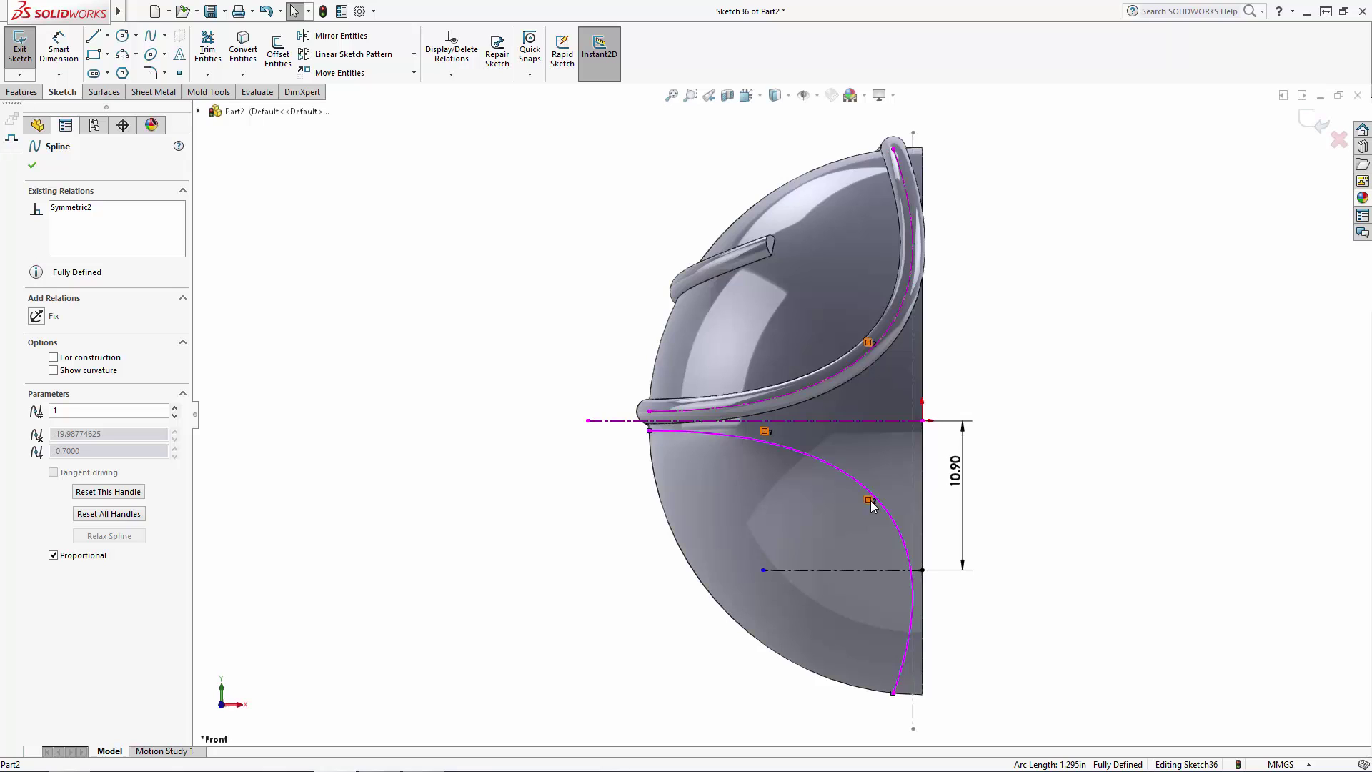
click(1047, 515)
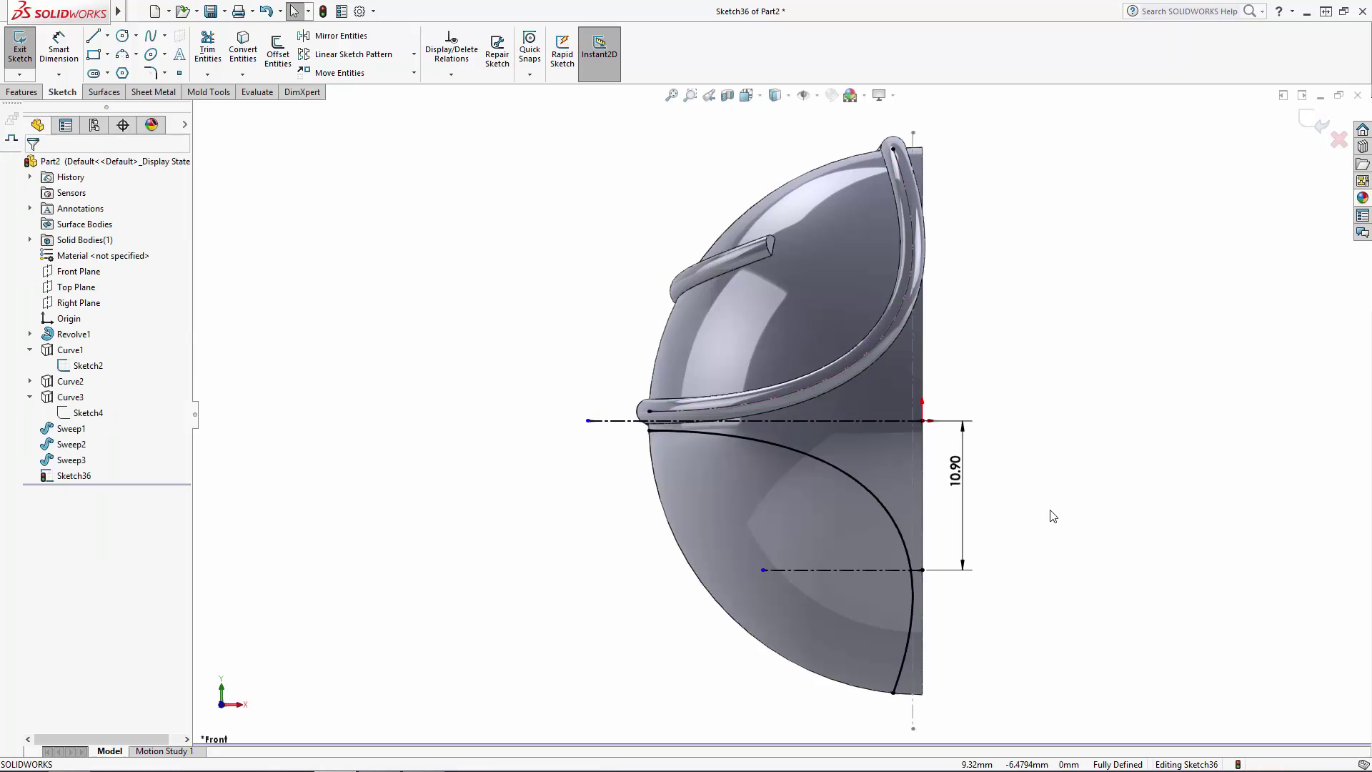
Step: Trim away the part of the mirrored spline below the lower centerline
click(207, 49)
click(911, 629)
key(Escape)
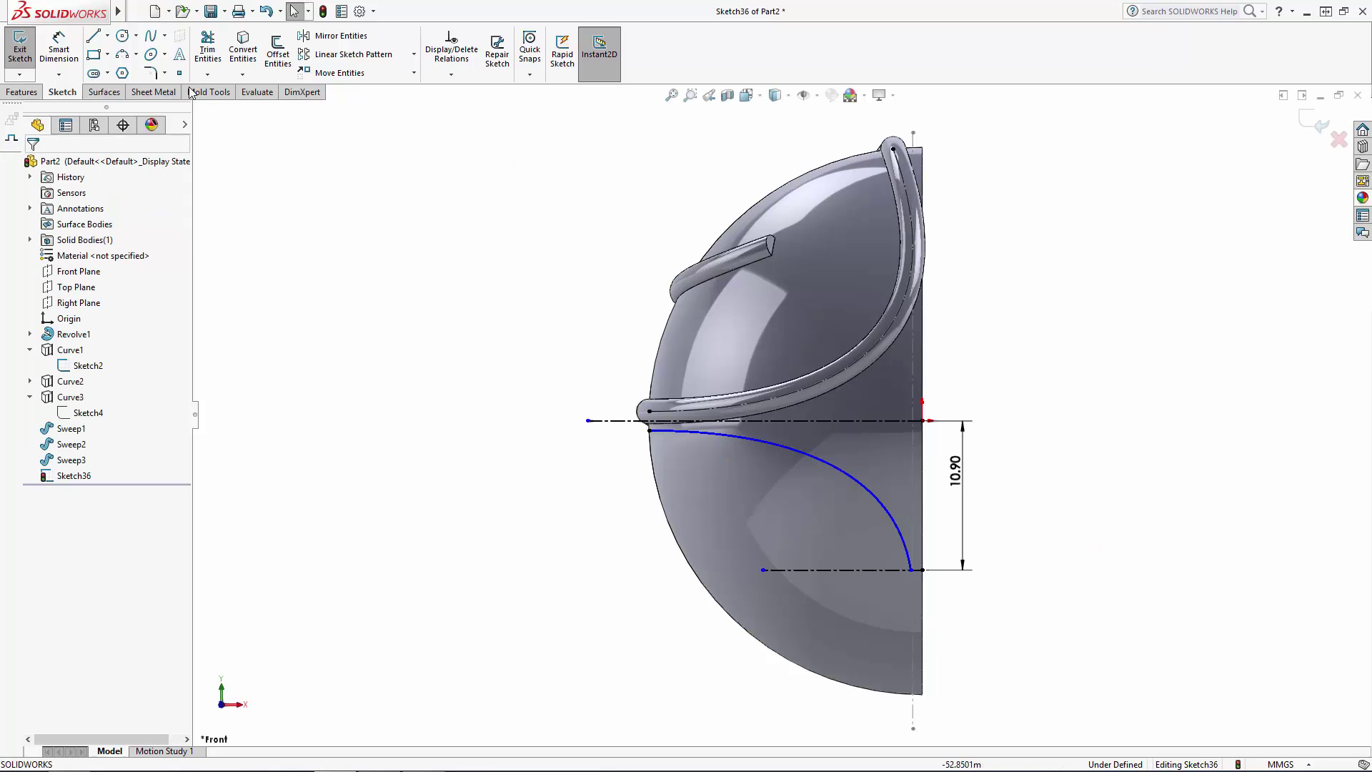
Step: Draw a two-point spline from the trimmed spline's lower end to the sphere's outline and turn its start handle roughly vertical downward
click(151, 35)
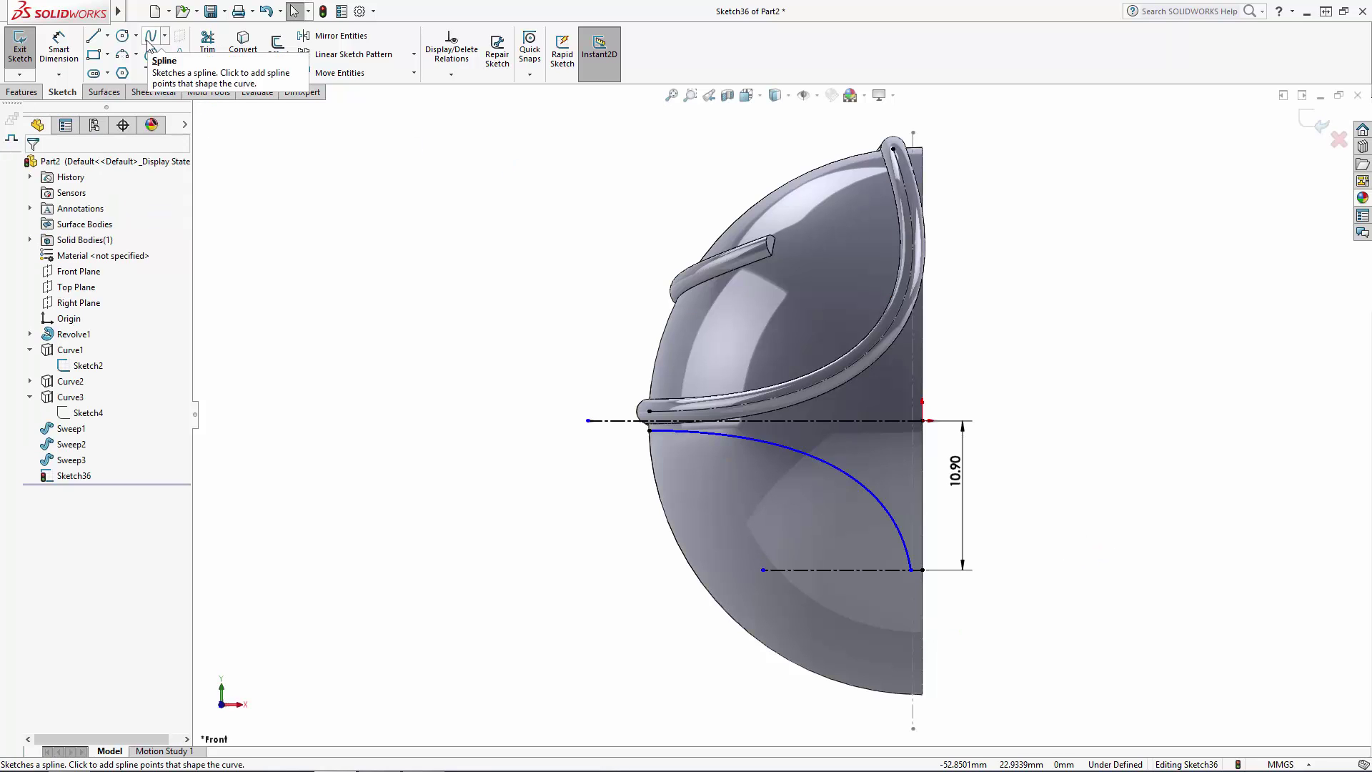
click(906, 581)
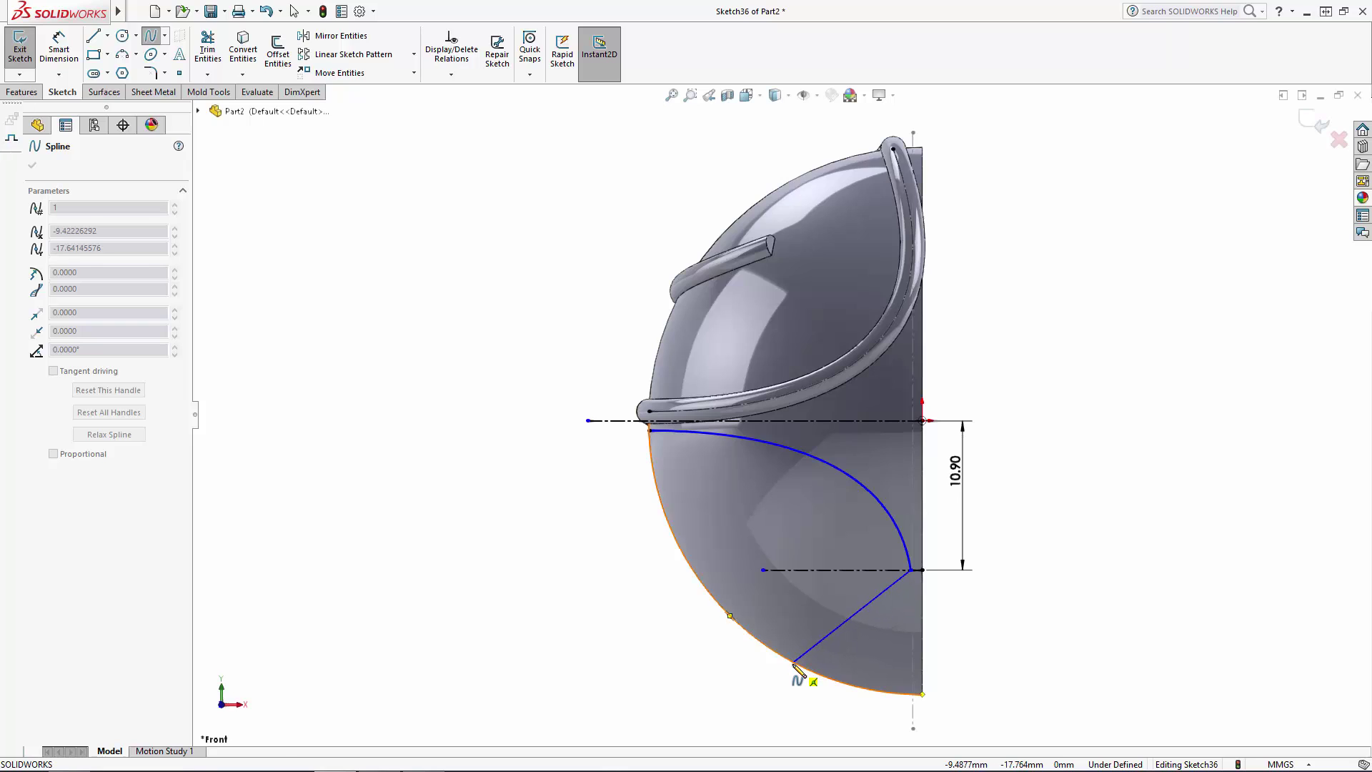
double_click(794, 662)
key(Escape)
click(809, 649)
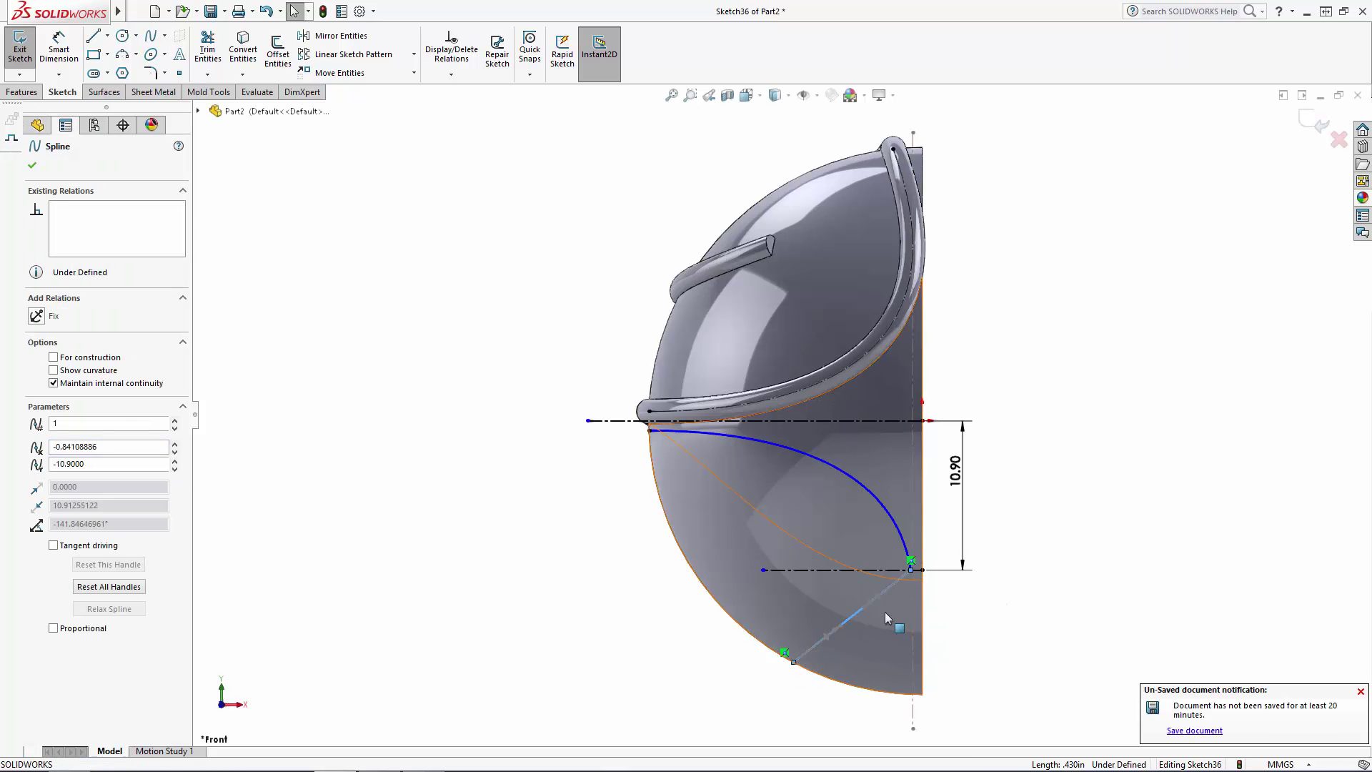
drag(885, 613, 910, 625)
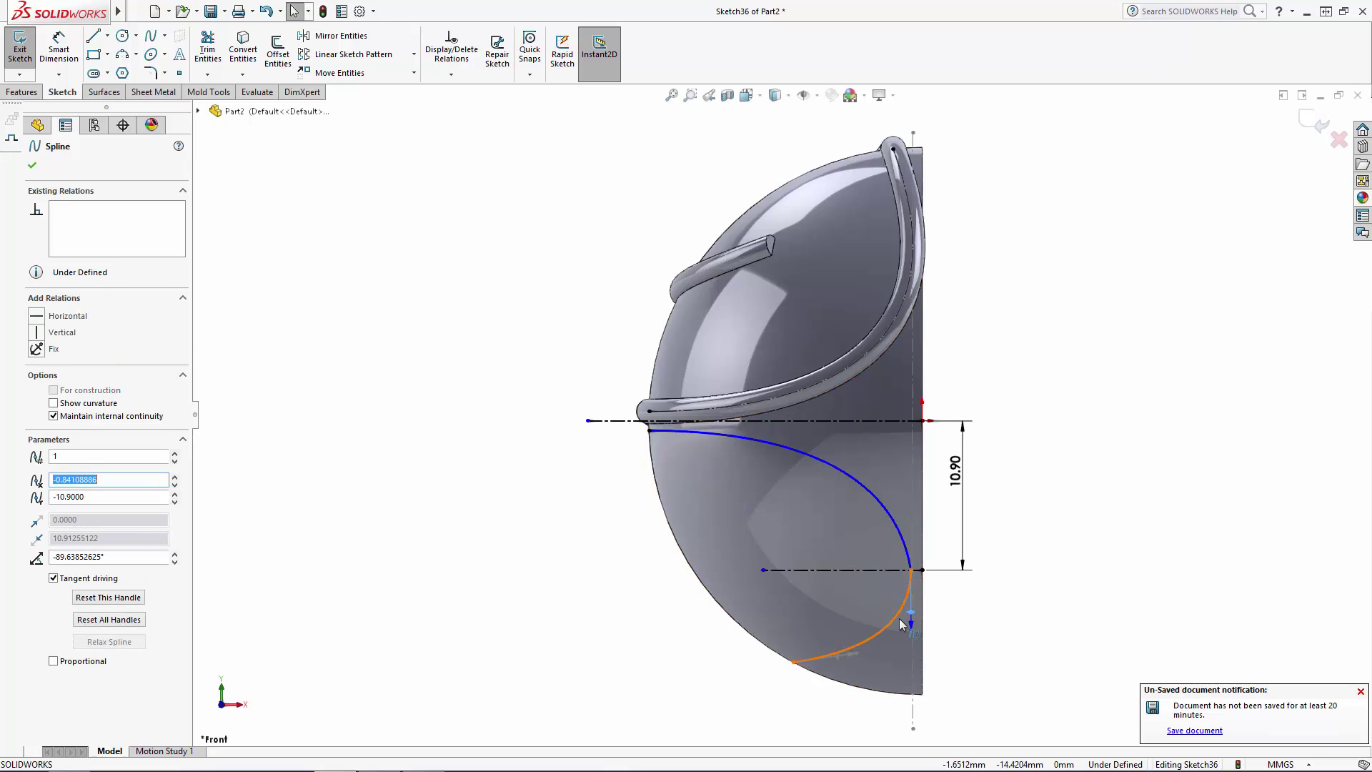
Step: Make the new lower spline tangent to the trimmed mirrored spline
ctrl+click(902, 624)
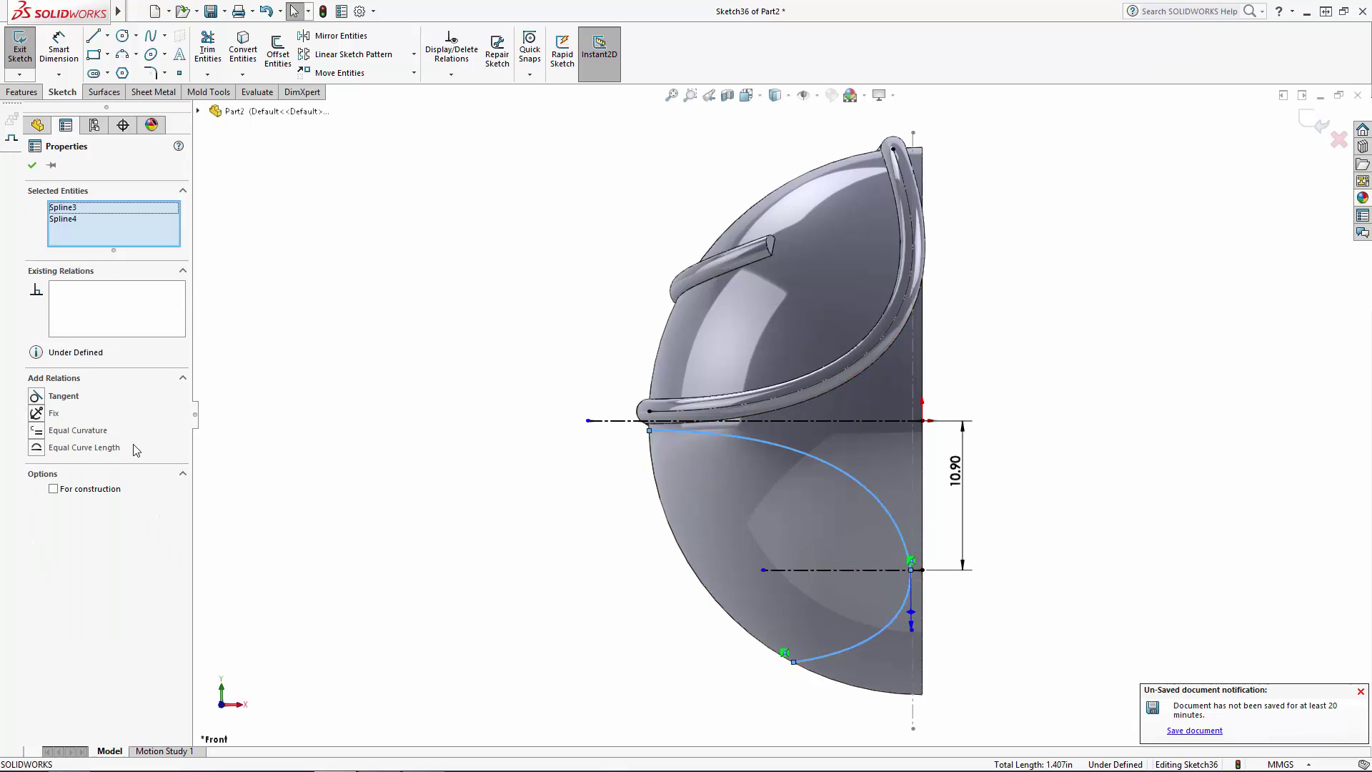
click(37, 397)
click(472, 537)
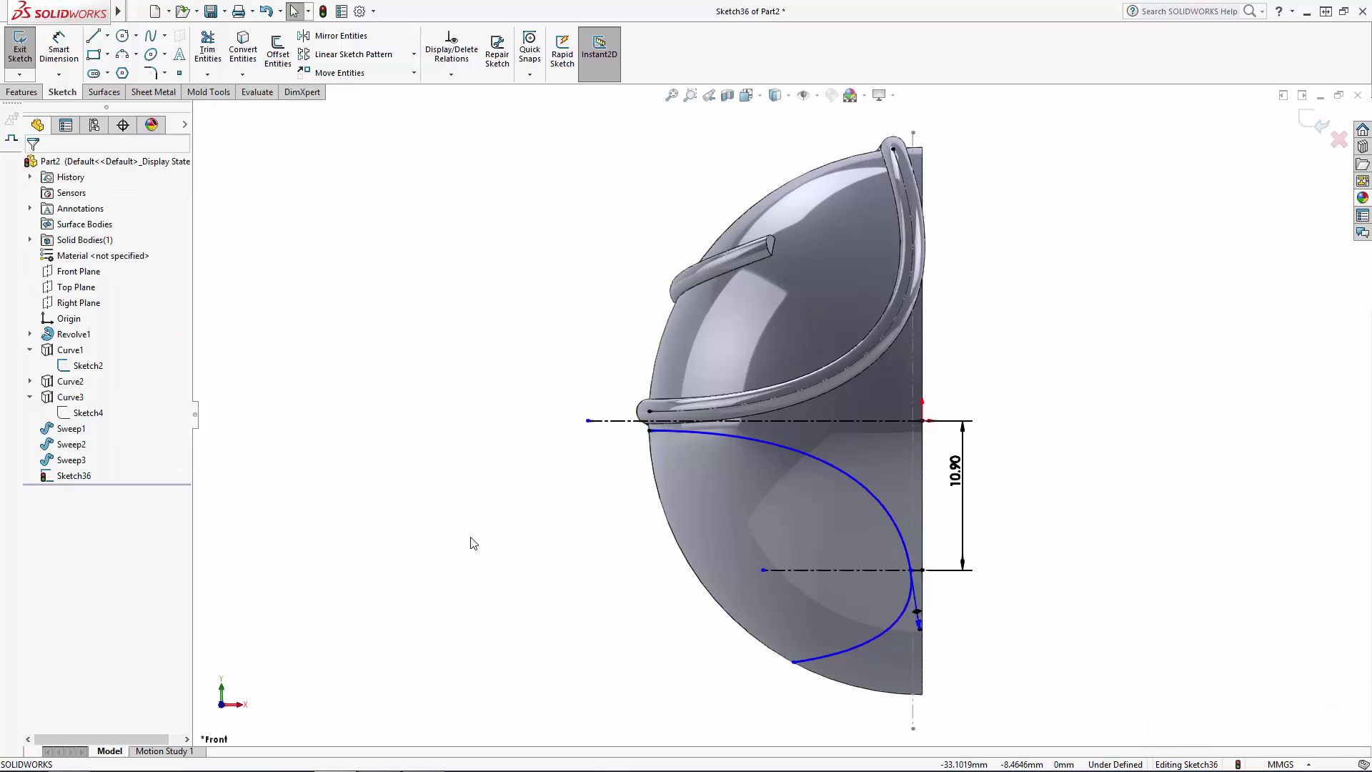
Step: Dimension the lower spline's outline endpoint 17.4 mm below the horizontal centerline through the origin
click(57, 50)
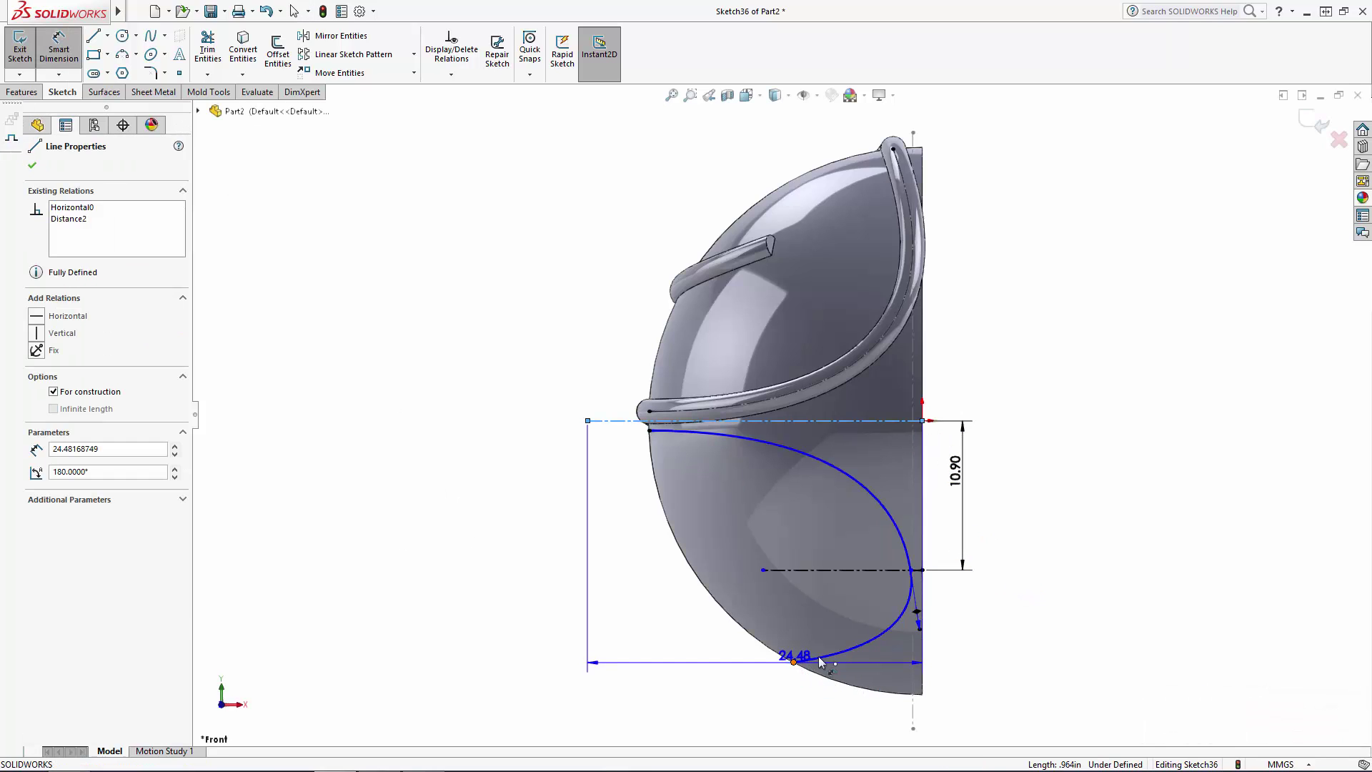
click(793, 661)
click(1063, 538)
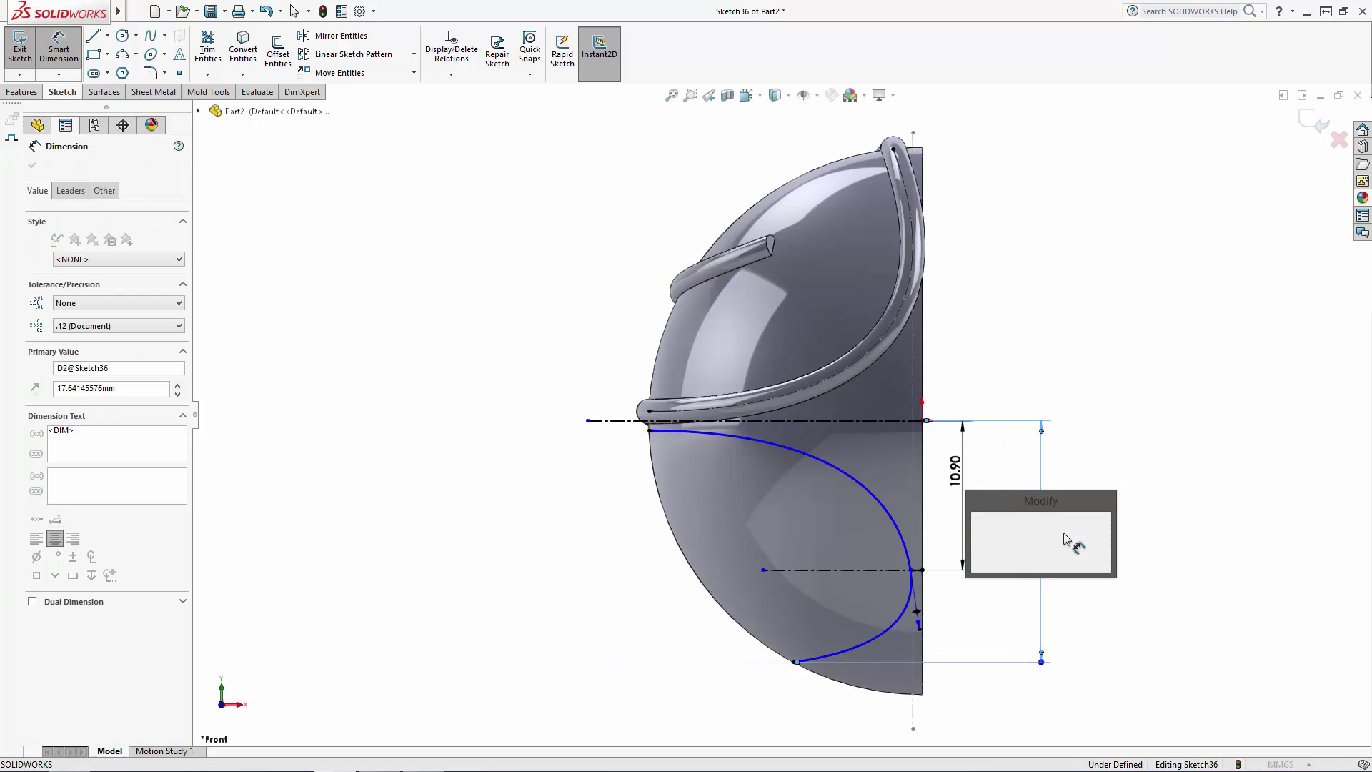
text(17.4)
key(Return)
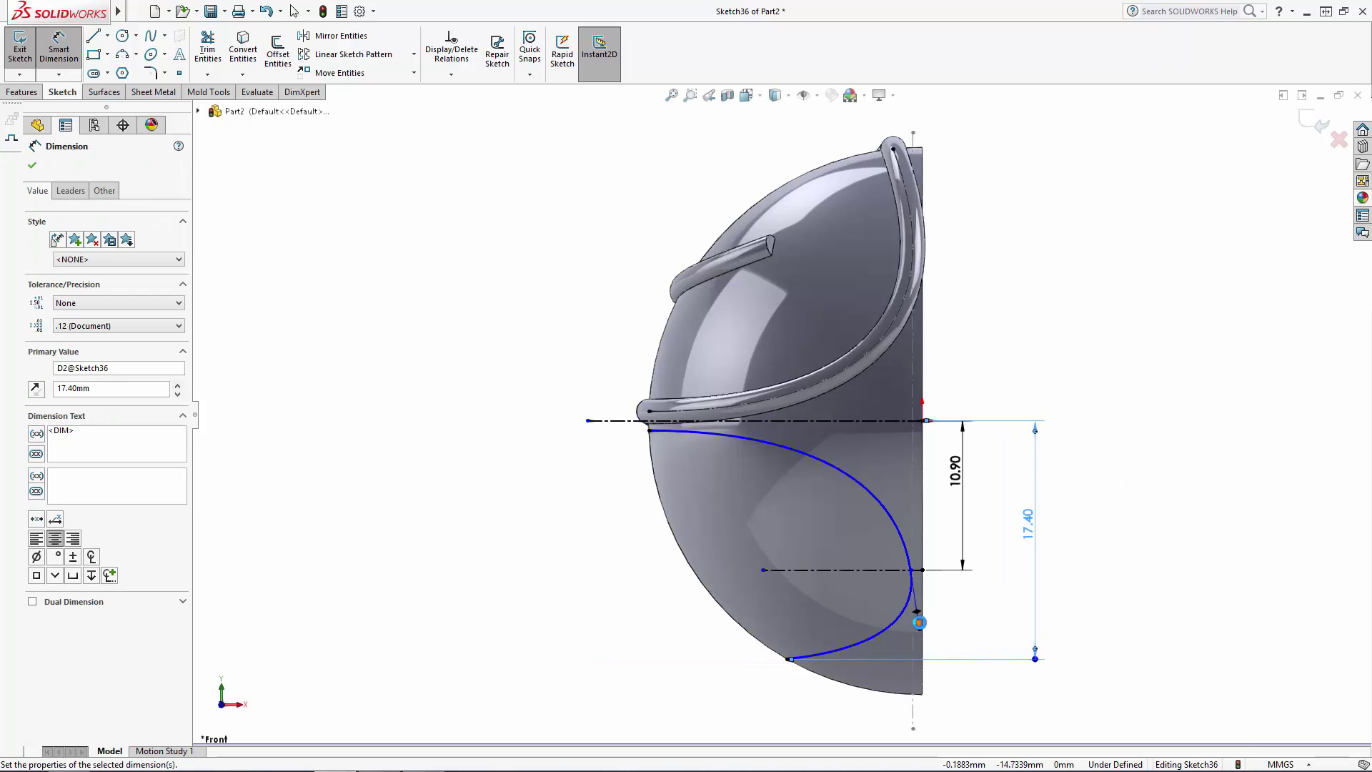
Step: Dimension the tangency handle at the lower spline's upper end and set its weight to 6
click(918, 612)
click(986, 629)
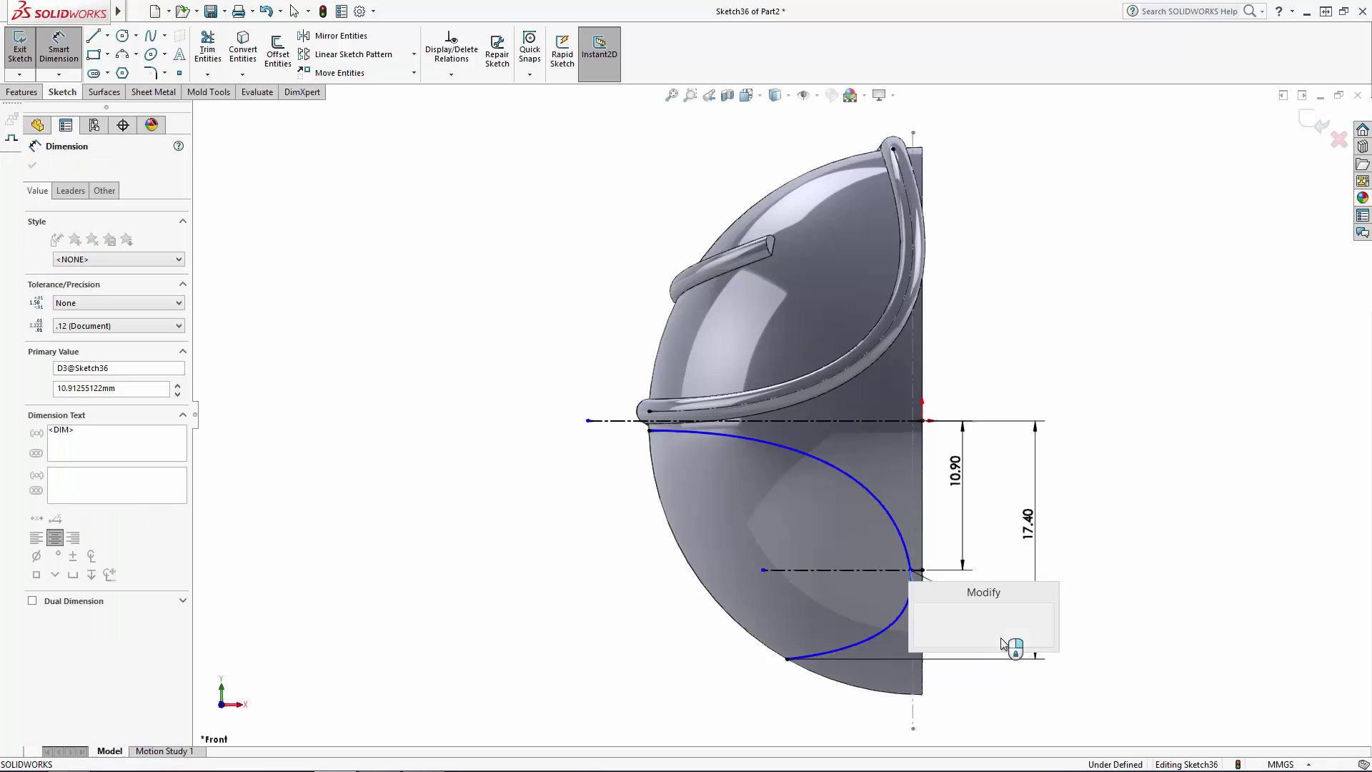
key(Return)
key(Escape)
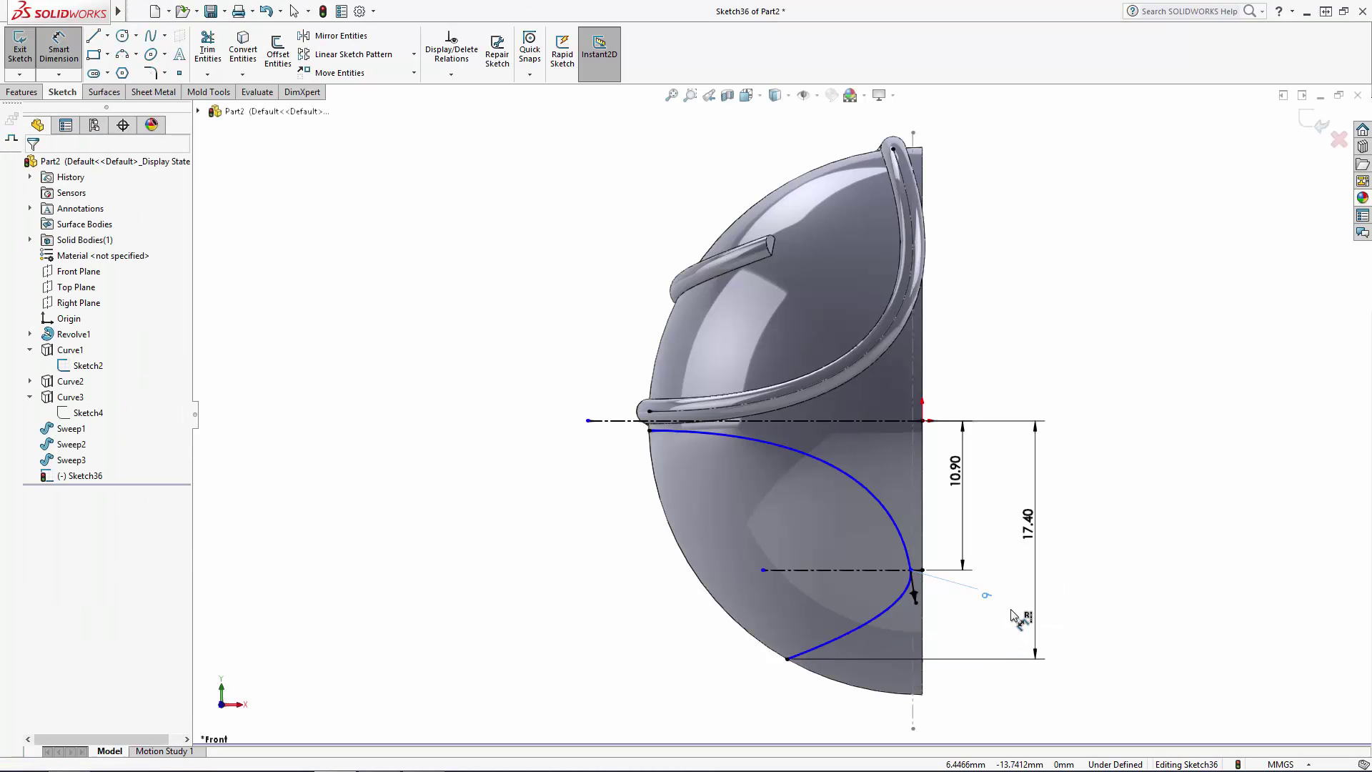
Step: Adjust the tangency handle at the lower spline's outline endpoint so the curve bulges slightly outward
scroll(936, 637, down, 1)
scroll(932, 631, down, 3)
scroll(911, 596, up, 1)
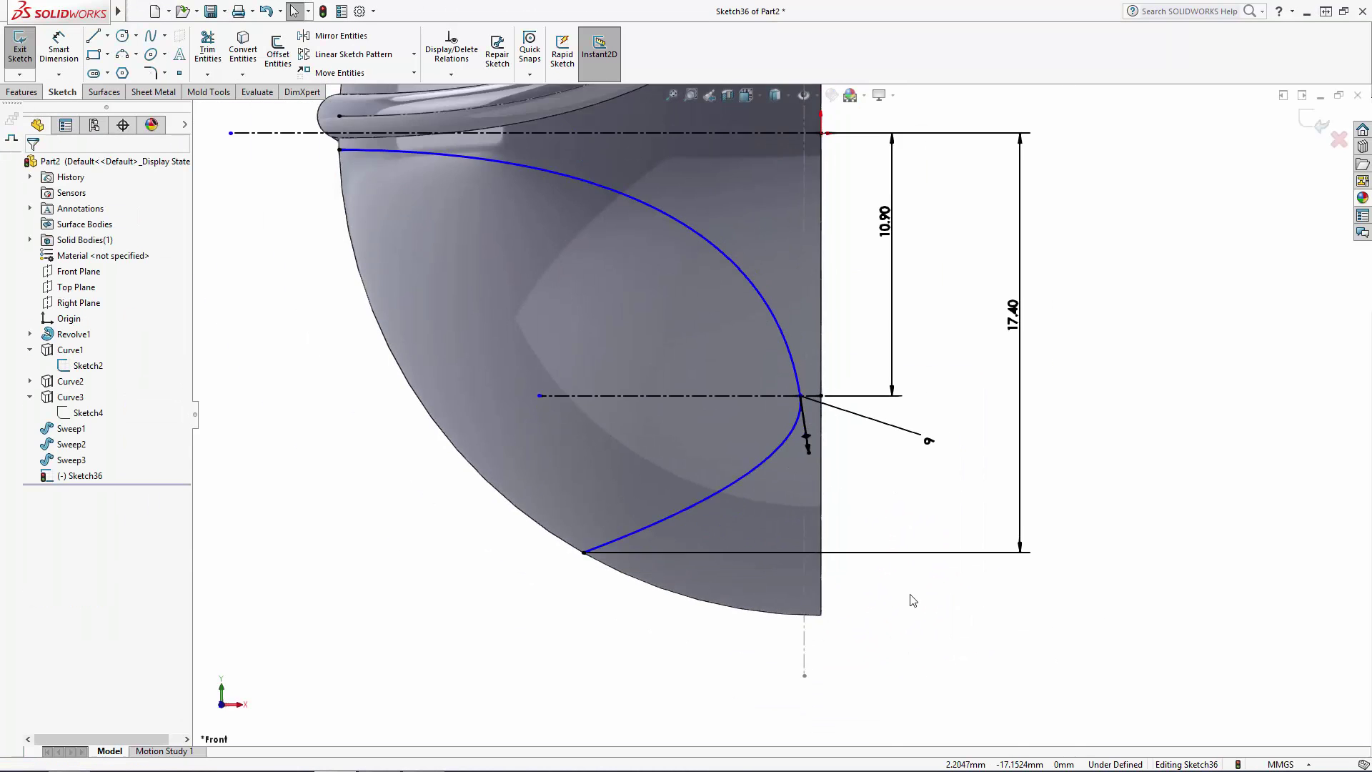
click(680, 510)
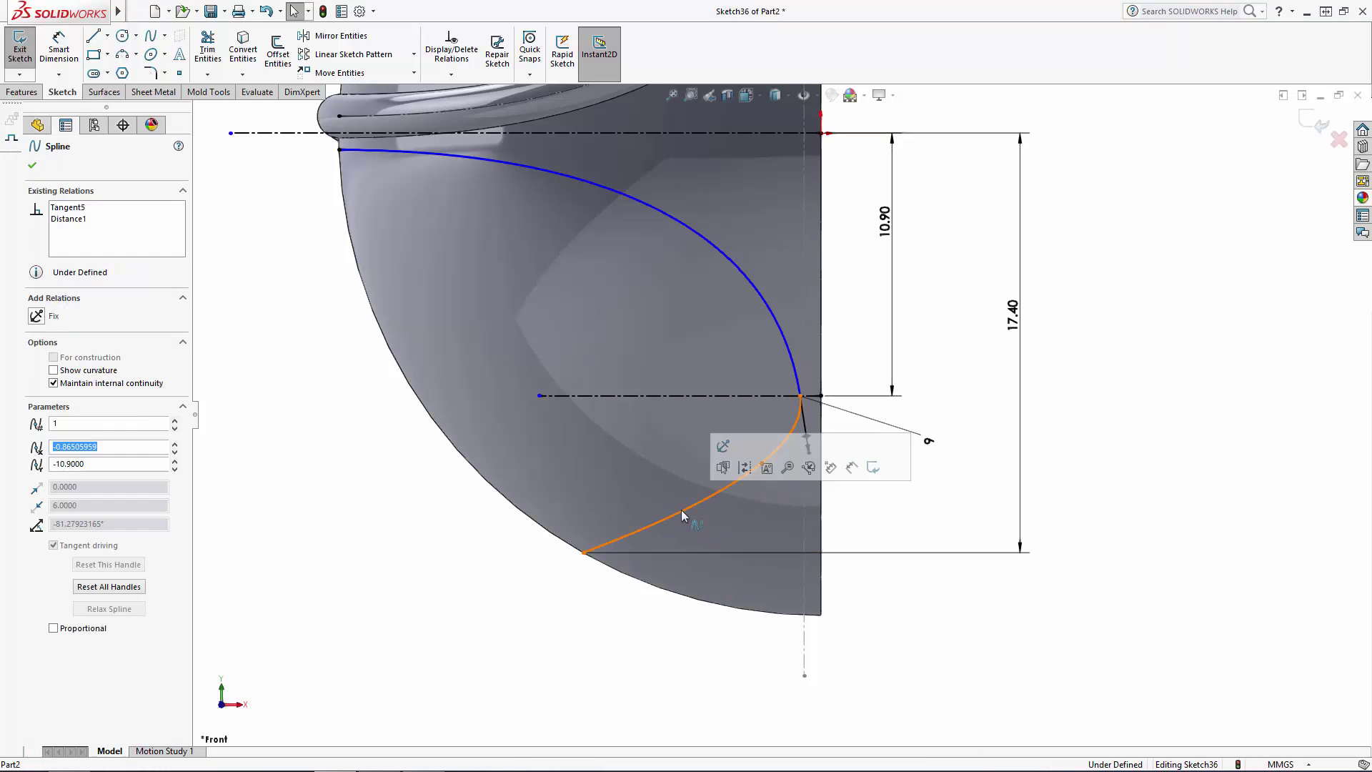
drag(671, 524, 674, 537)
click(369, 567)
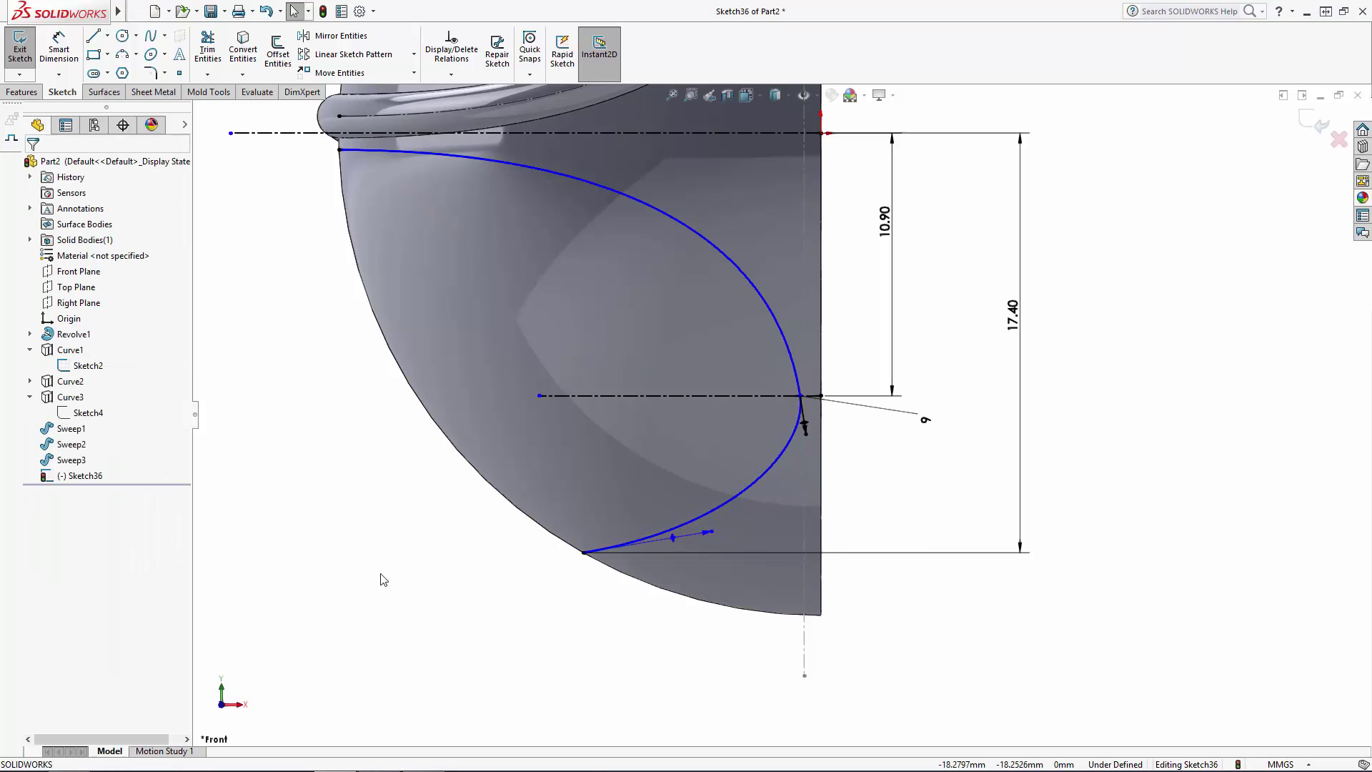
Step: Dimension the angle between the tangency handle at the lower spline's outline endpoint and the horizontal centerline through the origin as 11.5 degrees
click(60, 48)
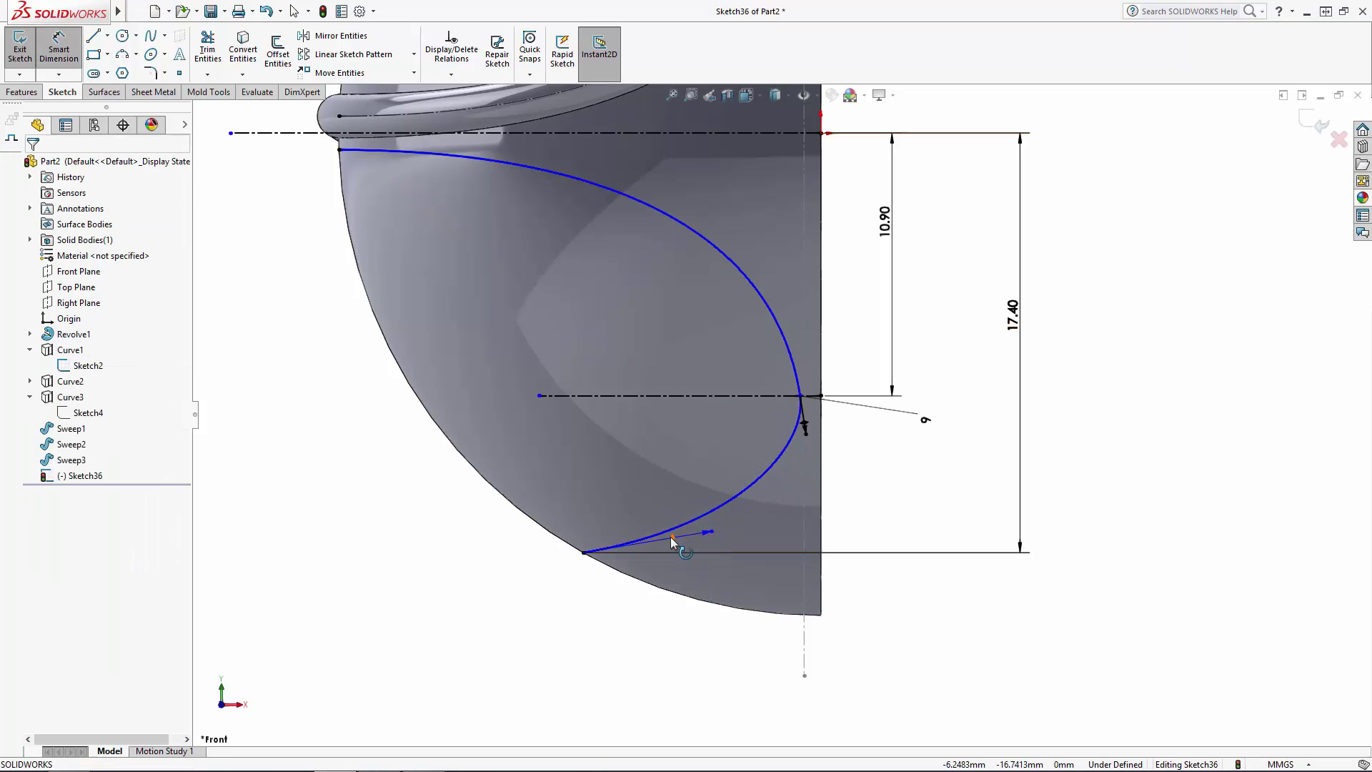
click(672, 536)
click(516, 134)
click(320, 370)
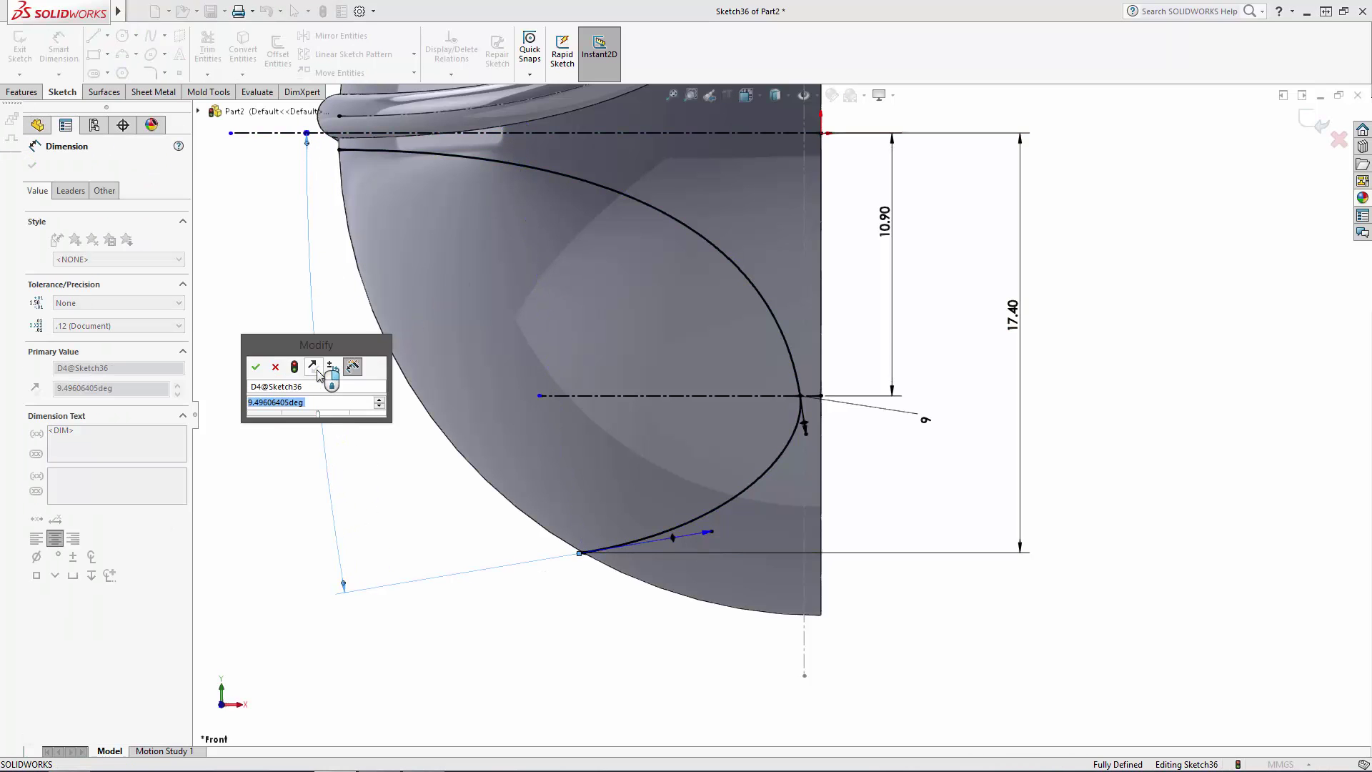
text(11.5)
key(Return)
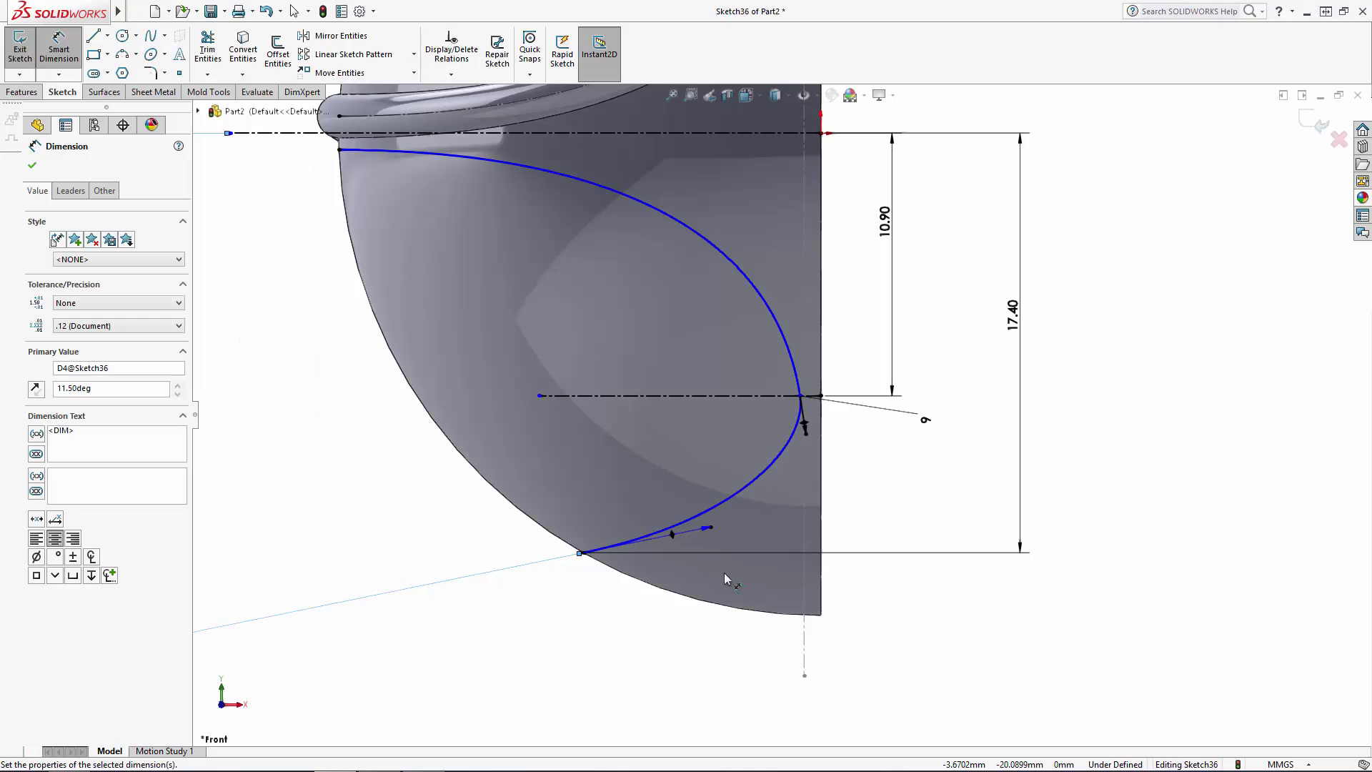
Step: Dimension the weight of the tangency handle at the lower spline's outline endpoint as 19.8
click(654, 632)
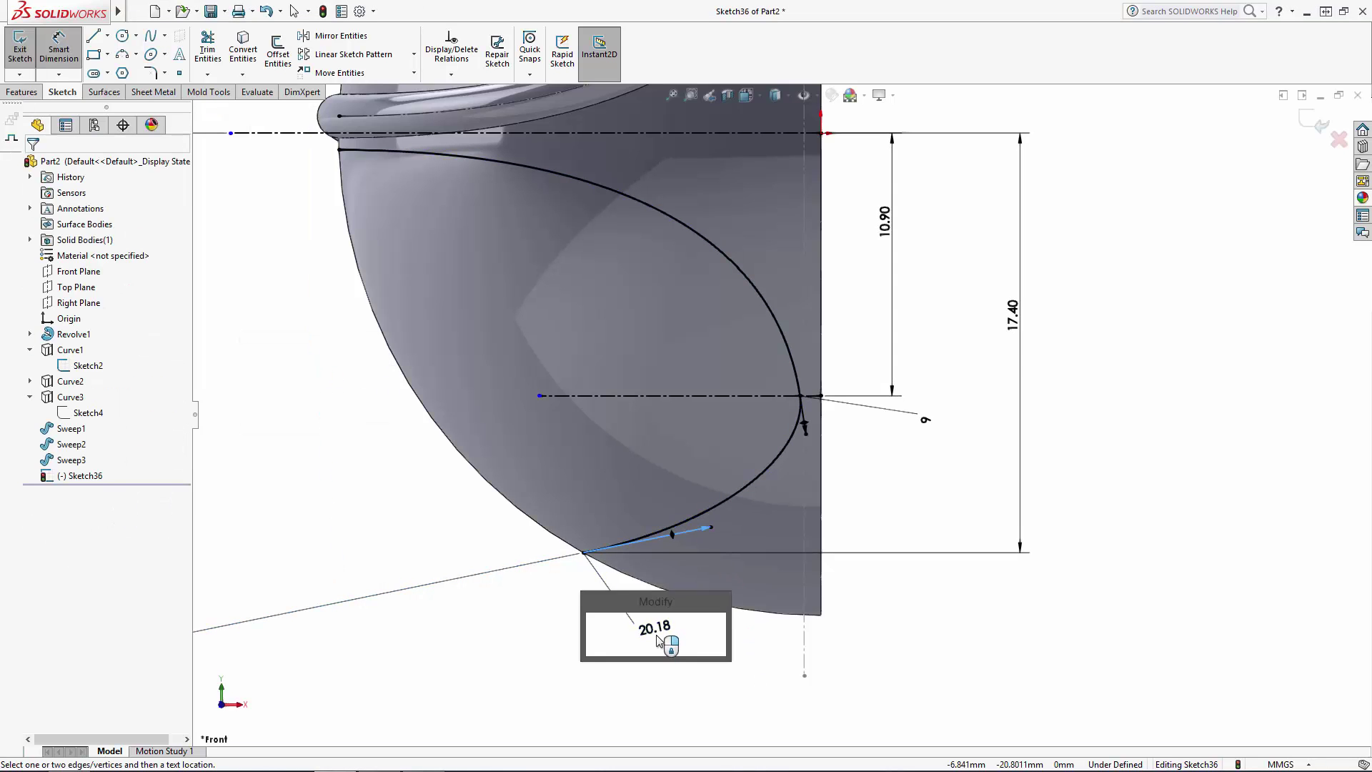
text(19.8)
key(Return)
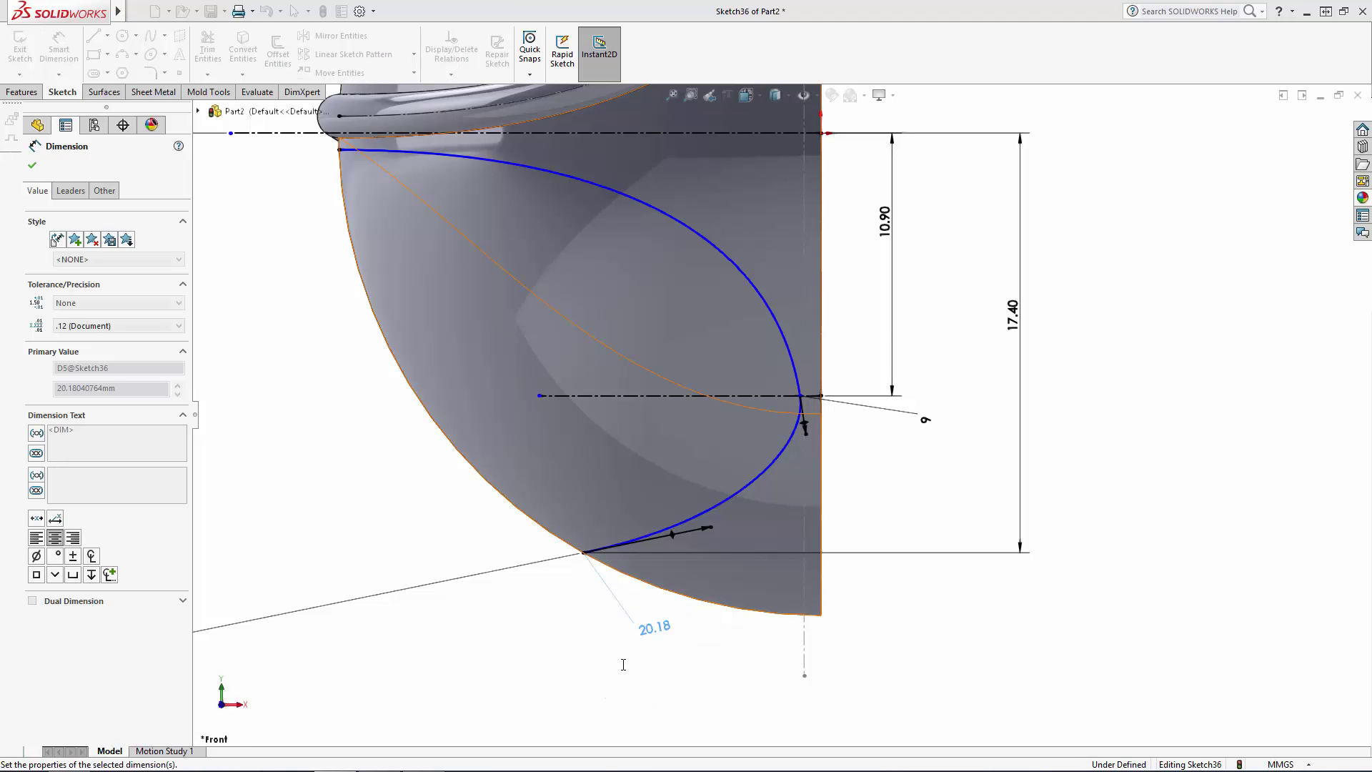
key(Escape)
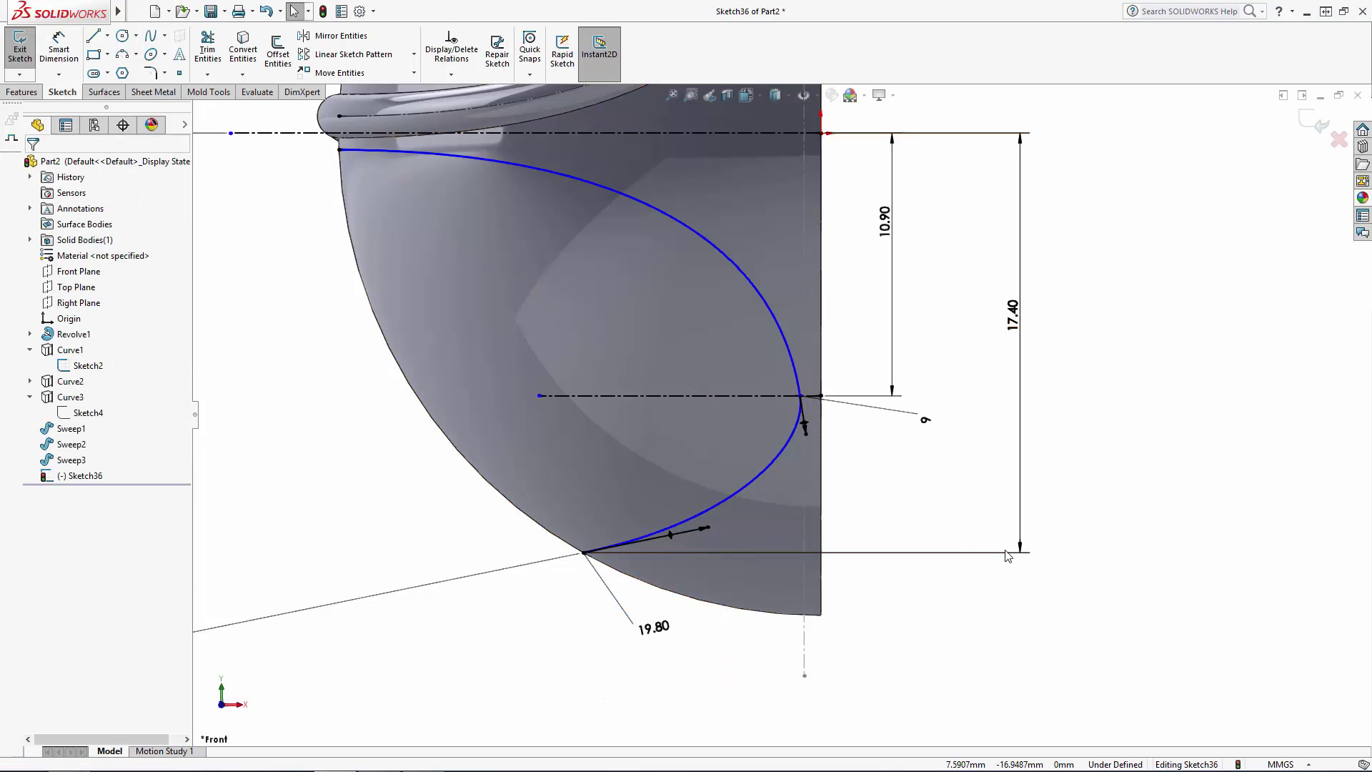
Step: Set the weight of the tangency handle at the lower spline's upper end to 8 and exit the sketch
click(925, 420)
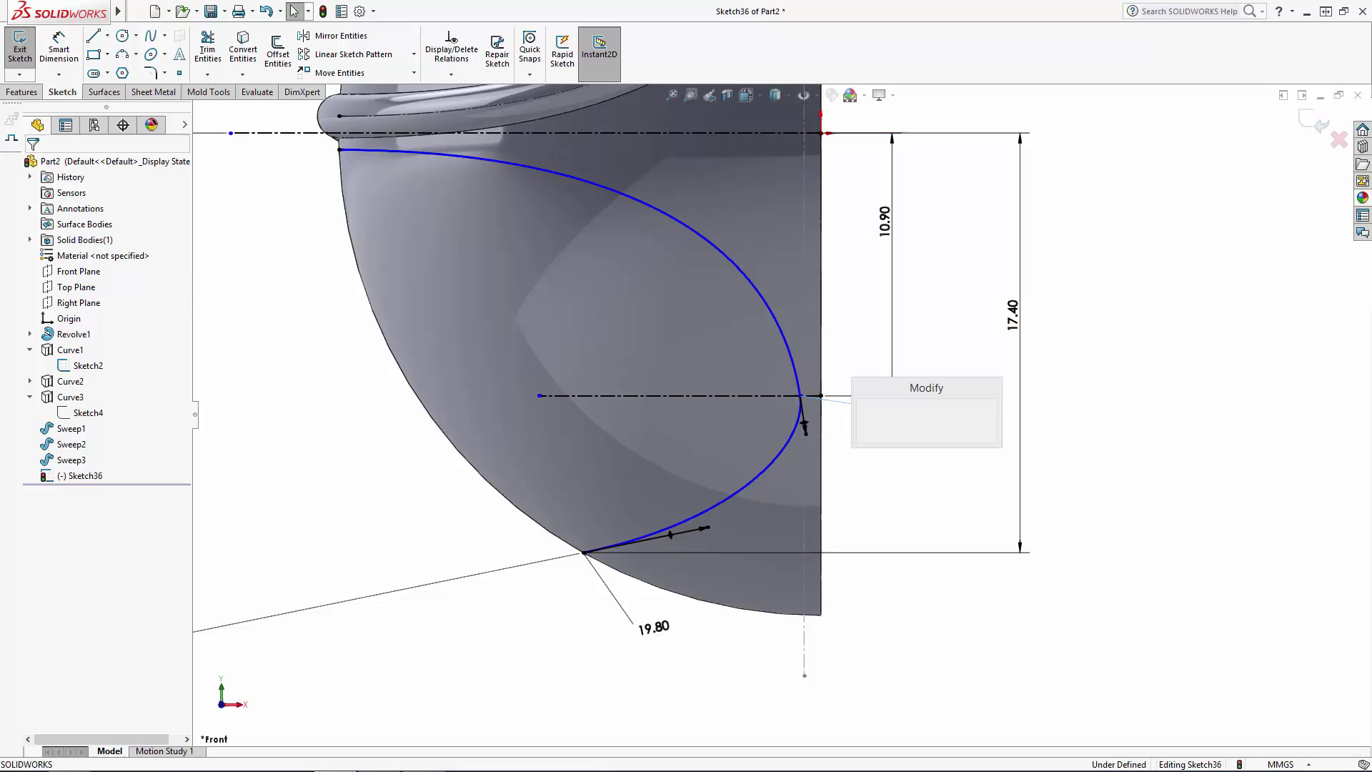
text(8)
key(Return)
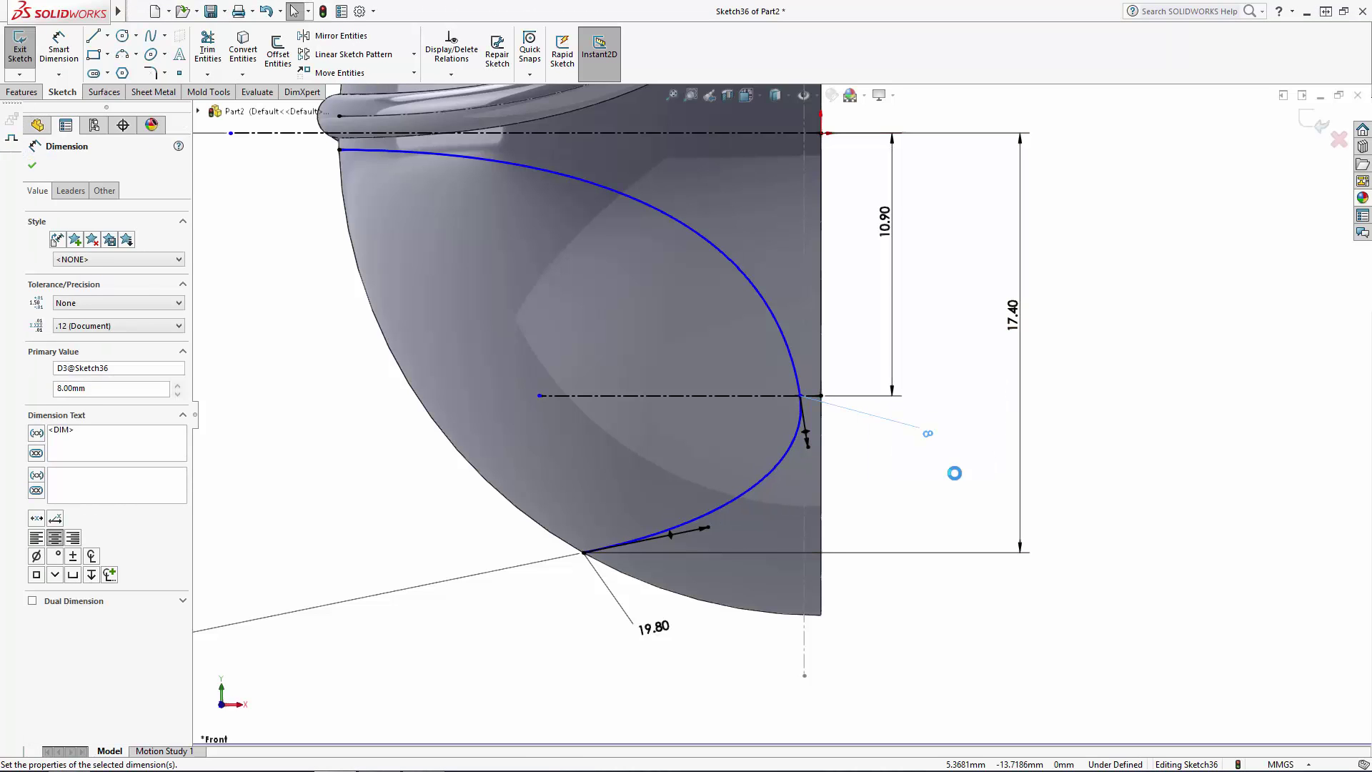
key(Escape)
scroll(953, 471, up, 2)
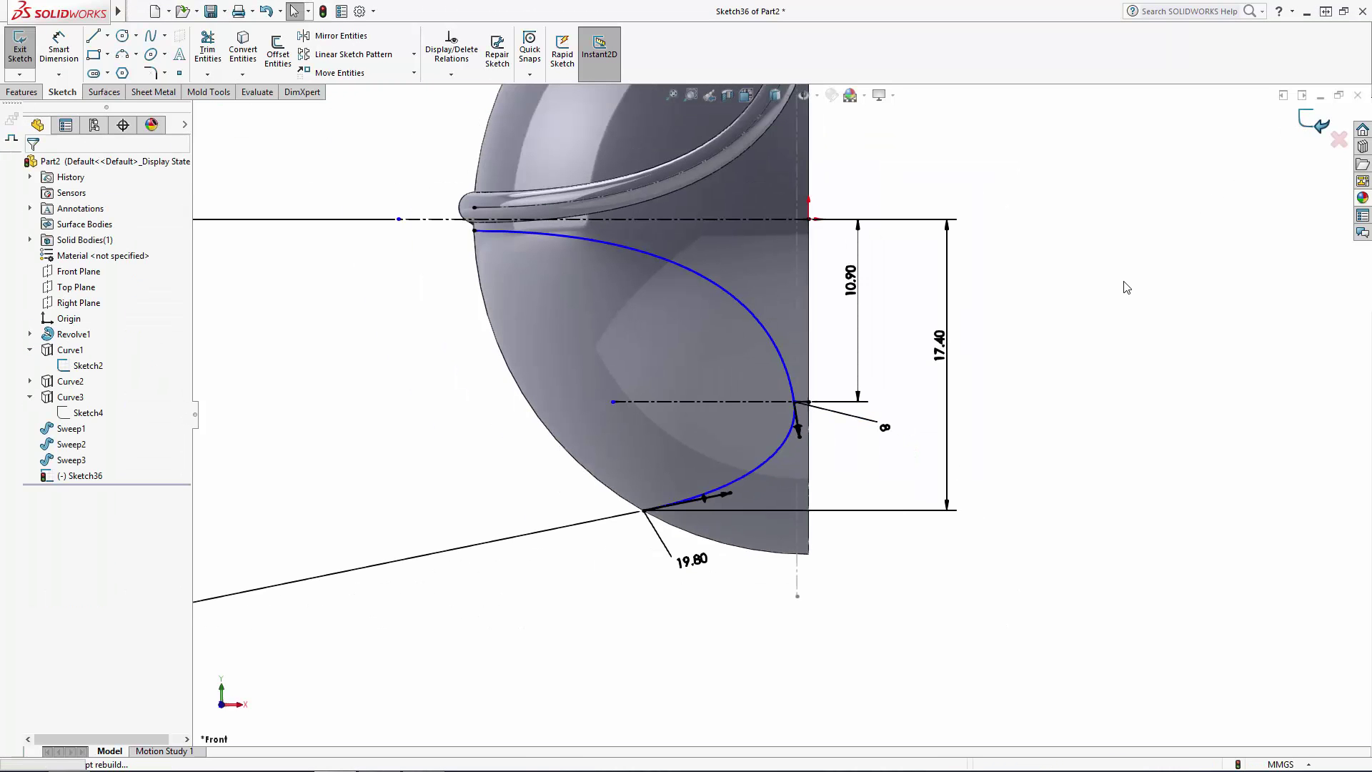
click(1314, 120)
Step: Project the finished spline sketch onto the lower spherical face as a projected curve using Sketch on faces
mouse_move(980, 483)
middle_down()
mouse_move(941, 420)
mouse_move(962, 447)
mouse_move(997, 412)
middle_up()
click(742, 50)
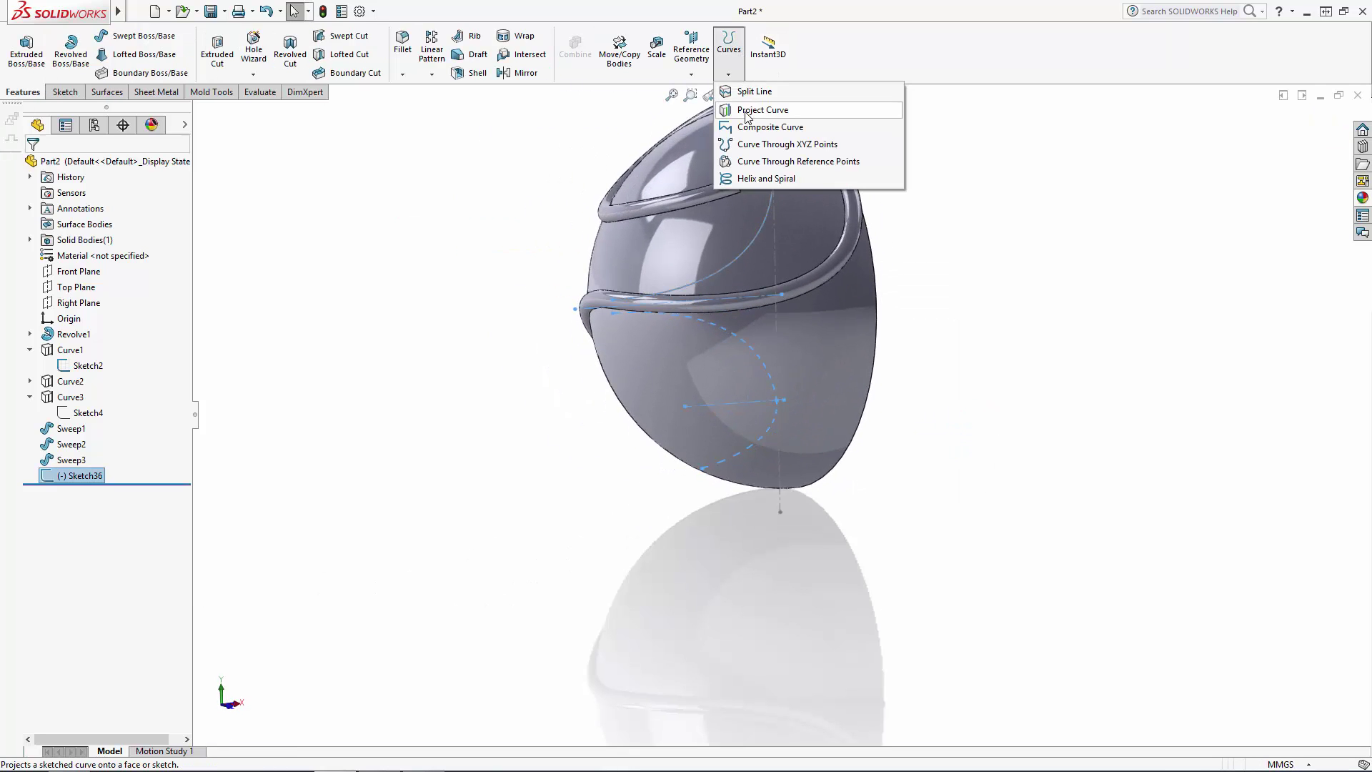
click(747, 110)
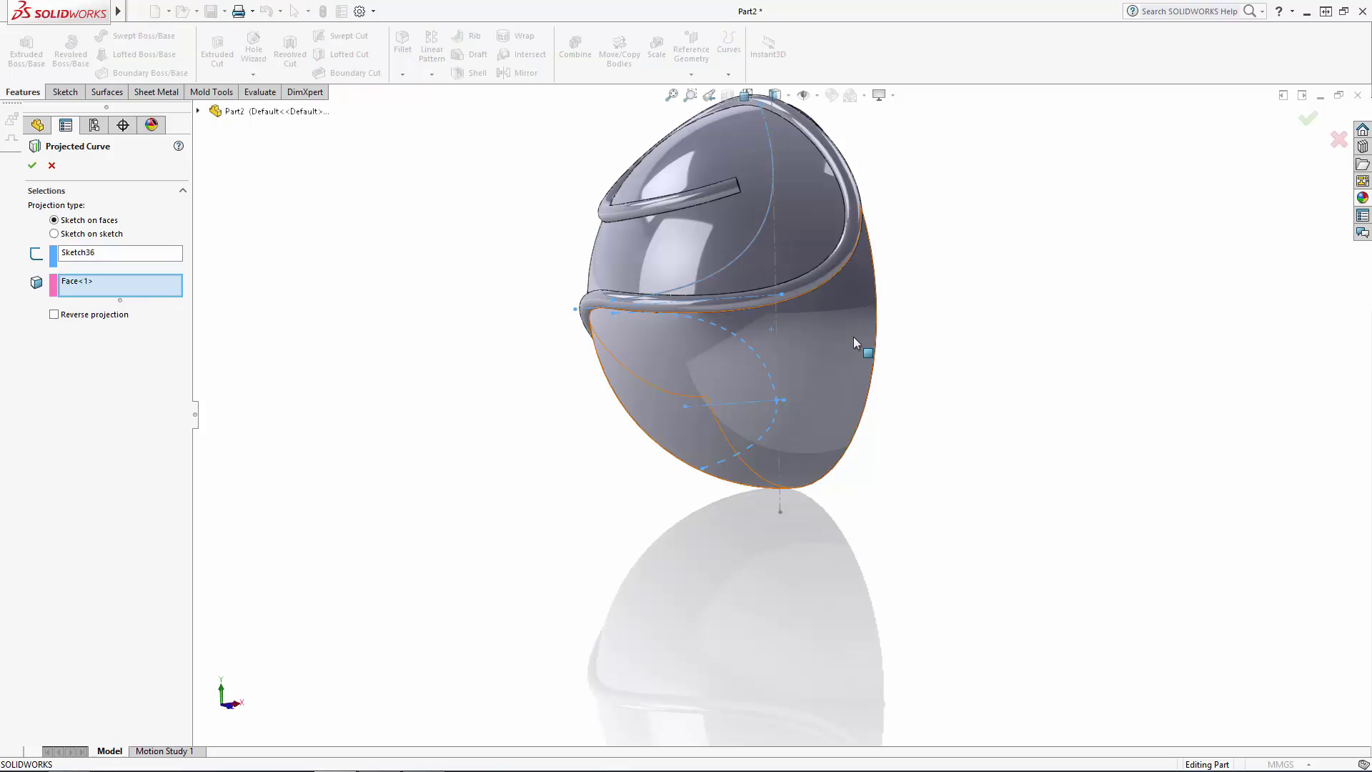
click(855, 342)
middle_drag(915, 304, 1096, 276)
click(1309, 120)
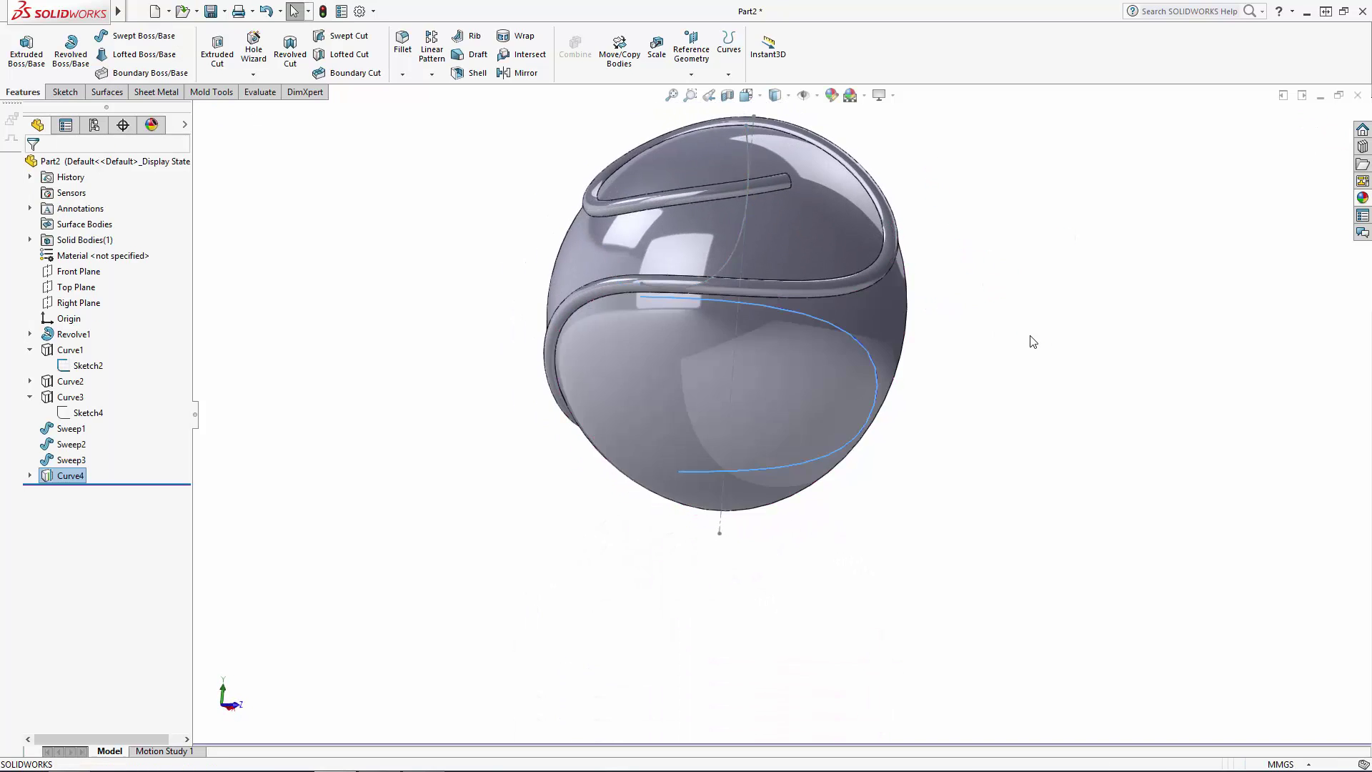
Step: On the Right Plane, sketch a three-point spline between the projected curve's ends, bulging about 8.9 mm from the vertical axis on the opposite side
middle_drag(1008, 364, 1057, 369)
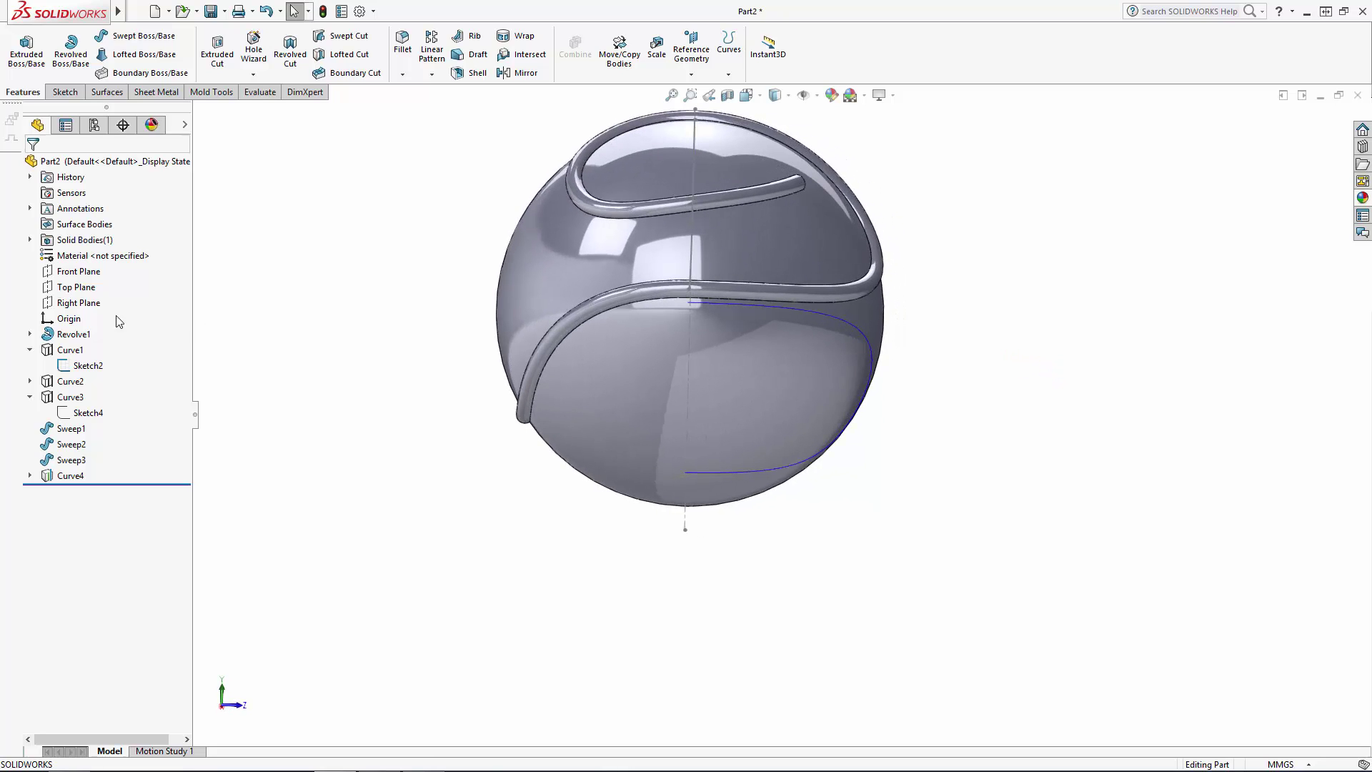
click(79, 303)
click(97, 285)
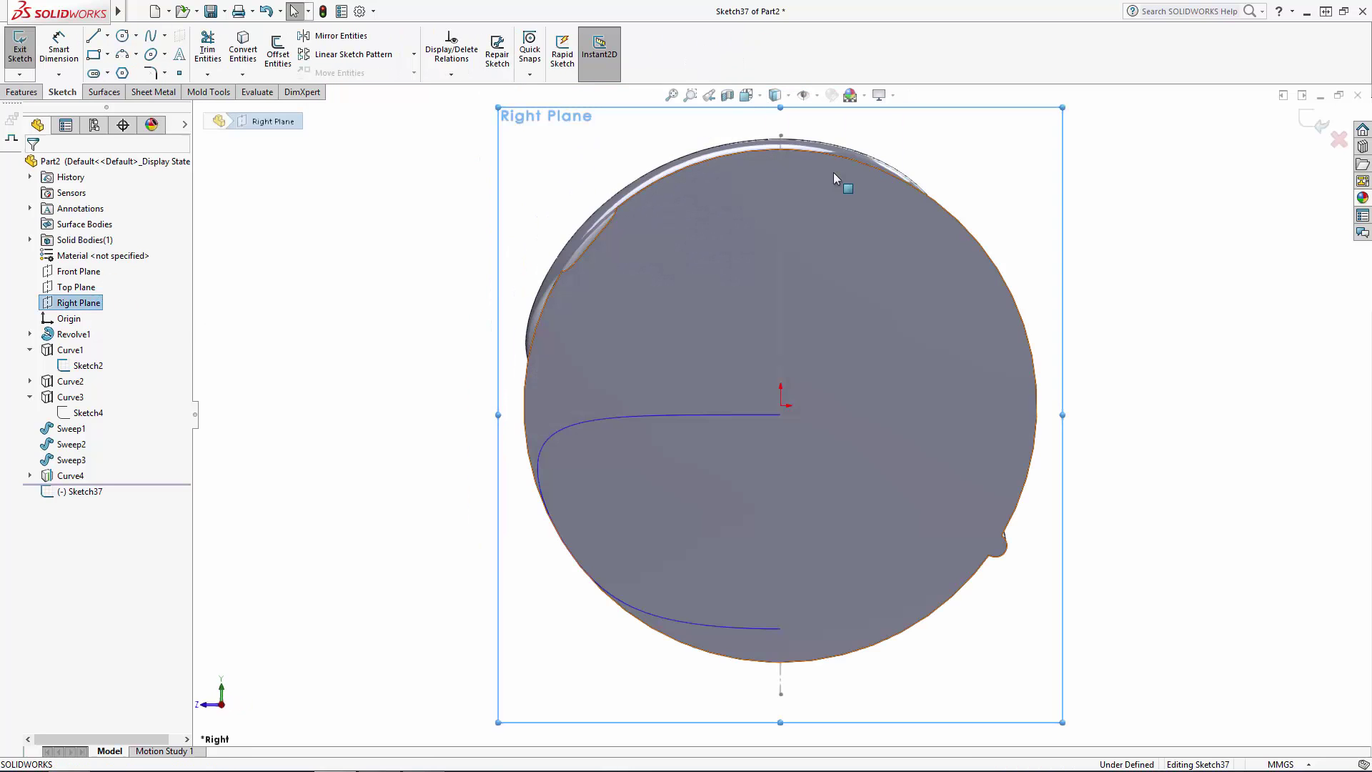
click(749, 149)
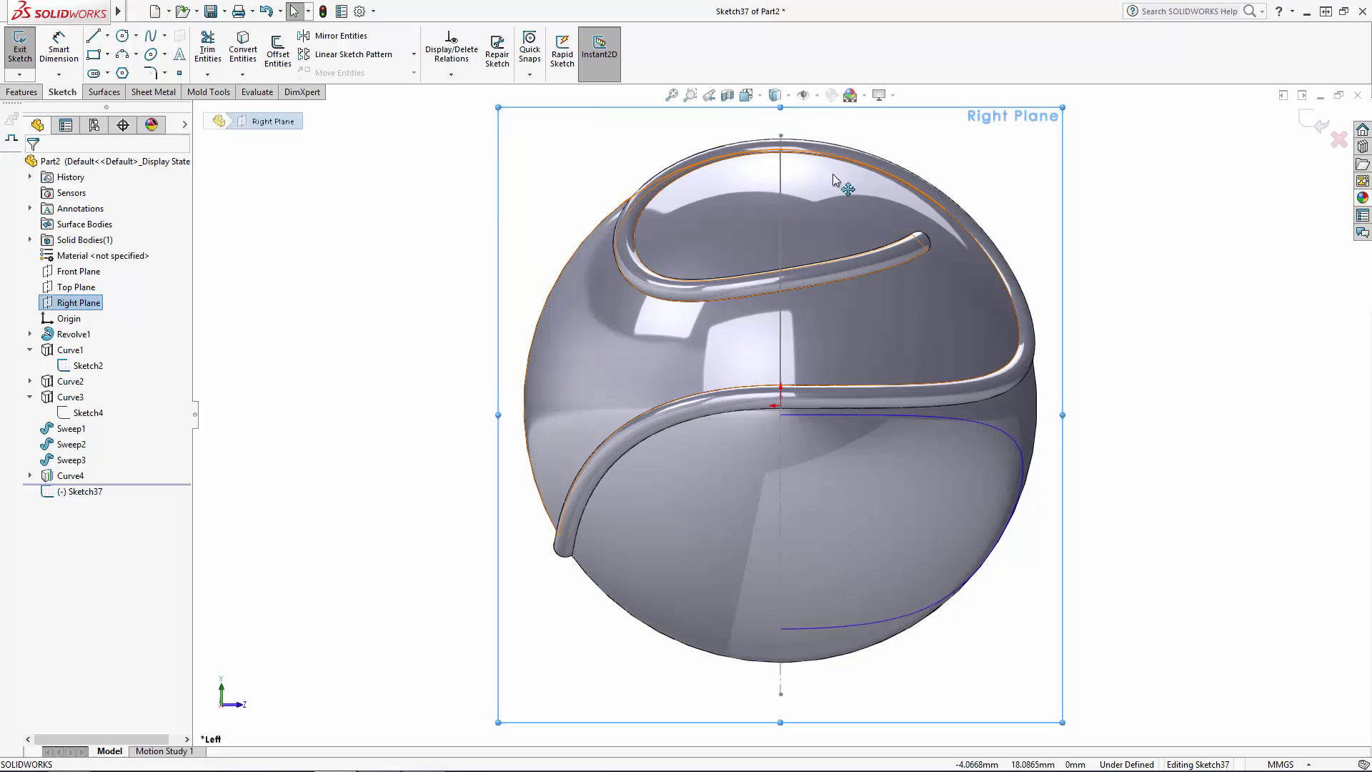
click(1193, 426)
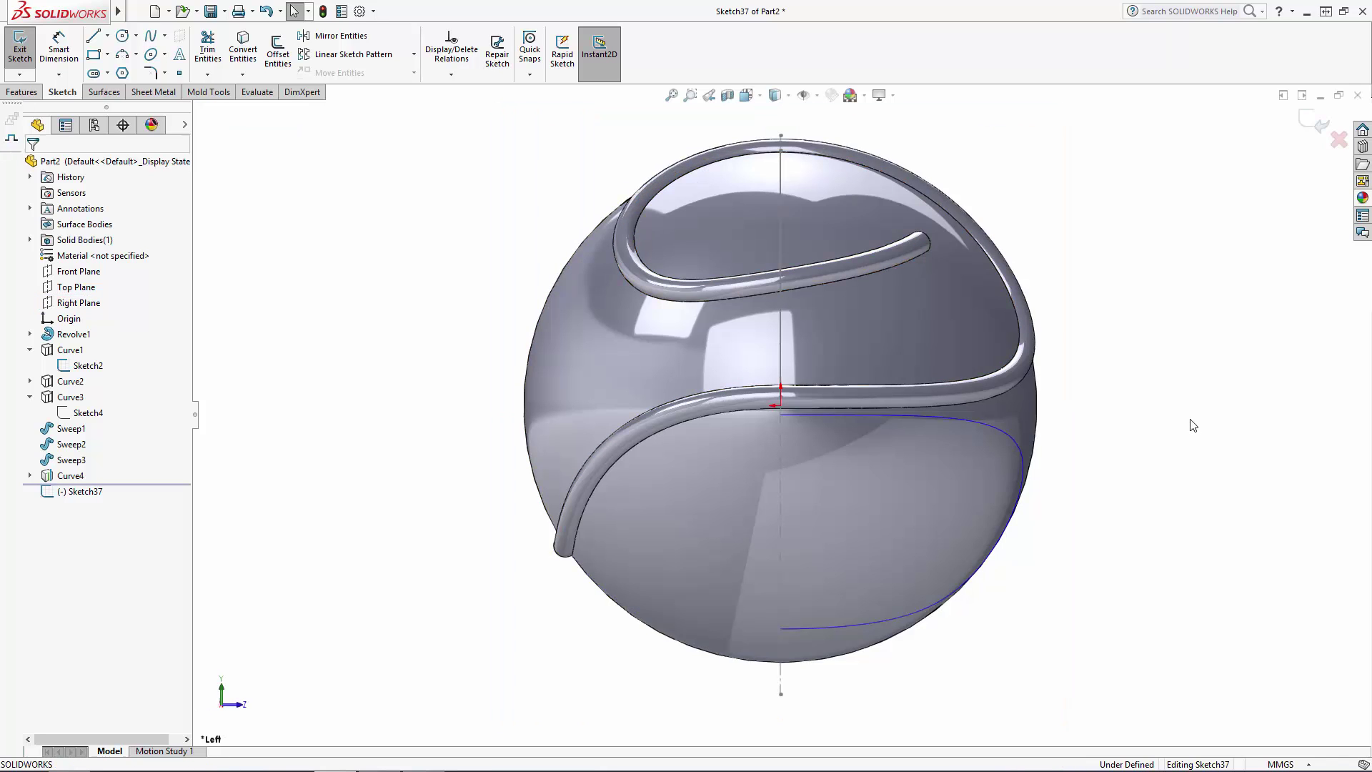
click(152, 38)
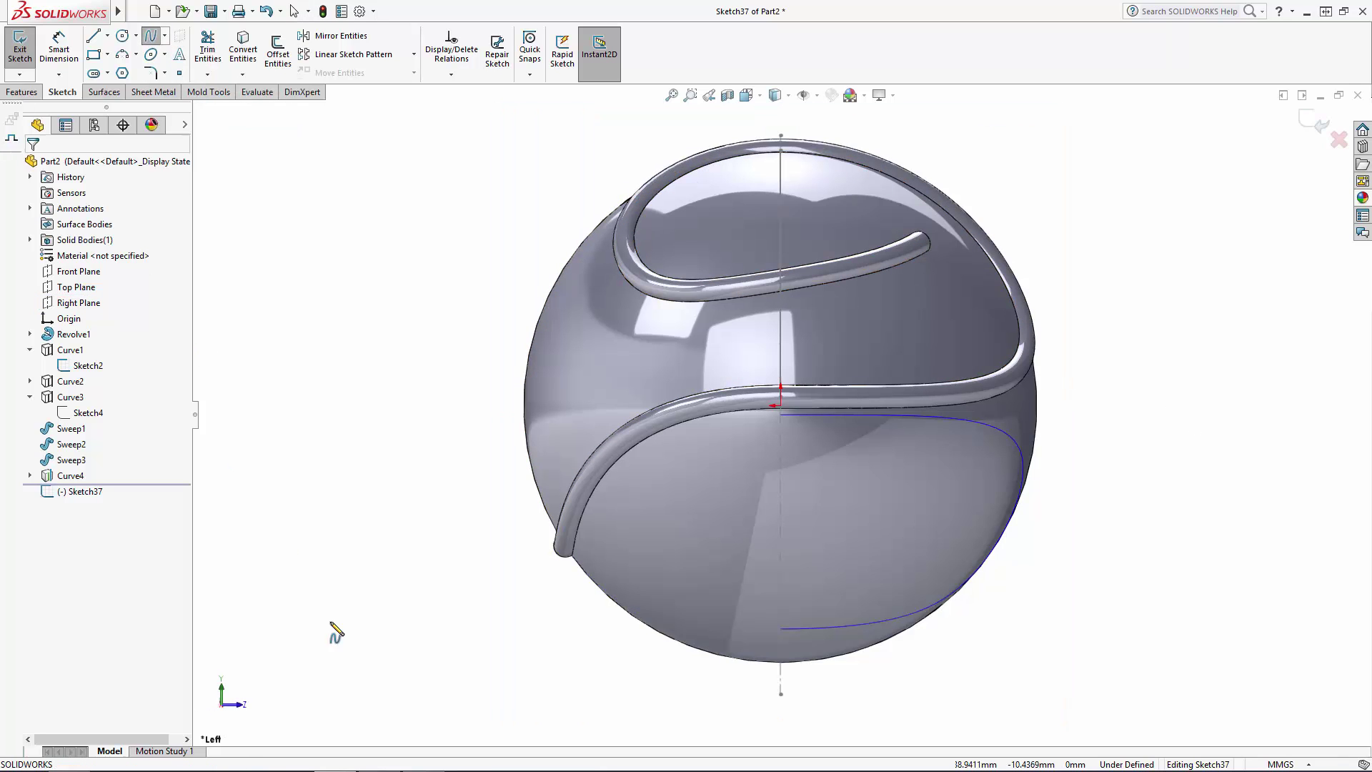
click(767, 417)
click(667, 514)
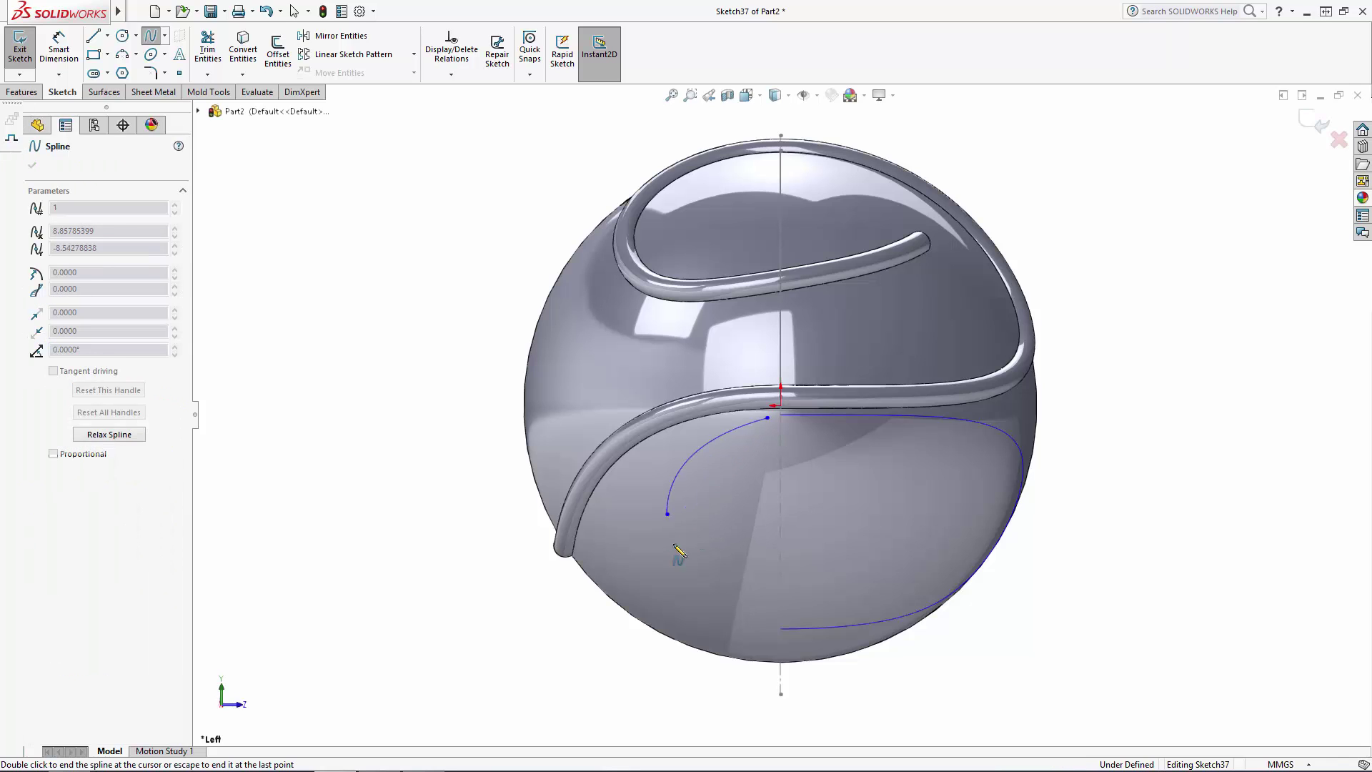
double_click(778, 638)
Step: Attach the new spline's lower and upper endpoints to the corresponding ends of the projected curve
click(771, 632)
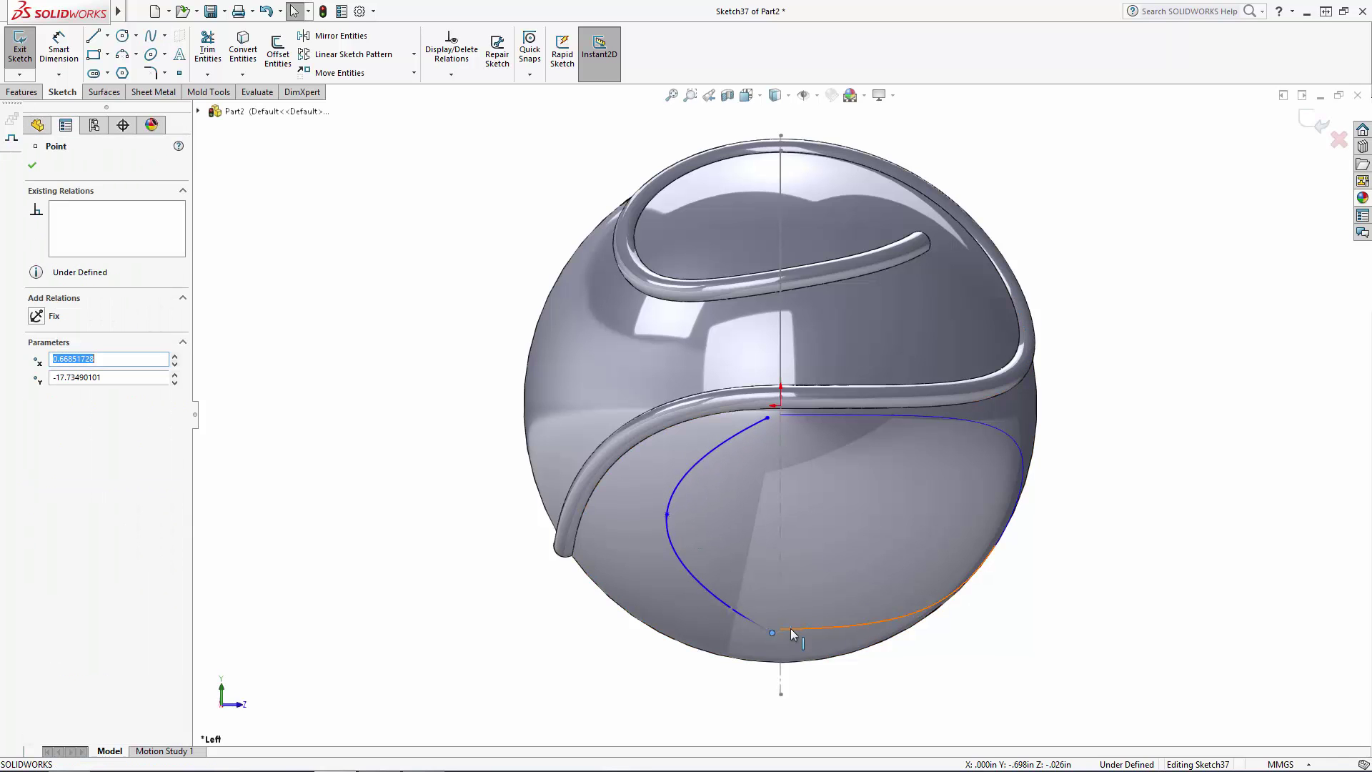
click(285, 521)
click(41, 401)
key(Escape)
click(791, 413)
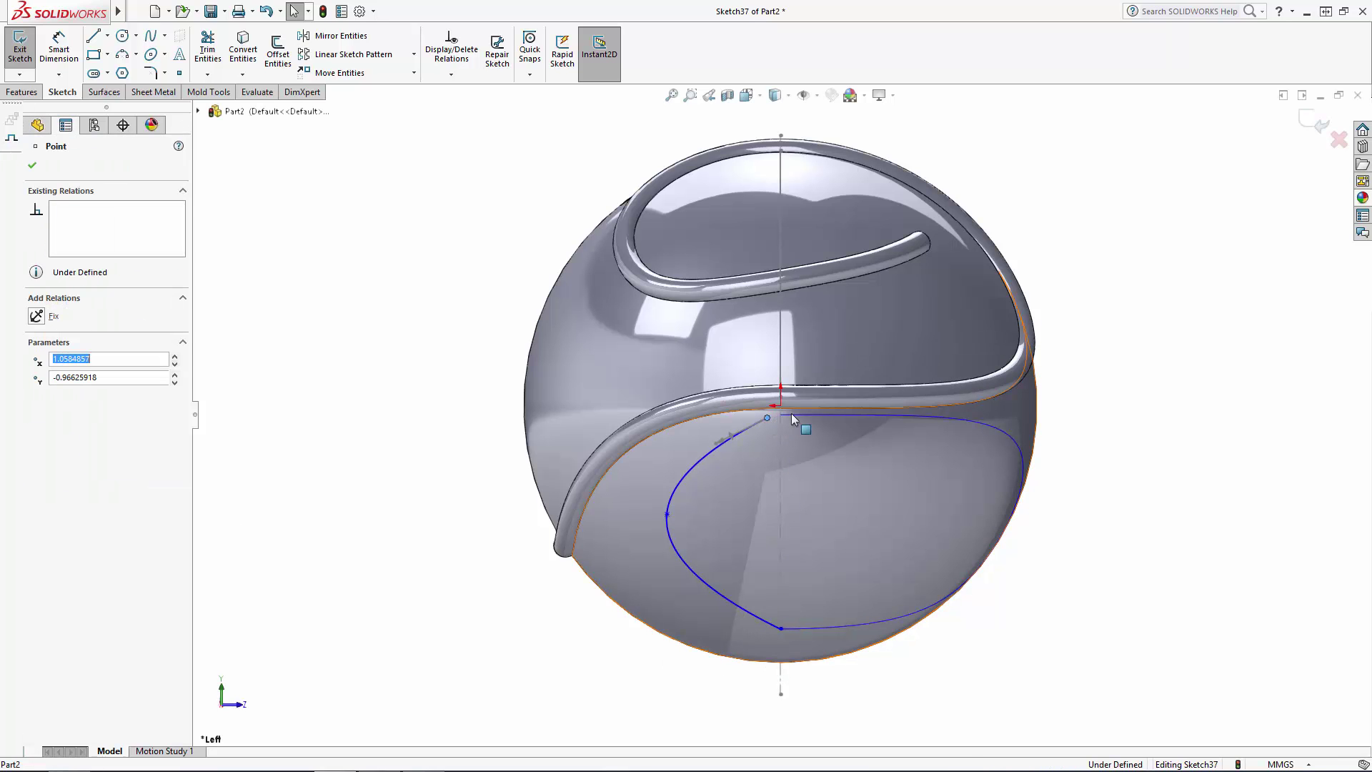
ctrl+click(772, 410)
key(Escape)
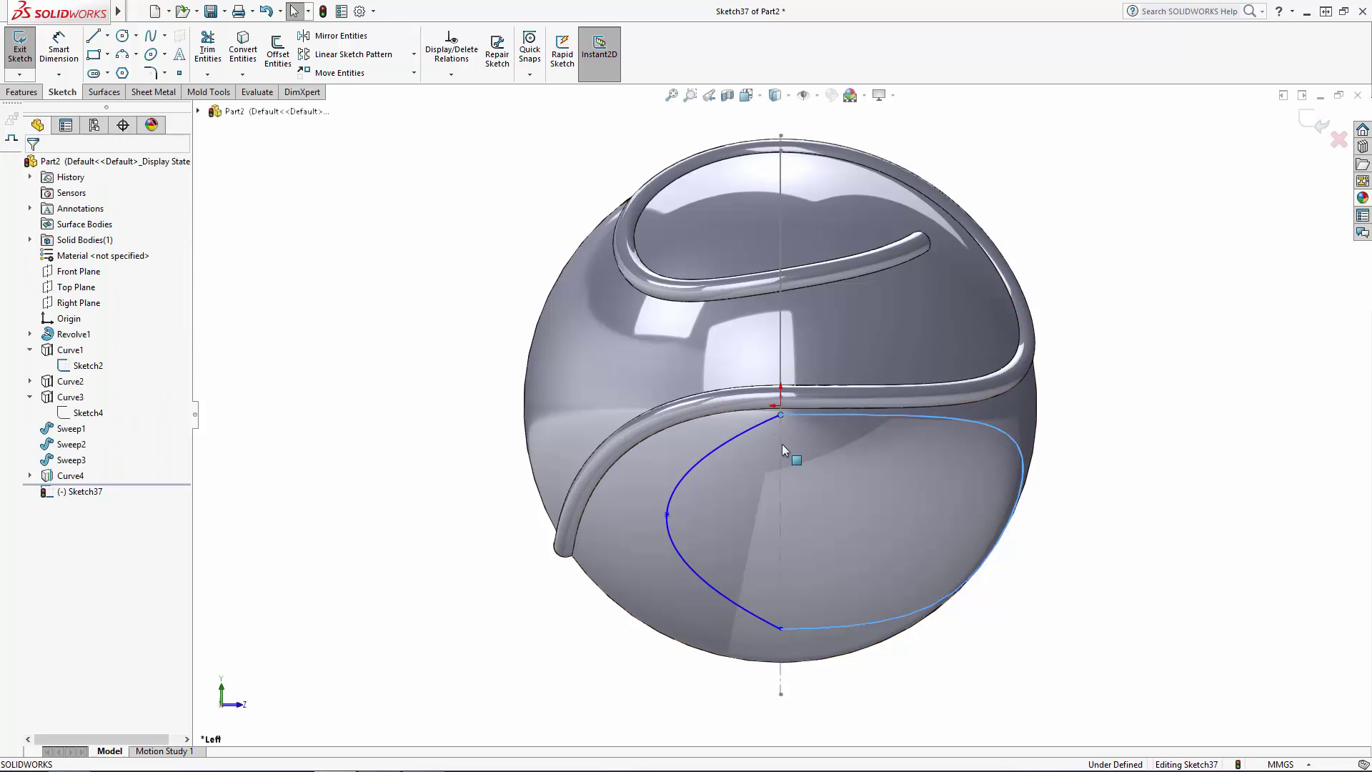
Step: Constrain both endpoints of the new spline to be coincident with the vertical centerline
click(780, 416)
key(Escape)
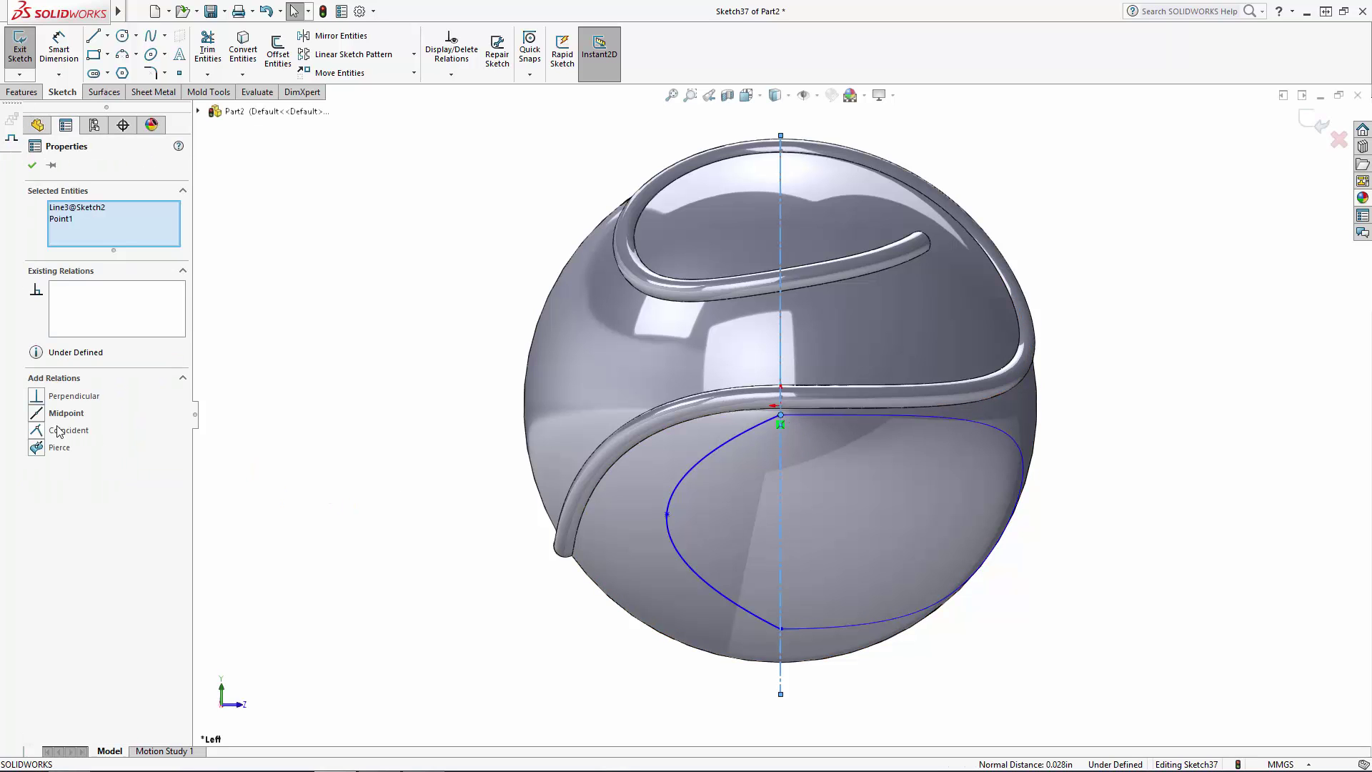
click(409, 571)
click(781, 630)
click(417, 595)
key(Escape)
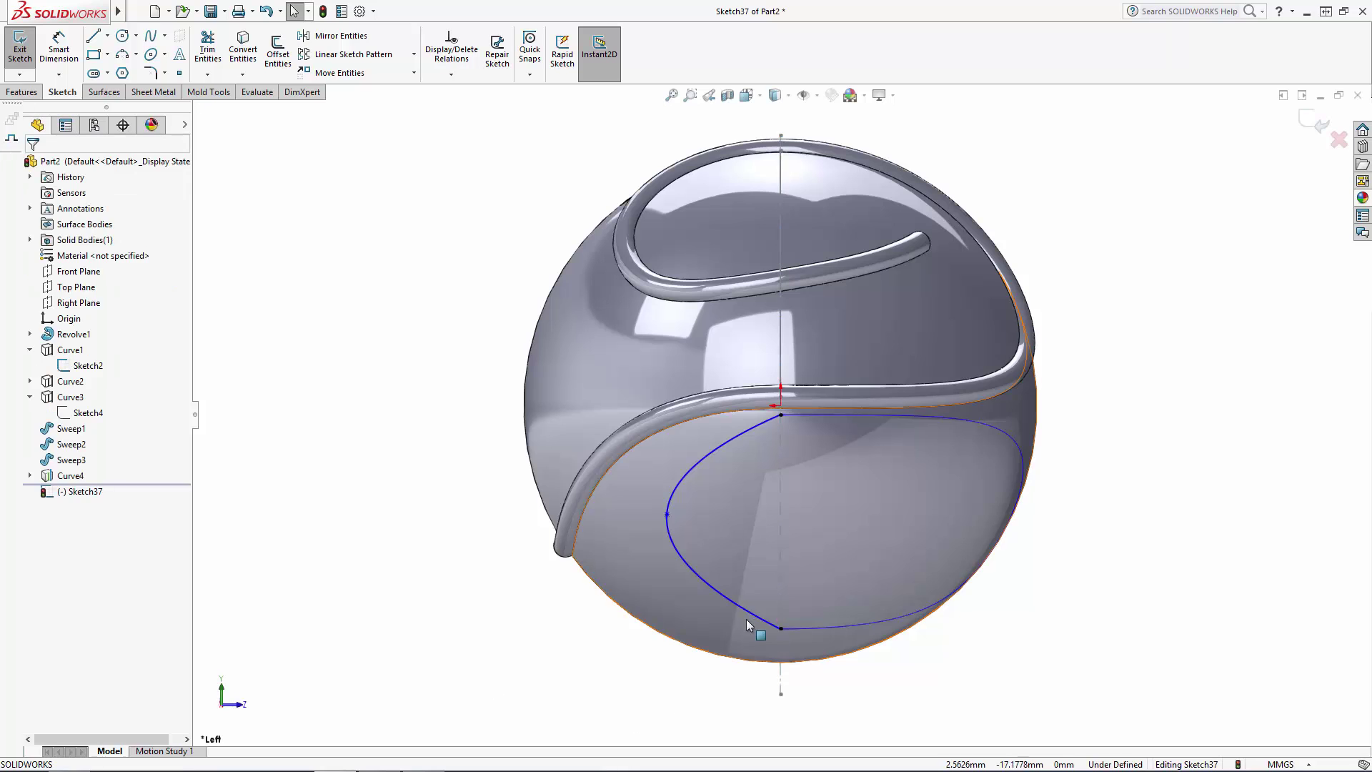
Step: Round out the spline's lower end with its tangency handle and make it tangent to the projected curve there
click(750, 615)
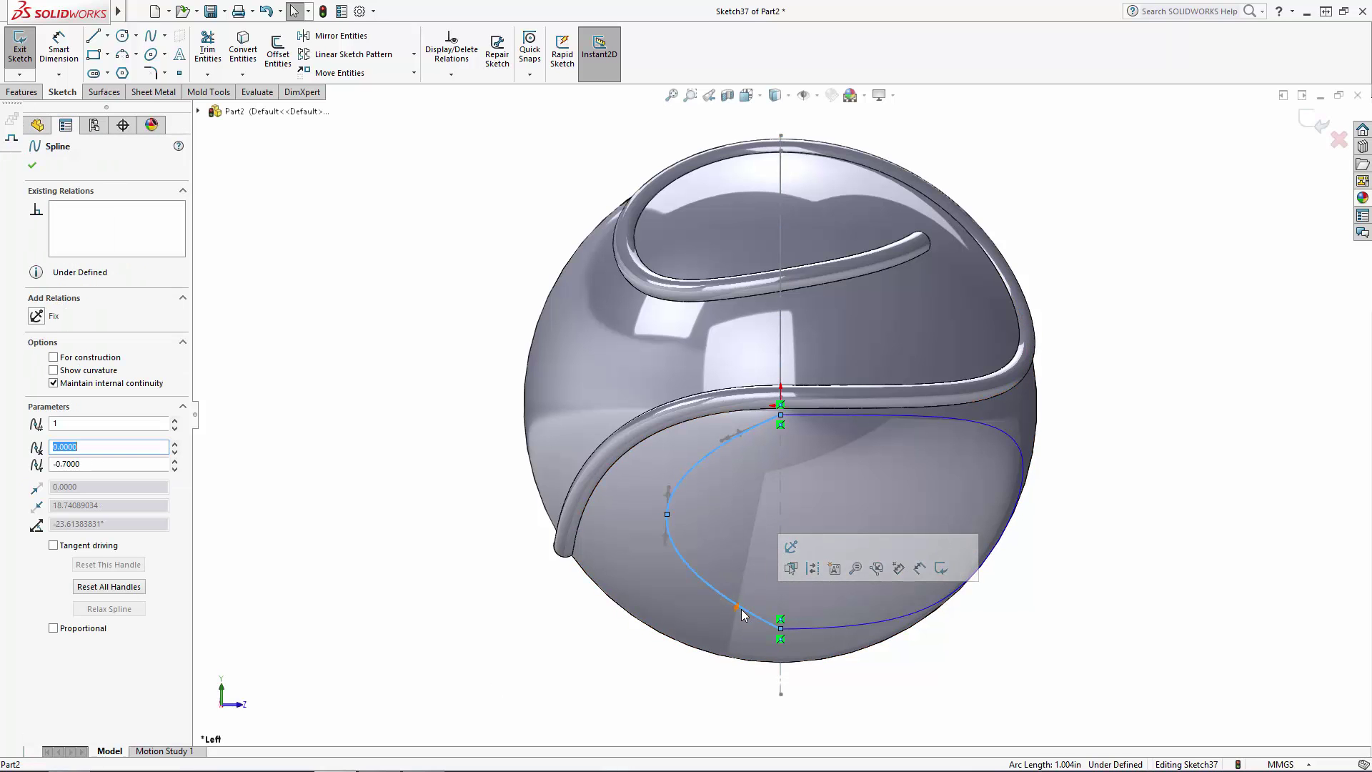
drag(740, 609, 730, 624)
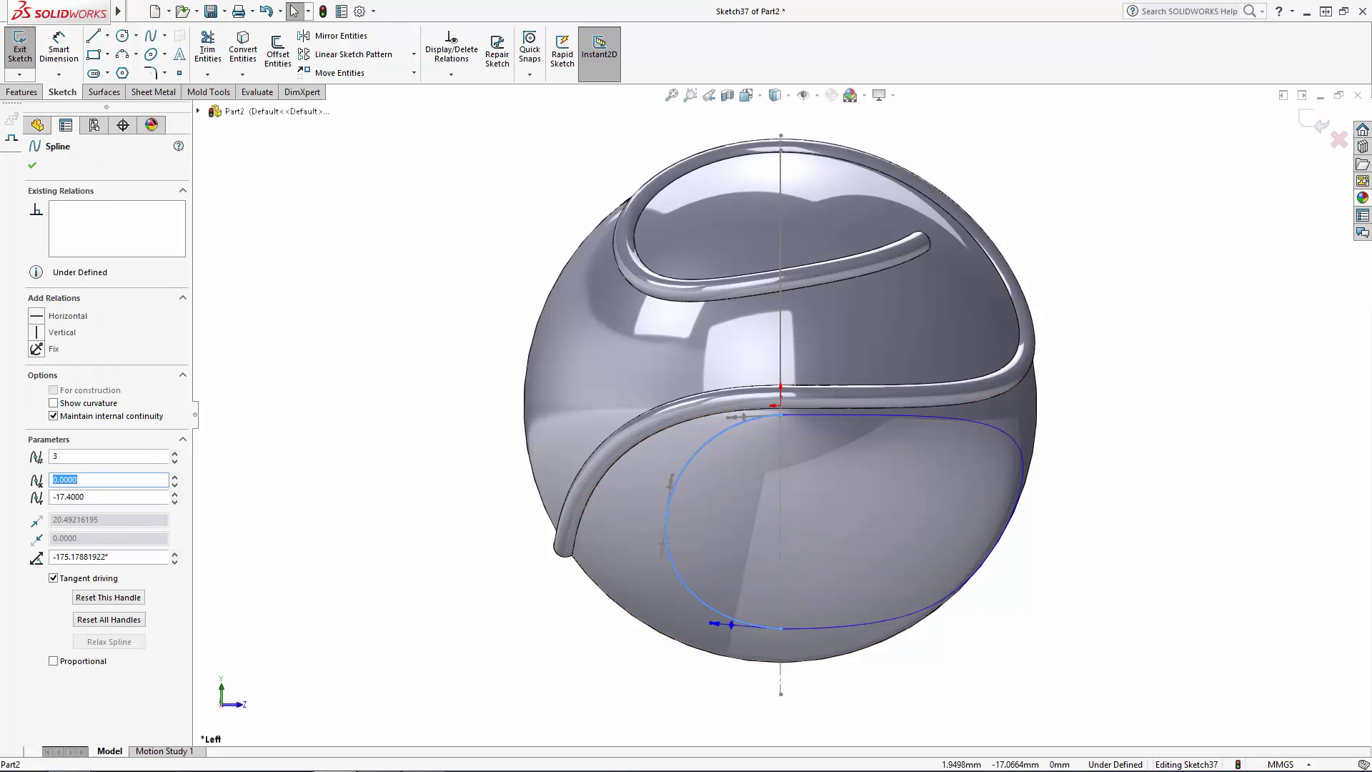
click(756, 626)
ctrl+click(817, 629)
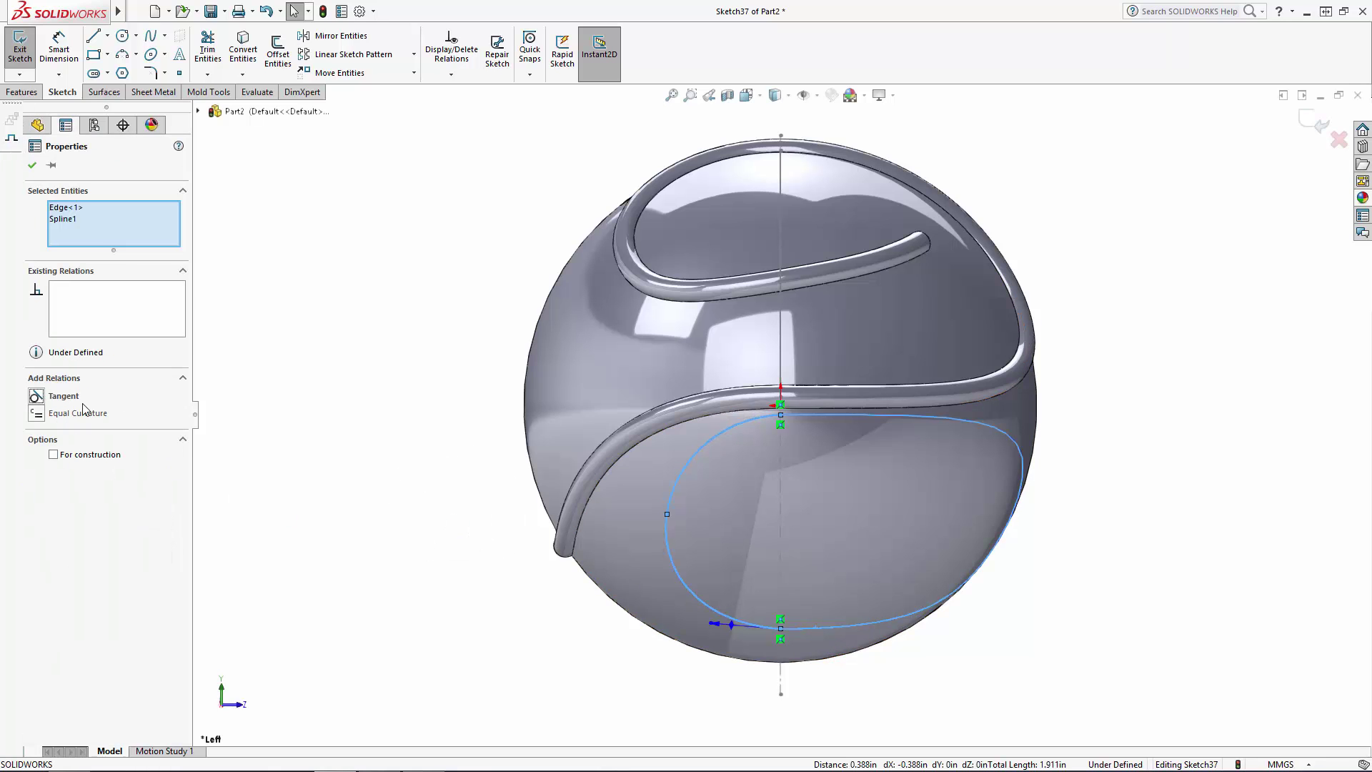
Step: Make the upper end of the spline tangent to the upper end of the projected curve
click(809, 415)
ctrl+click(774, 409)
key(Escape)
click(751, 419)
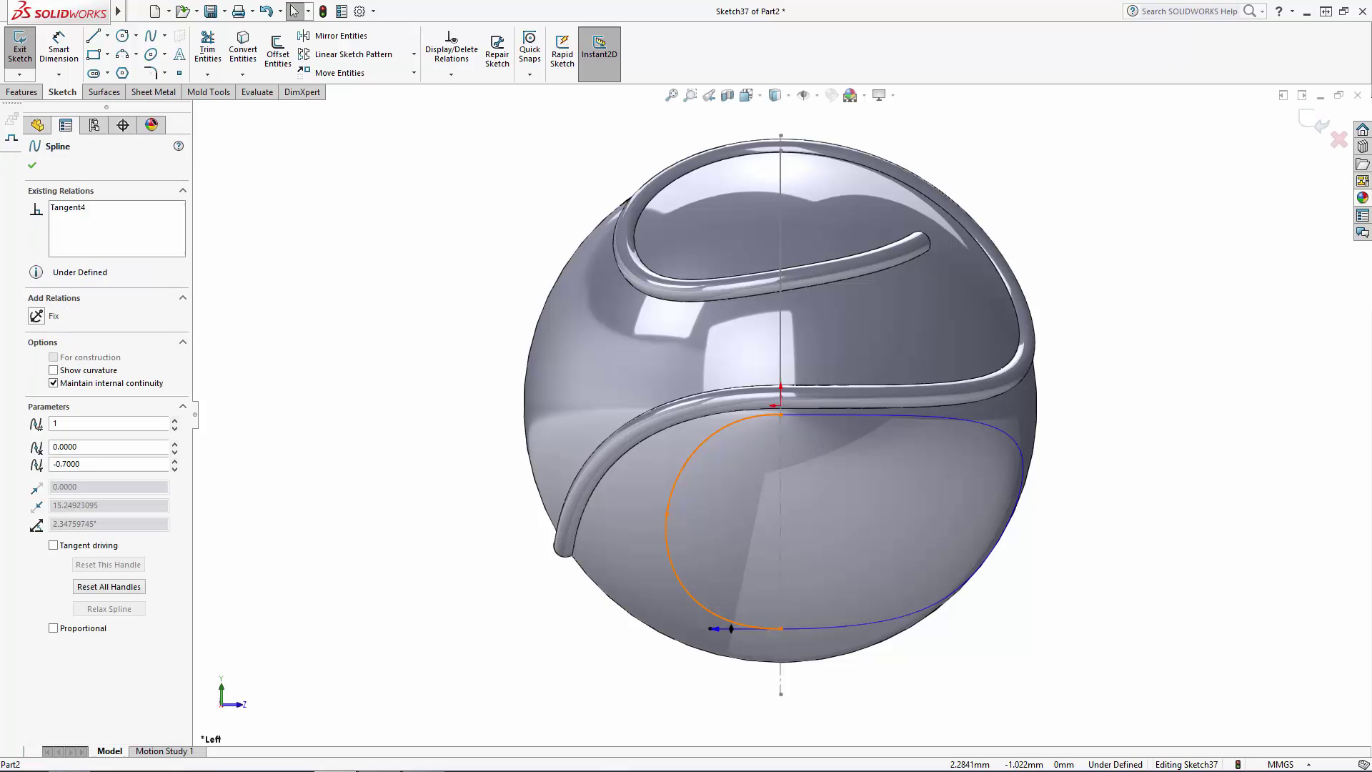
ctrl+click(804, 417)
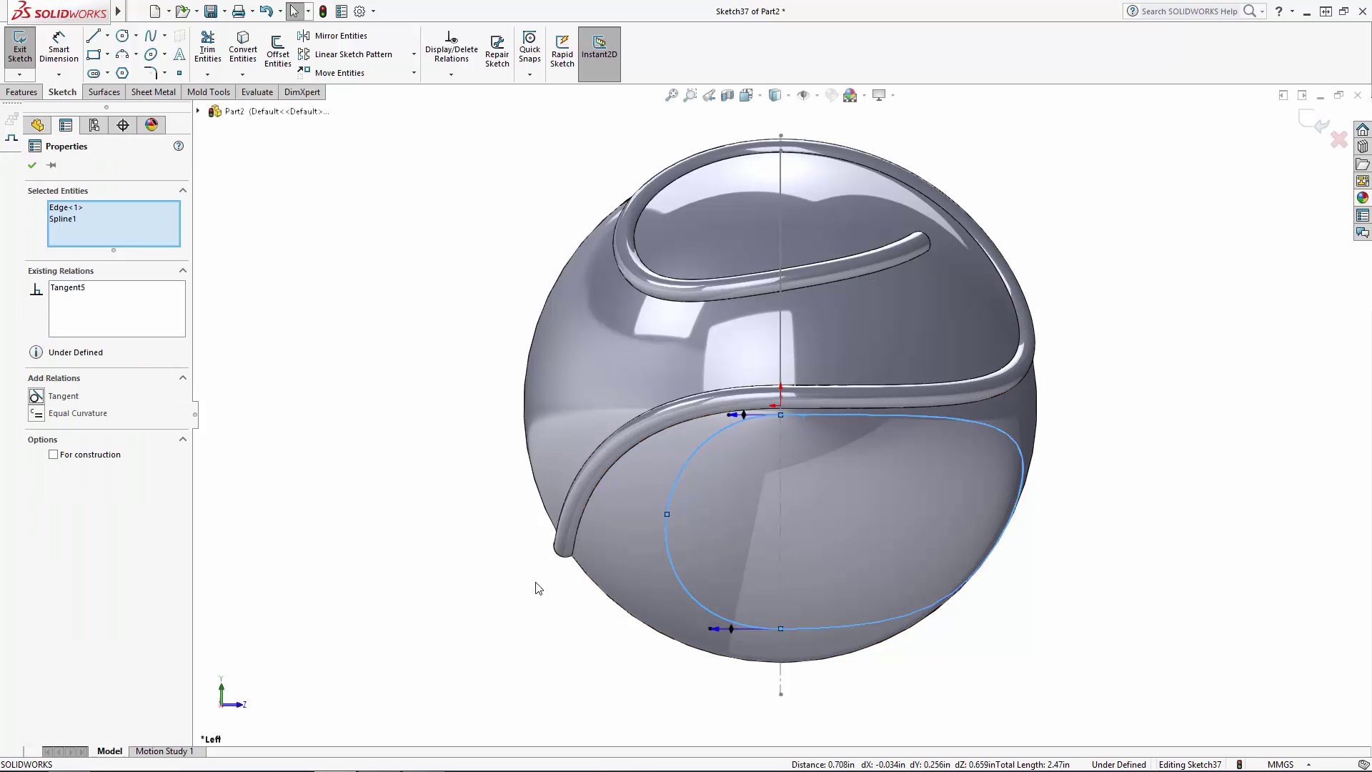
key(Escape)
Step: Make the tangency handle at the spline's middle point vertical
click(666, 530)
click(667, 513)
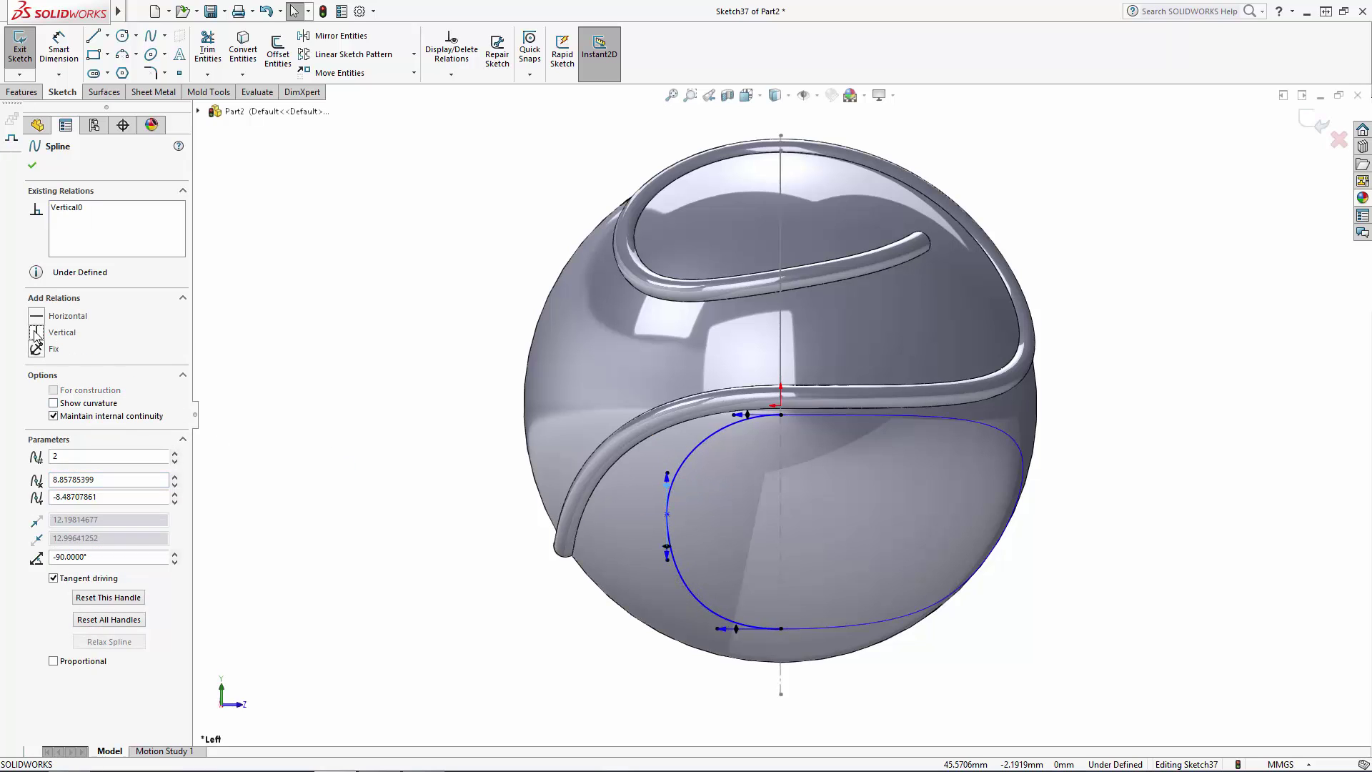
click(360, 523)
Step: Dimension the spline's middle point 10.9 mm horizontally from the origin
click(65, 54)
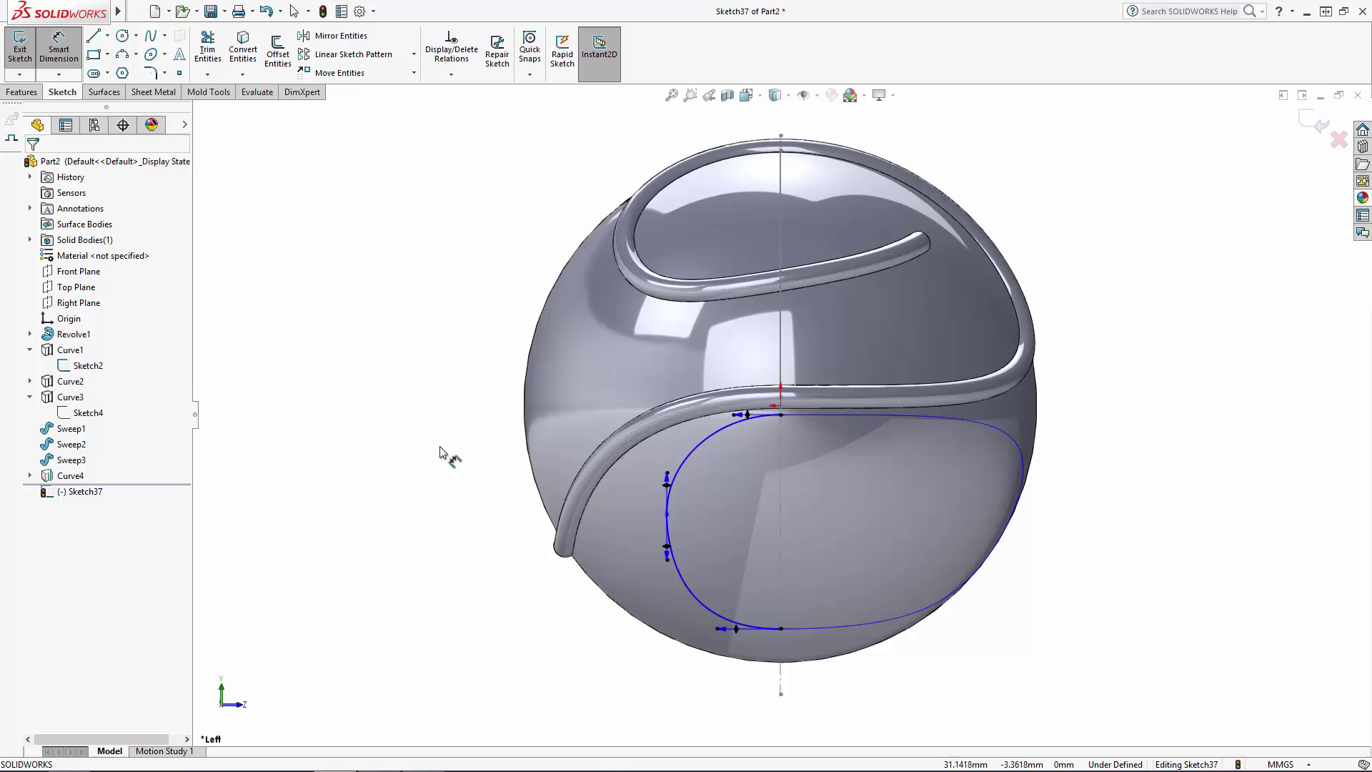
click(781, 407)
click(667, 514)
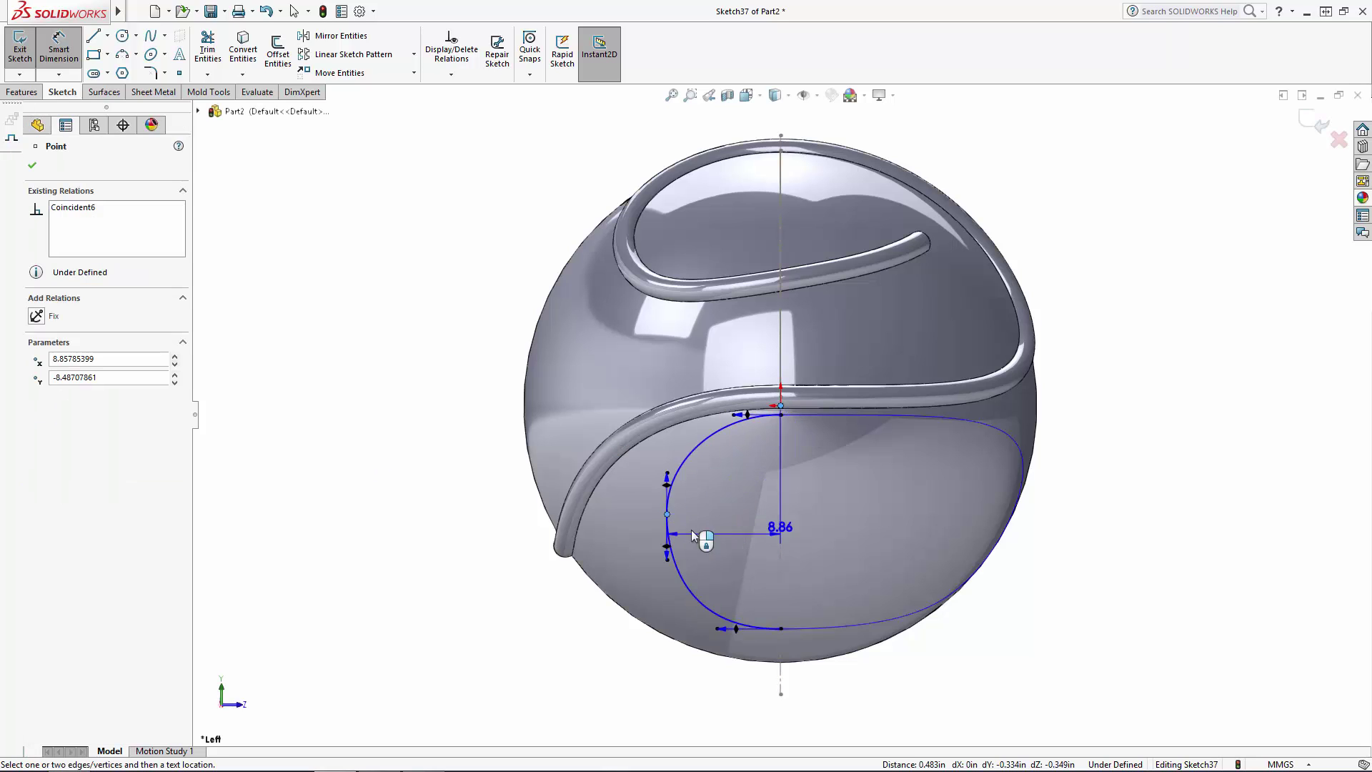
click(696, 525)
text(10.9)
key(Return)
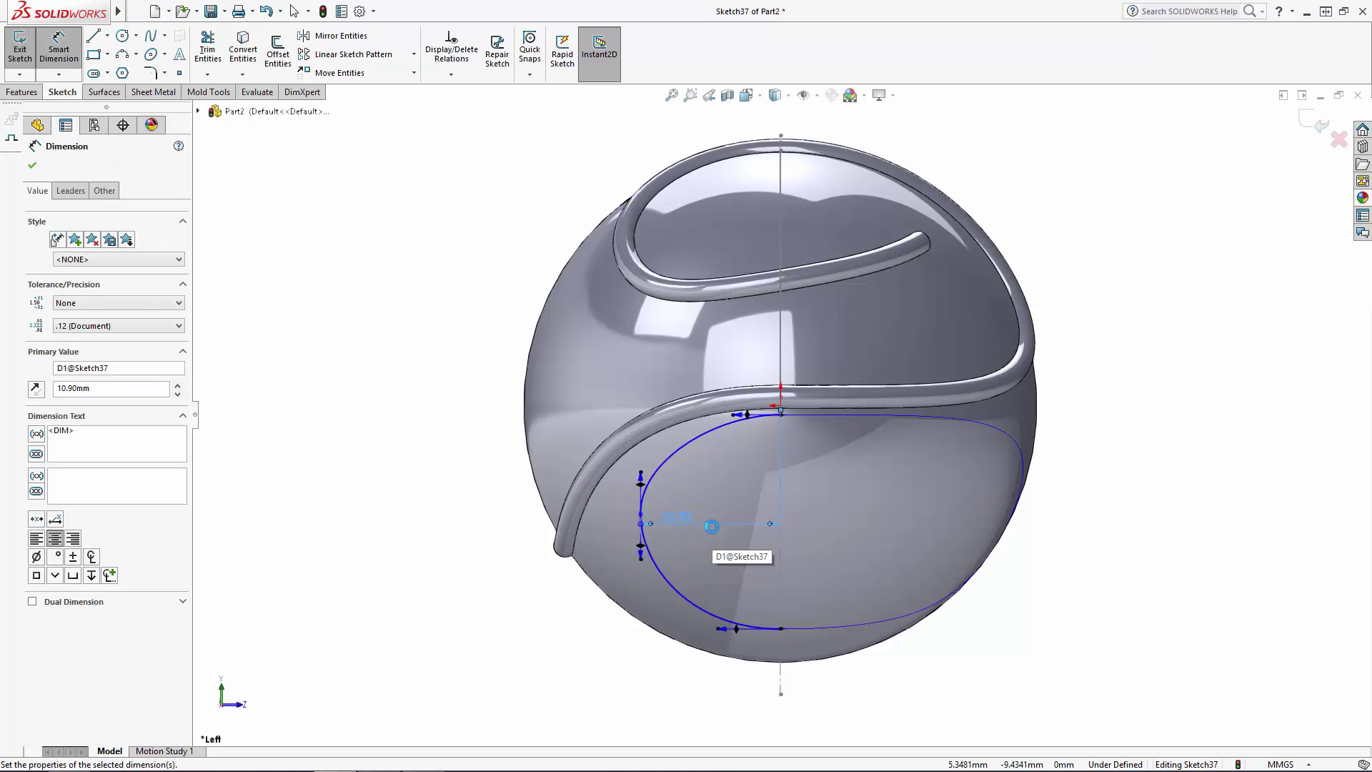
key(Escape)
Step: Dimension the spline's middle point 7.25 mm vertically below the origin
key(Return)
click(780, 405)
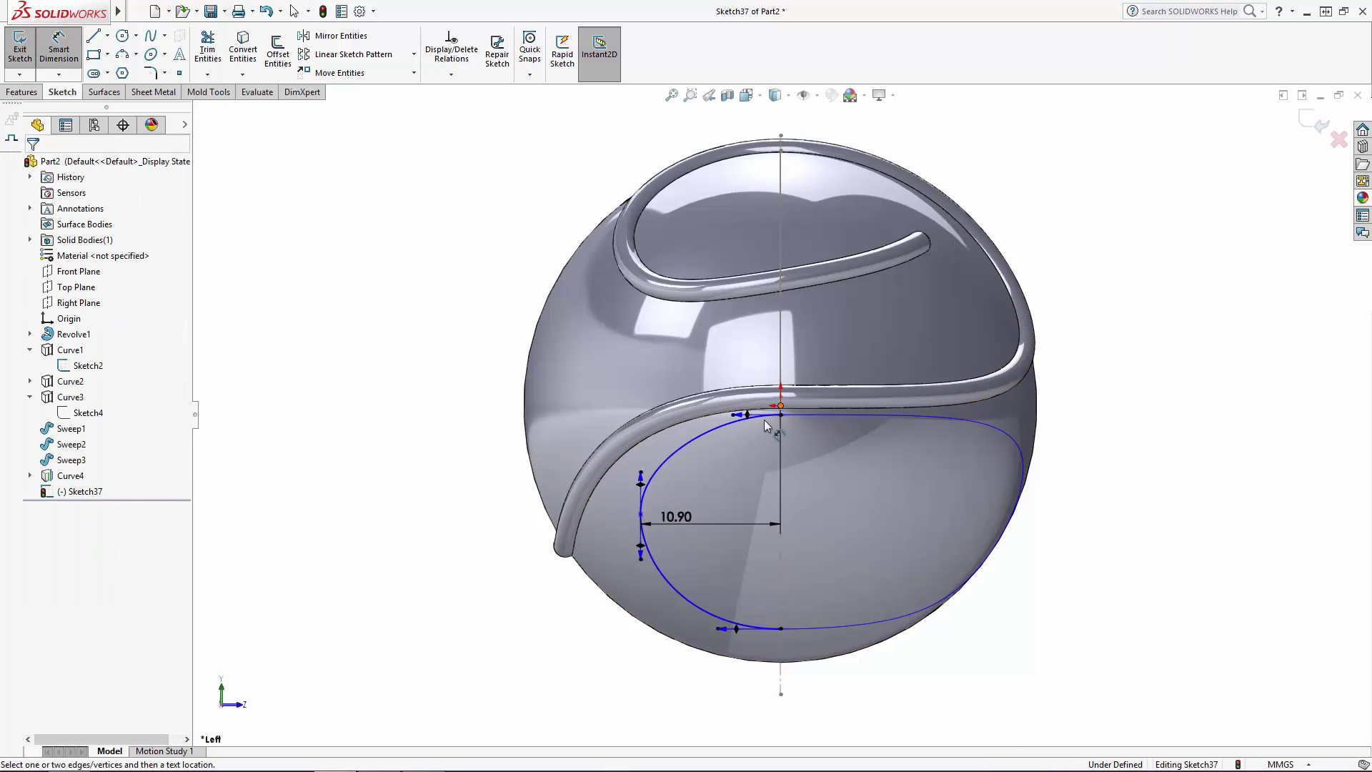
click(641, 515)
click(819, 478)
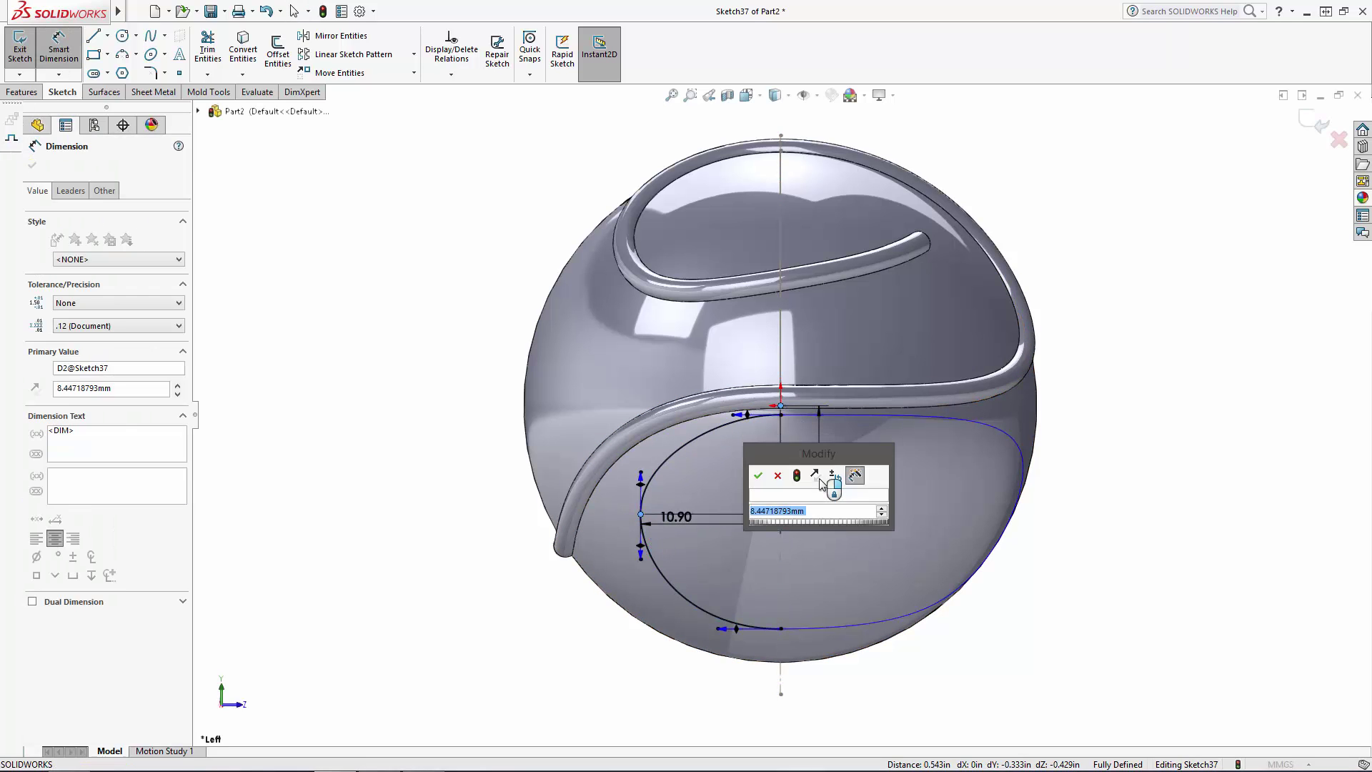
text(7.25)
key(Return)
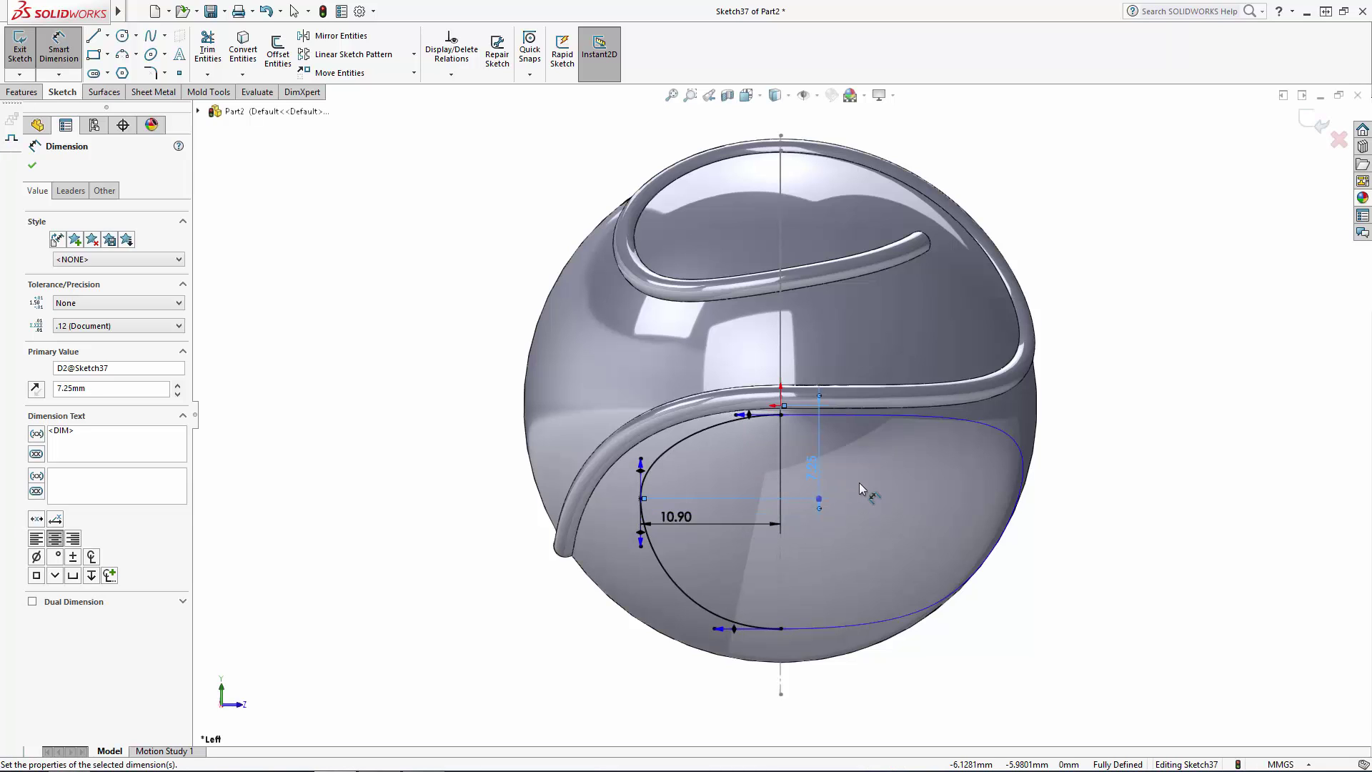
Step: Dimension the tangency handle at the spline's middle point to 17.5 mm
click(641, 541)
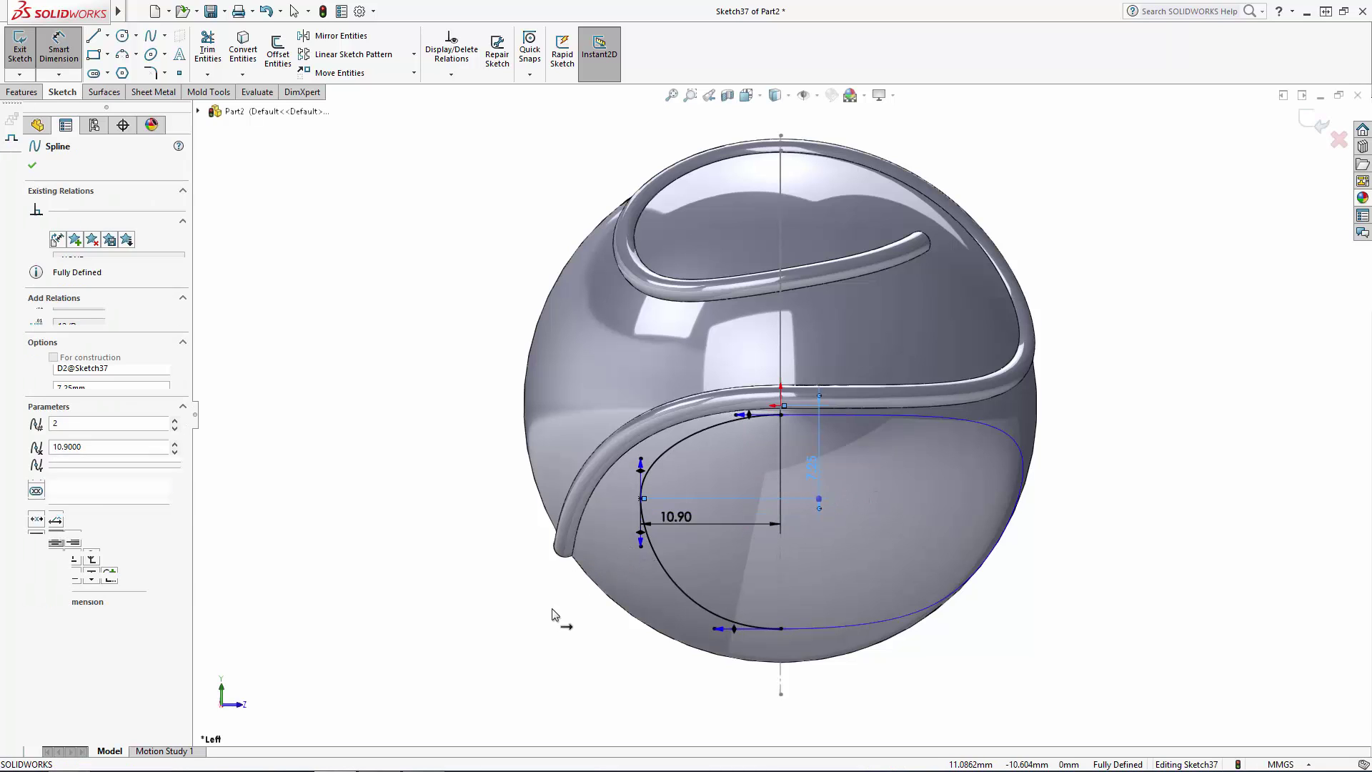
click(591, 633)
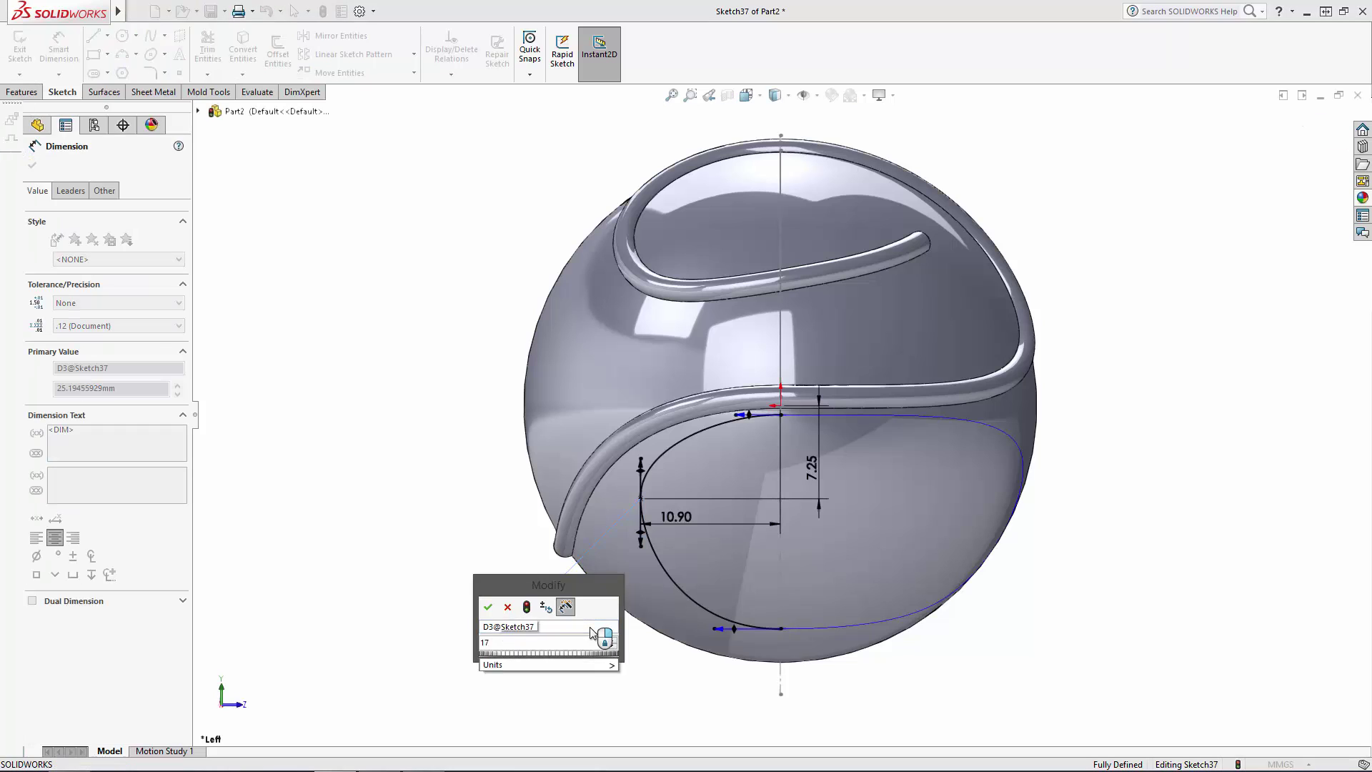
text(17.5)
key(Return)
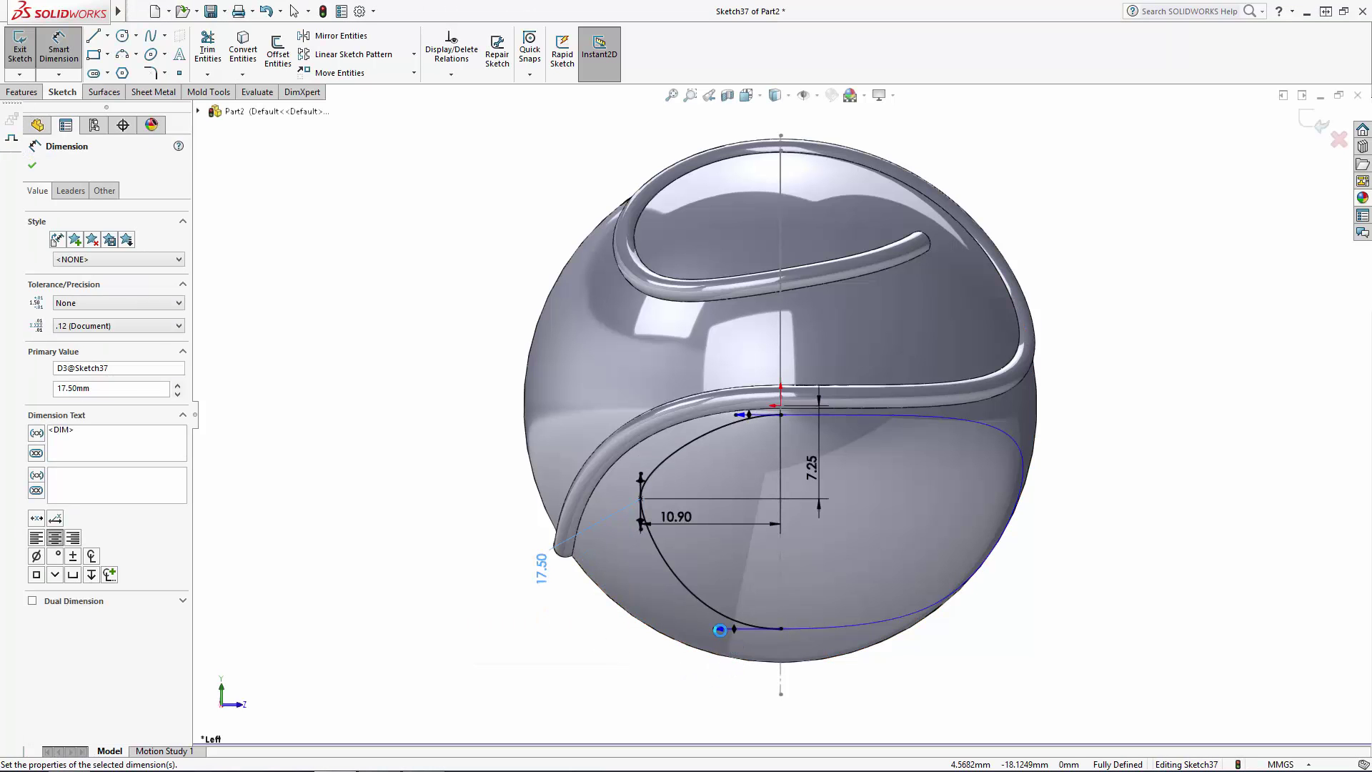
Step: Dimension the tangency handle at the spline's lower end to 15.25 mm
click(720, 630)
click(664, 684)
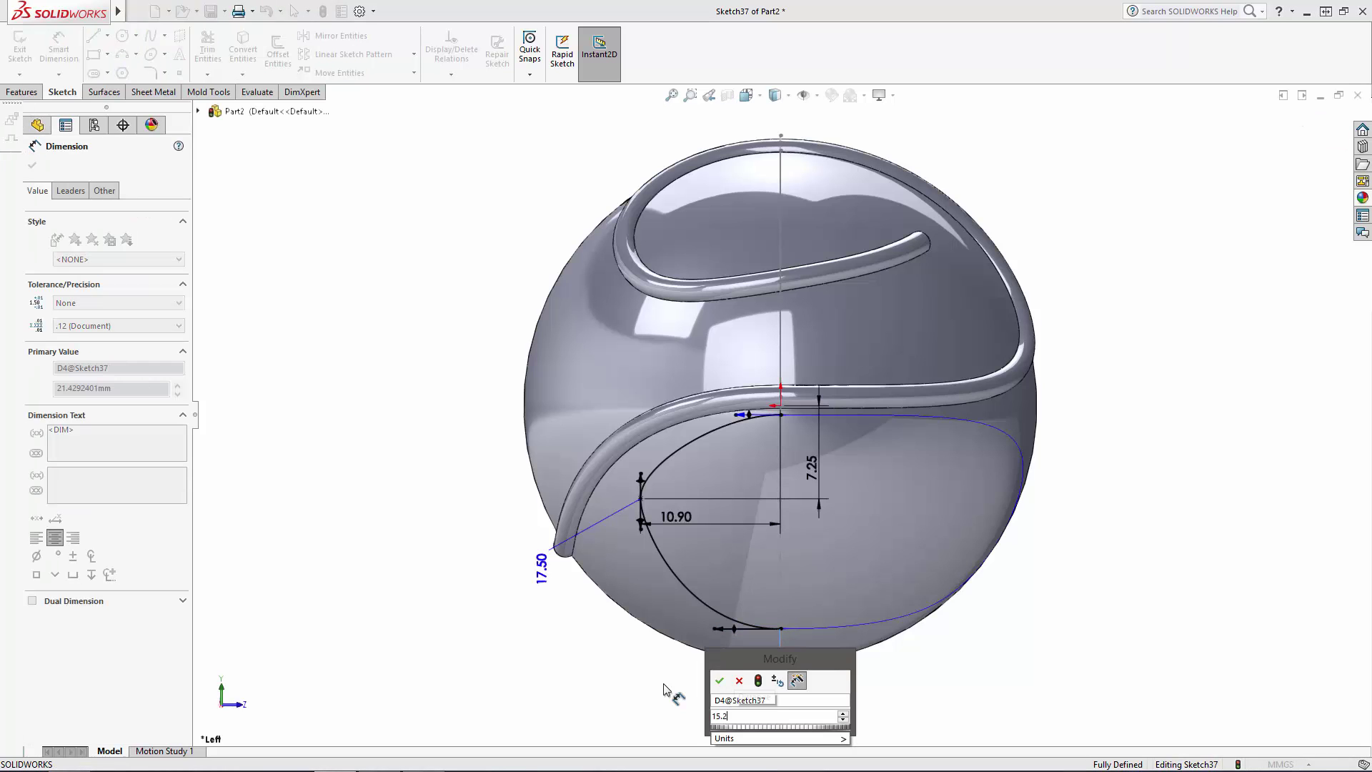
text(15.25)
key(Return)
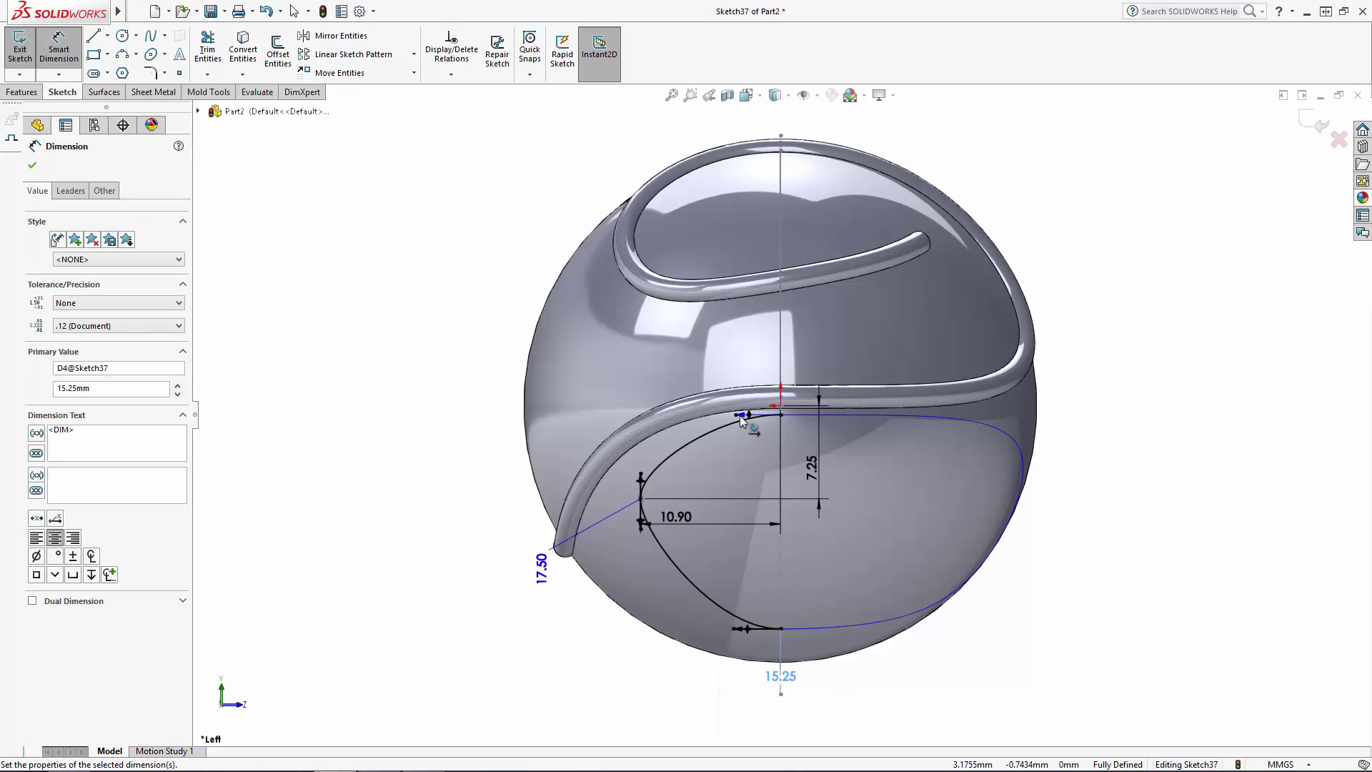
Step: Dimension the tangency handle at the spline's upper end to 26.6 mm
click(737, 415)
click(428, 352)
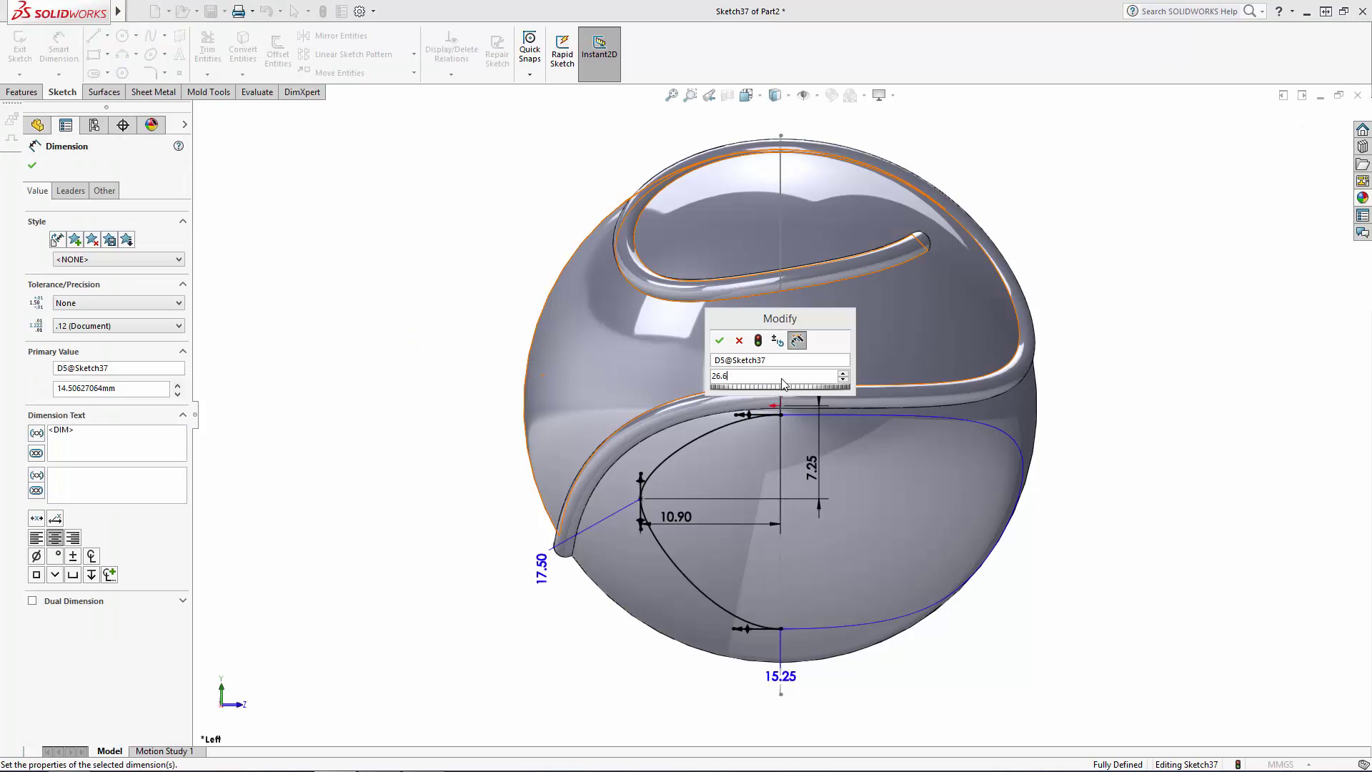
key(Return)
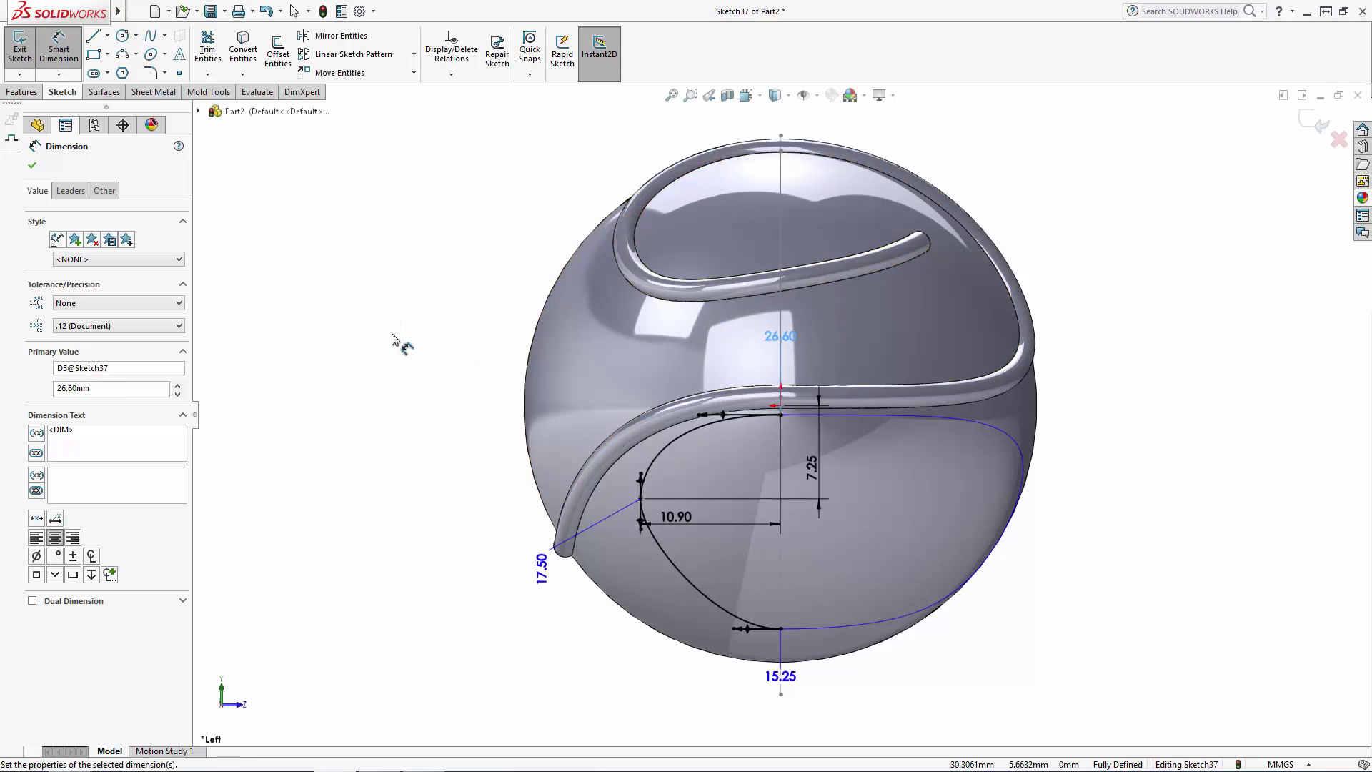
Step: Finish the sketch and project it onto the sphere's lower face so it closes the loop with the existing projected curve
click(1314, 124)
mouse_move(1171, 330)
middle_down()
mouse_move(1146, 294)
mouse_move(1126, 405)
middle_up()
click(729, 43)
click(761, 111)
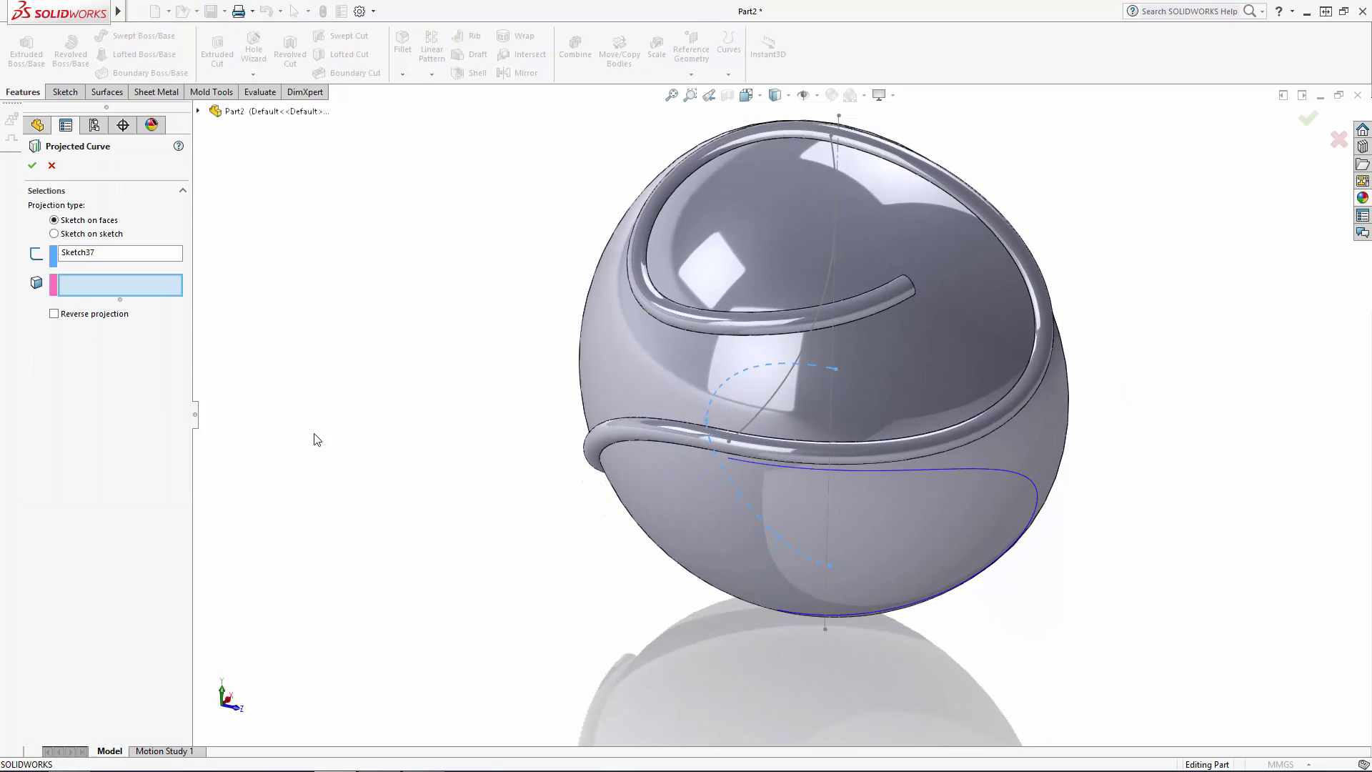
click(683, 524)
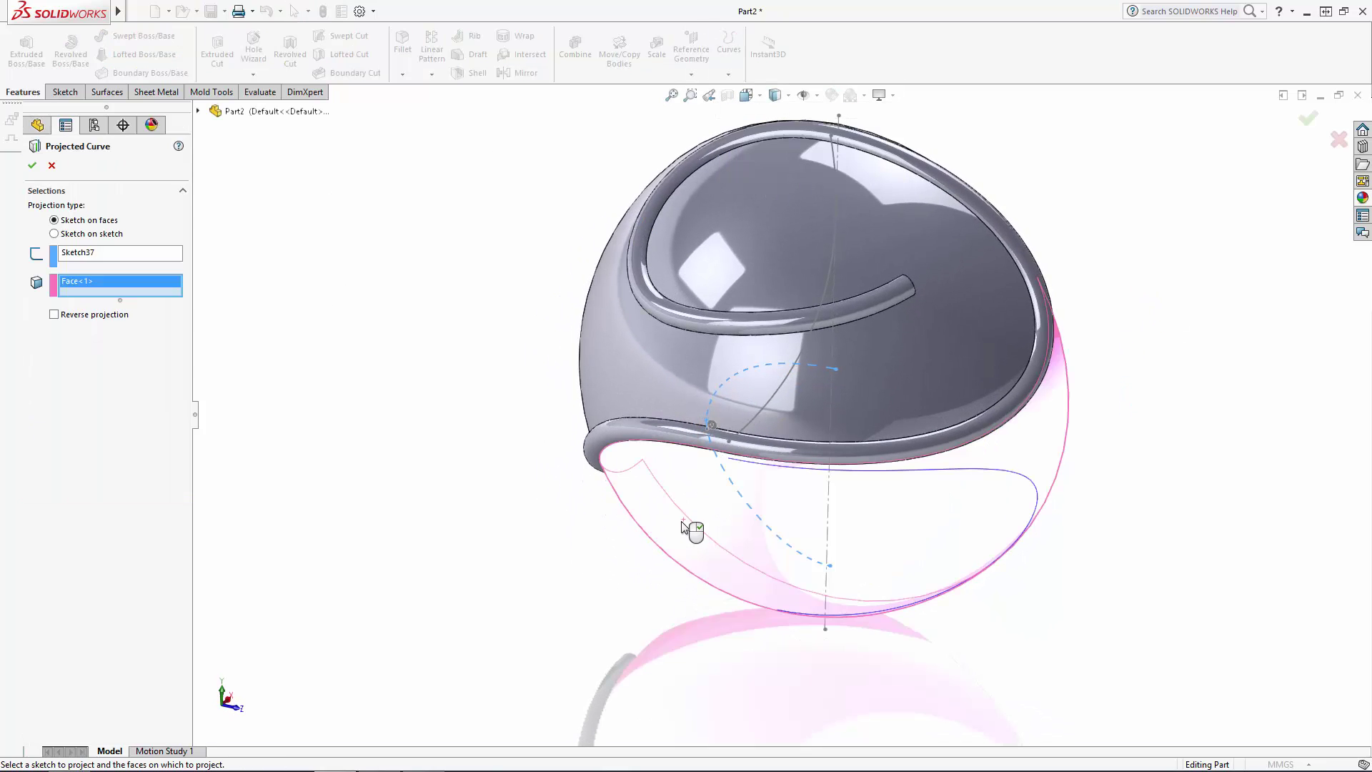
click(711, 424)
middle_drag(530, 481, 529, 357)
click(1308, 119)
Step: Sweep a circular profile of 1.8 mm diameter along Curve4, the first projected half of the lower loop
scroll(1232, 266, up, 4)
middle_drag(1095, 333, 821, 486)
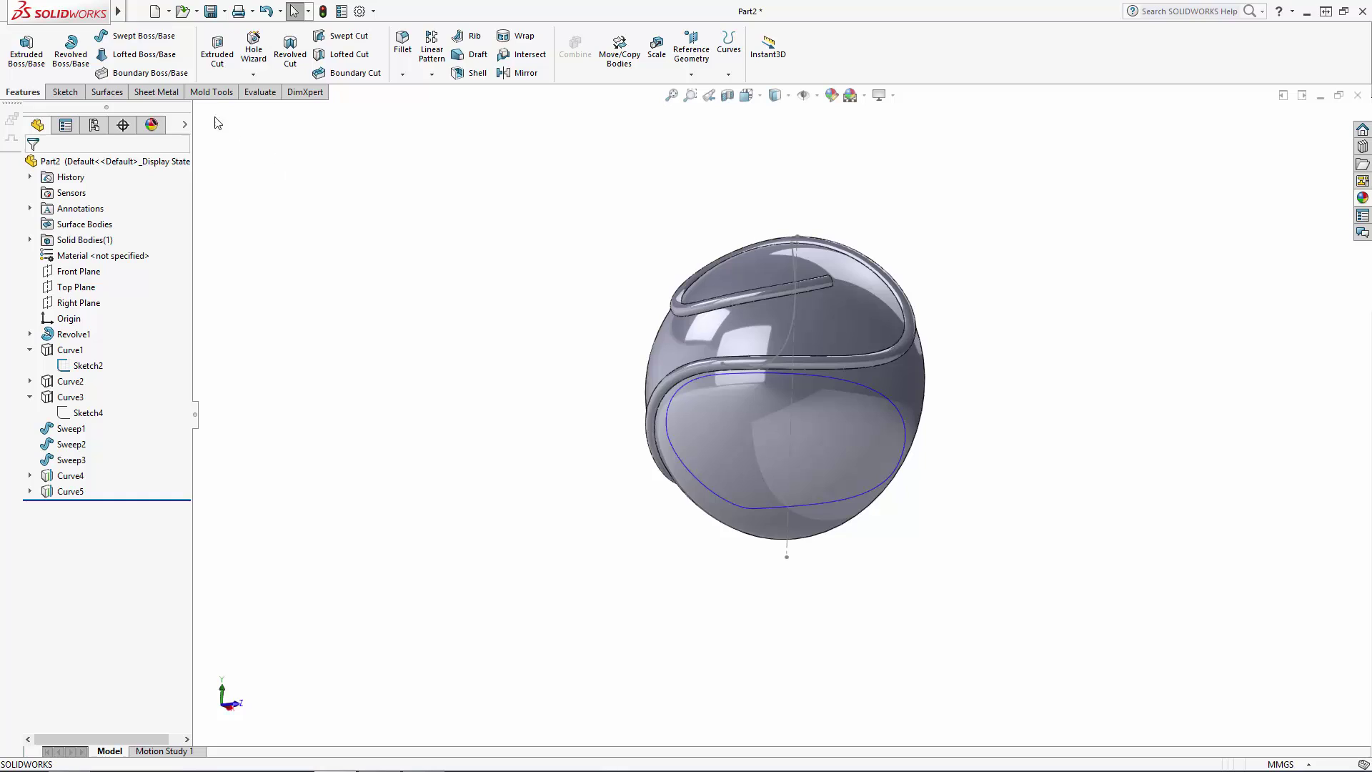
click(140, 36)
click(55, 218)
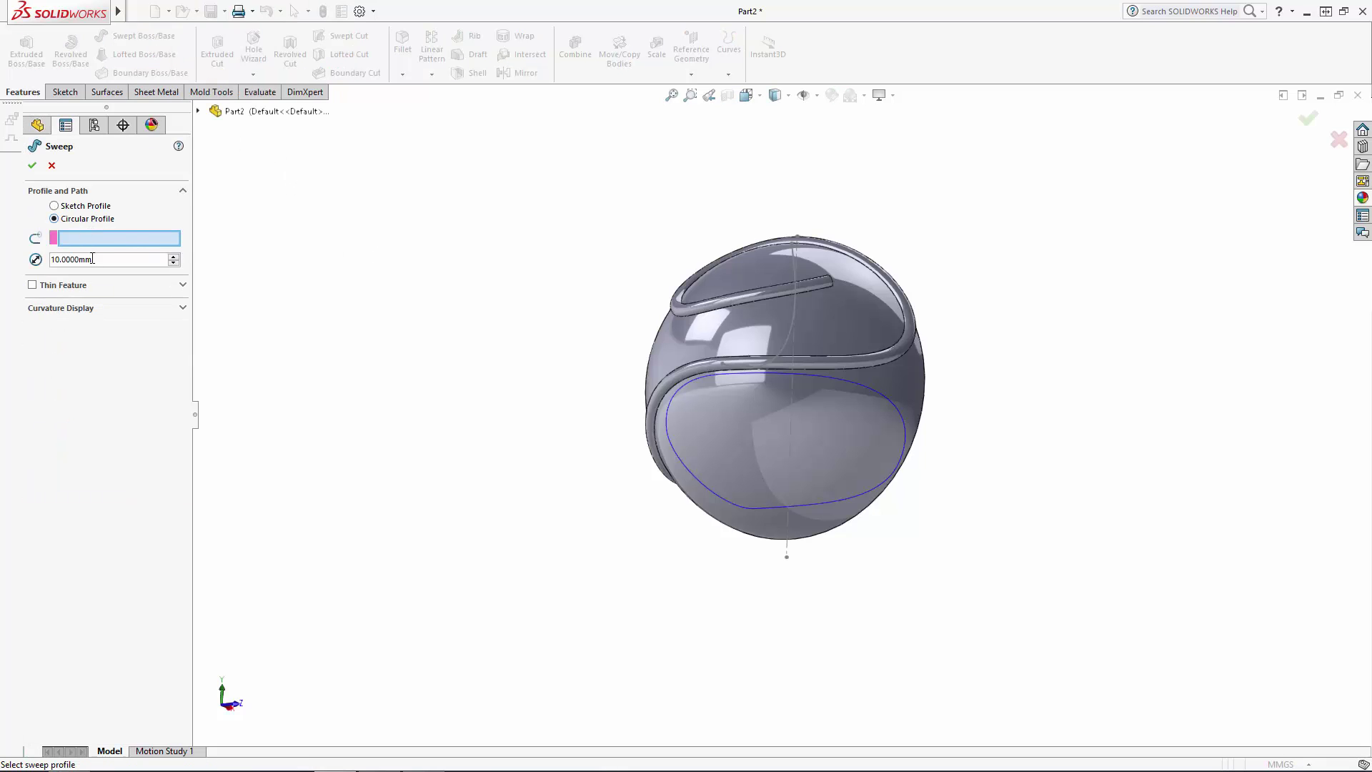
text(1.8)
key(Return)
click(132, 243)
click(865, 391)
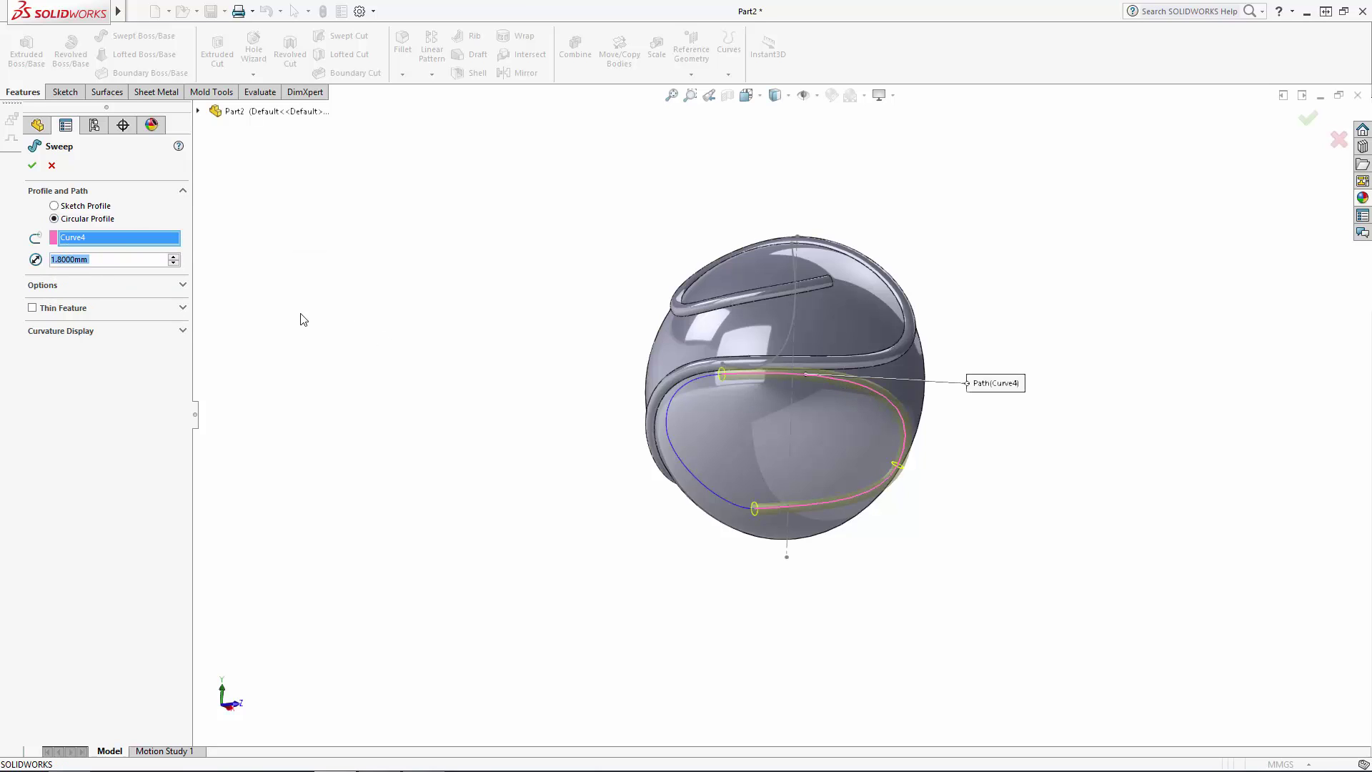
click(33, 167)
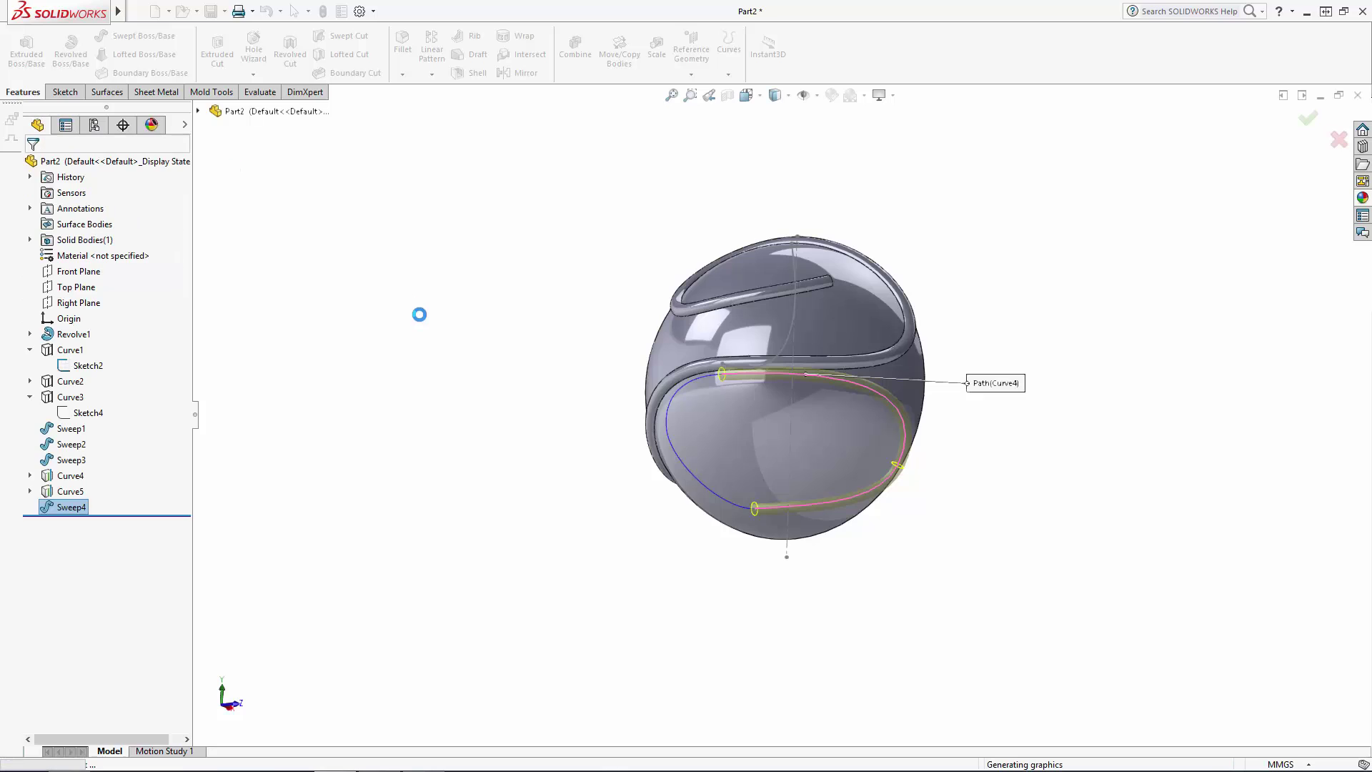
Step: Sweep another 1.8 mm circular profile along Curve5 to complete the lower loop
key(Return)
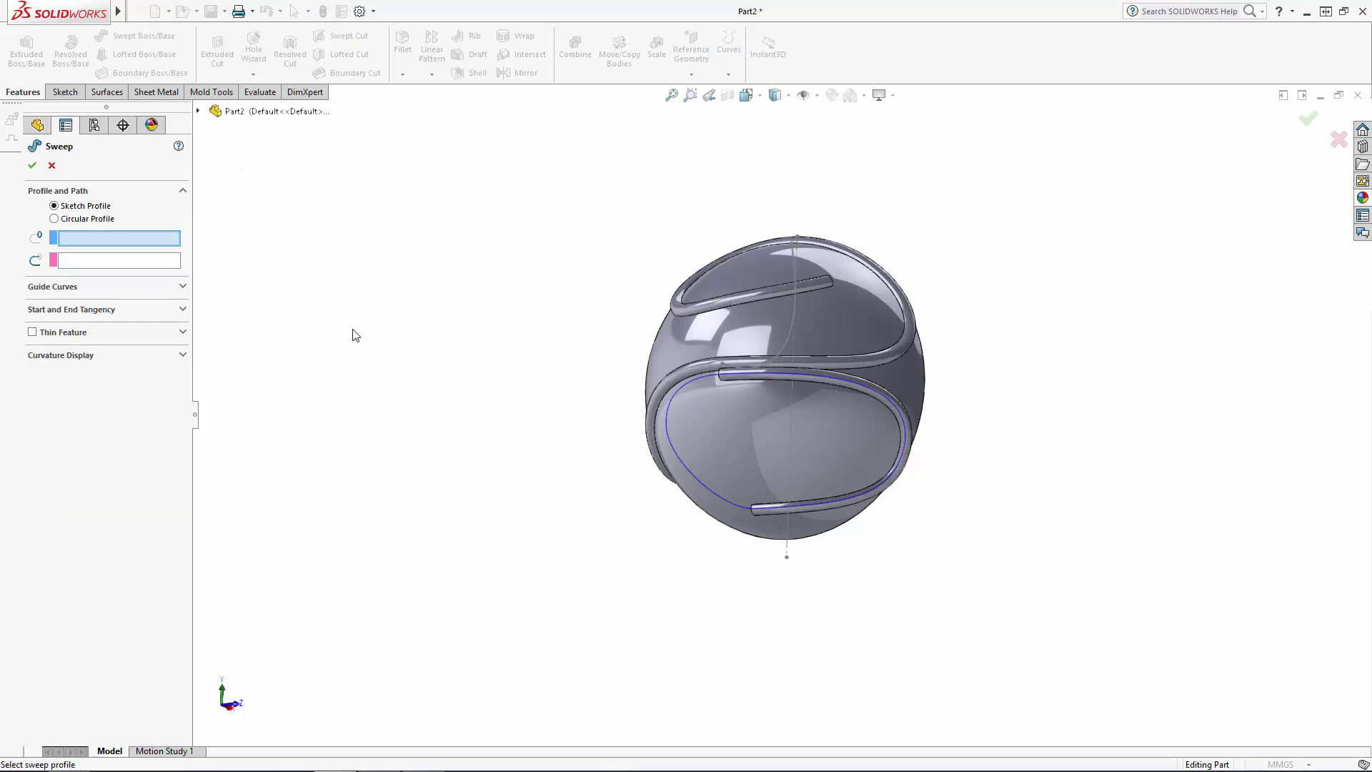
click(55, 219)
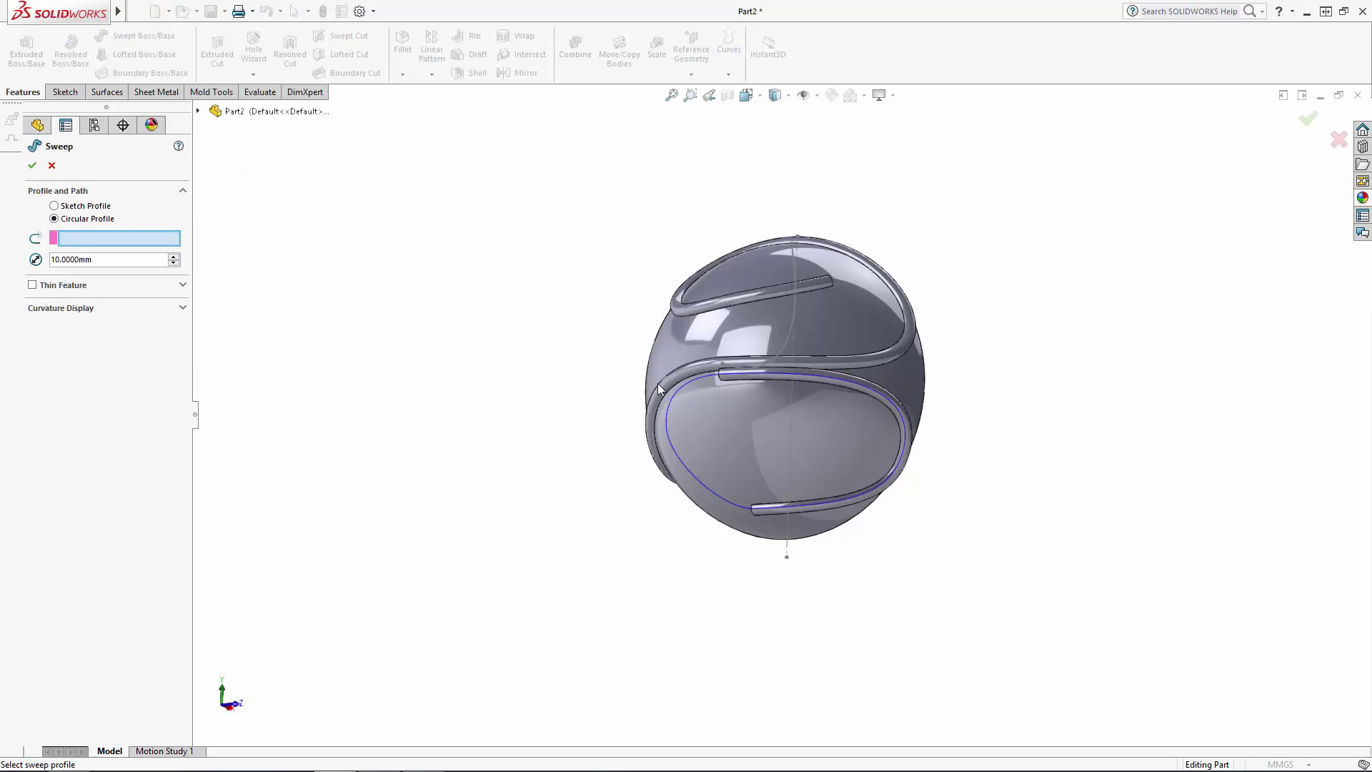
double_click(136, 261)
text(1)
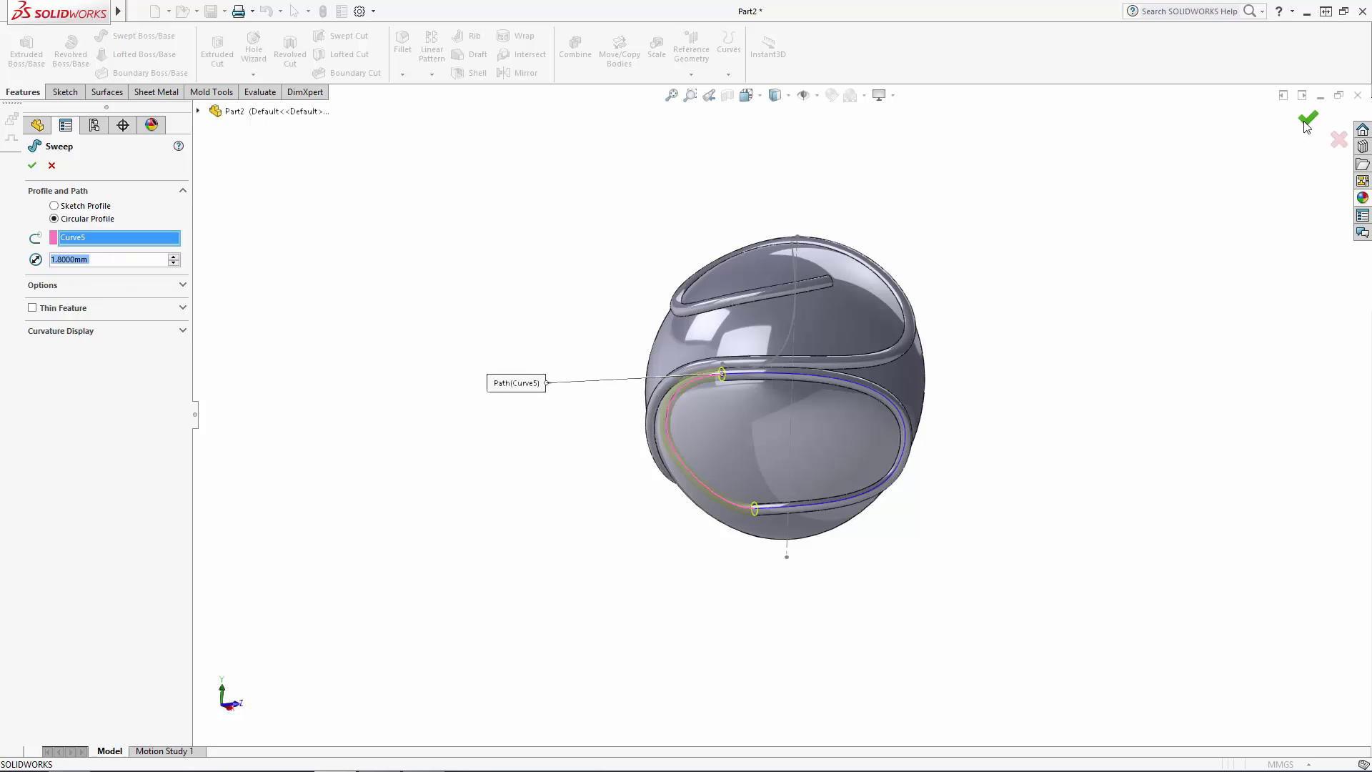
key(Return)
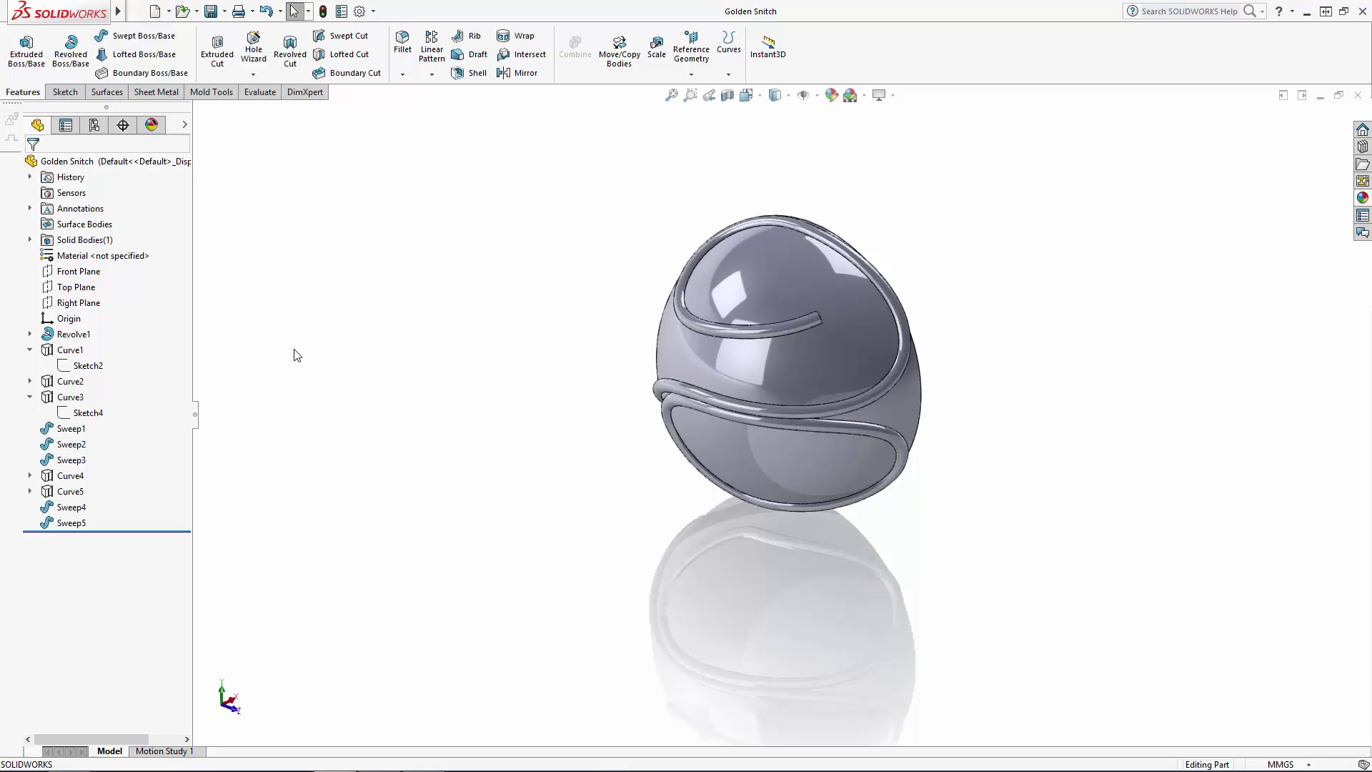
Step: Show Sketch2 and create a reference plane coincident with its vertical line, at 330° to the Right Plane
click(87, 366)
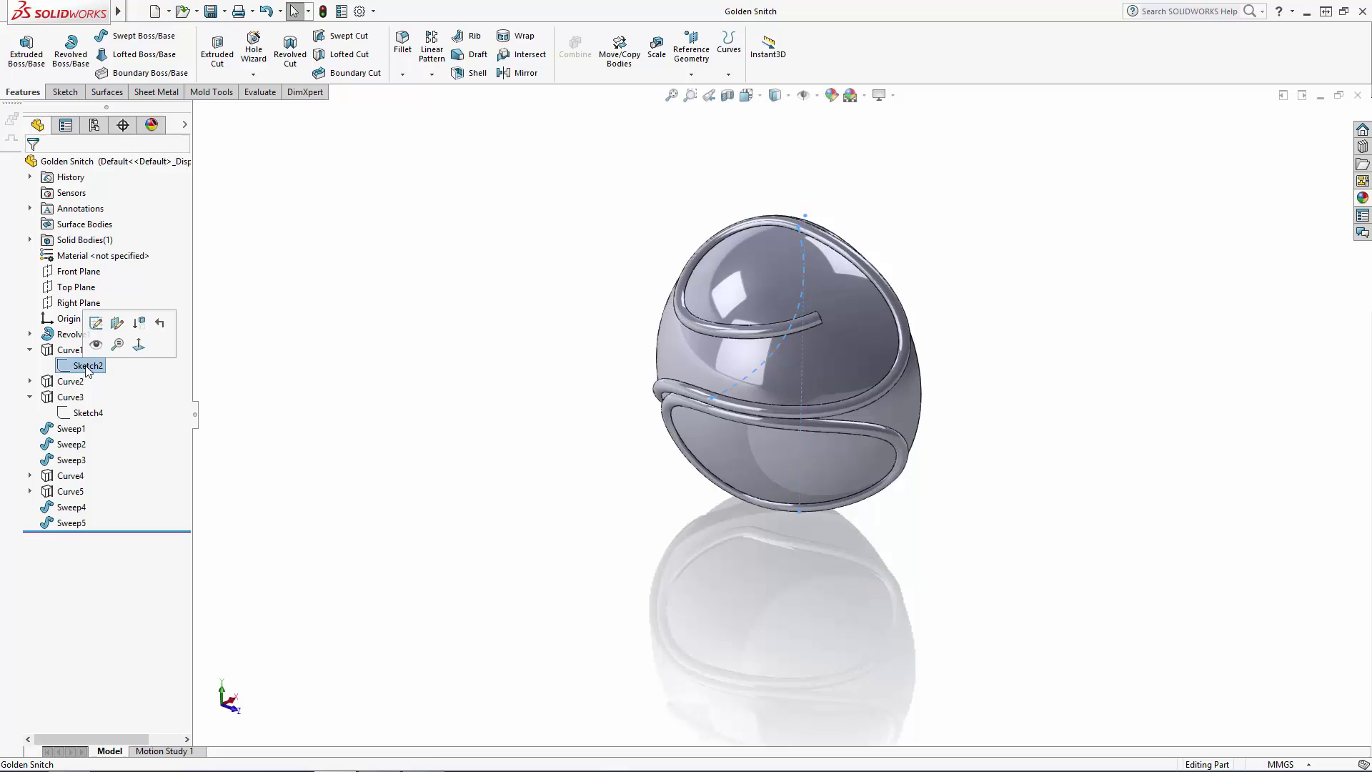
click(112, 345)
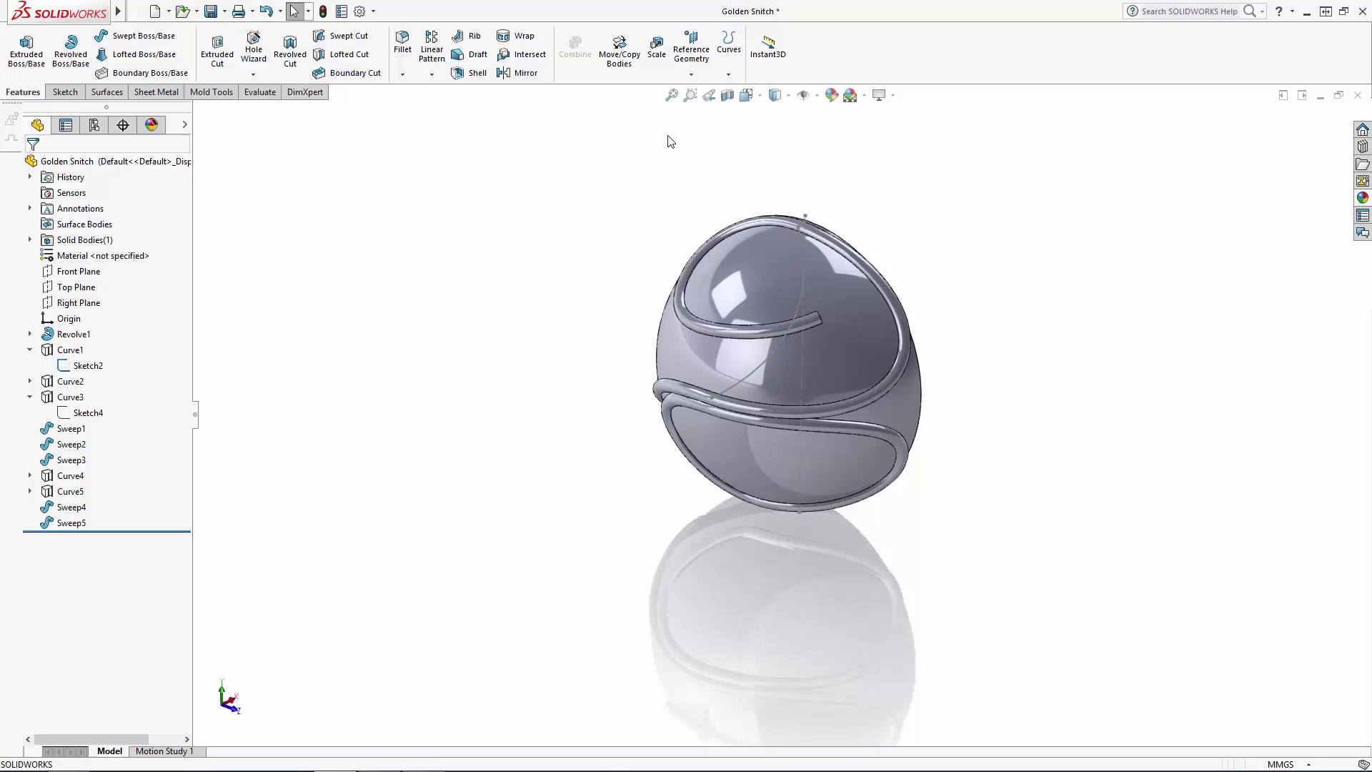
click(691, 58)
click(699, 93)
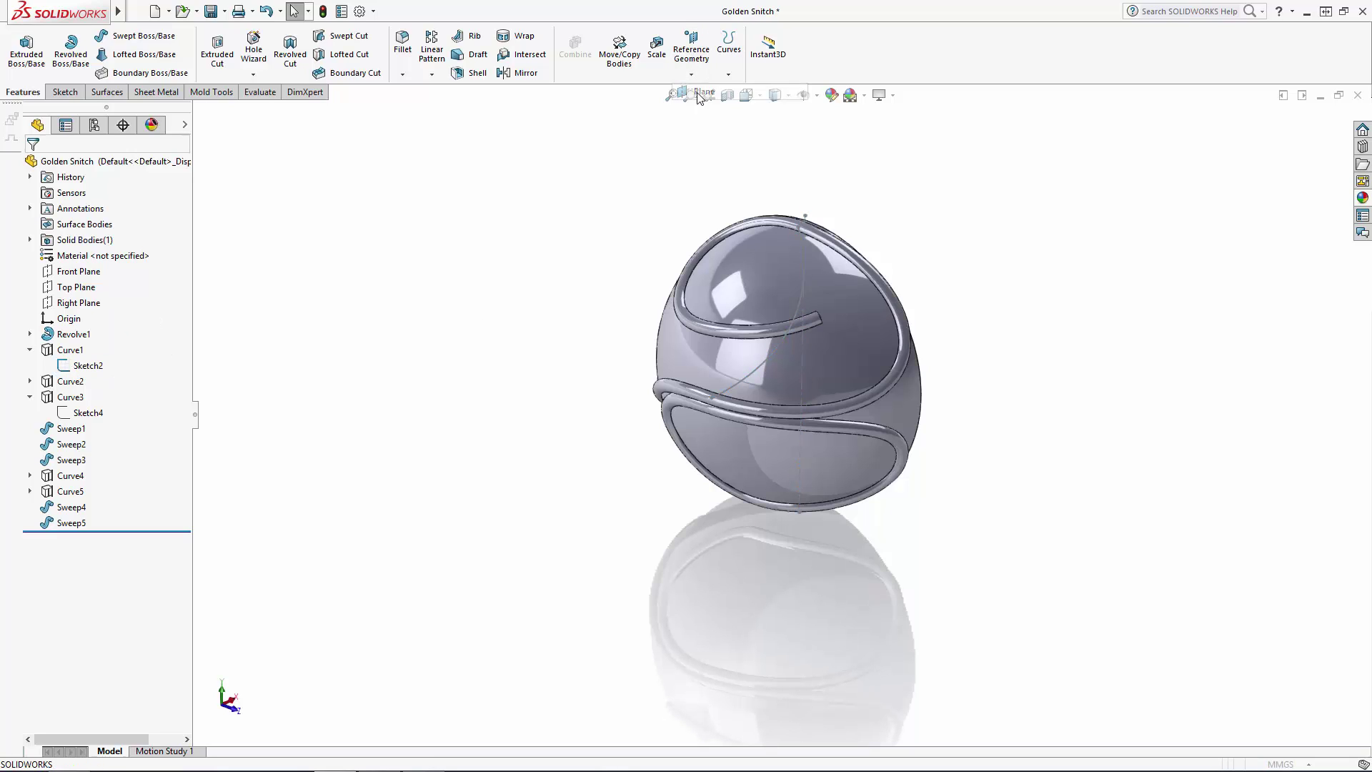
click(802, 357)
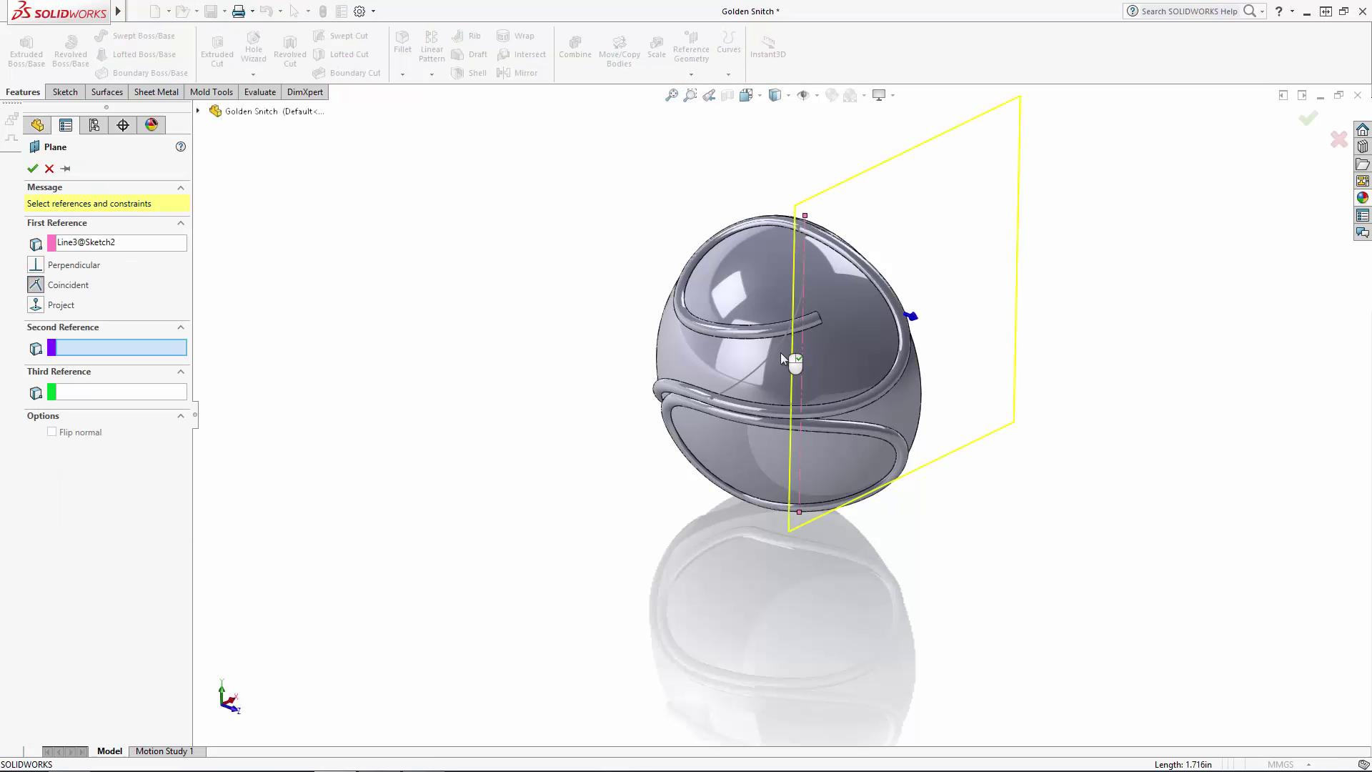
click(198, 111)
click(263, 253)
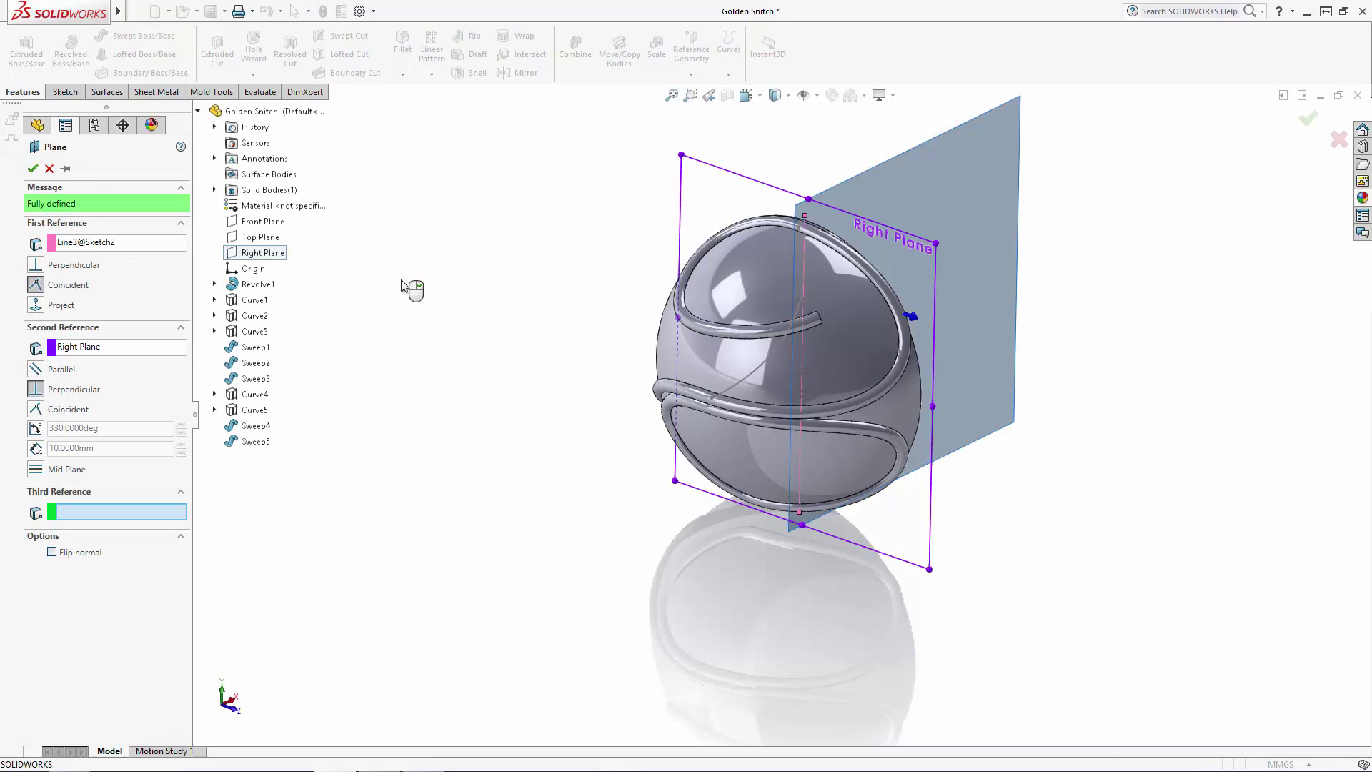
click(36, 428)
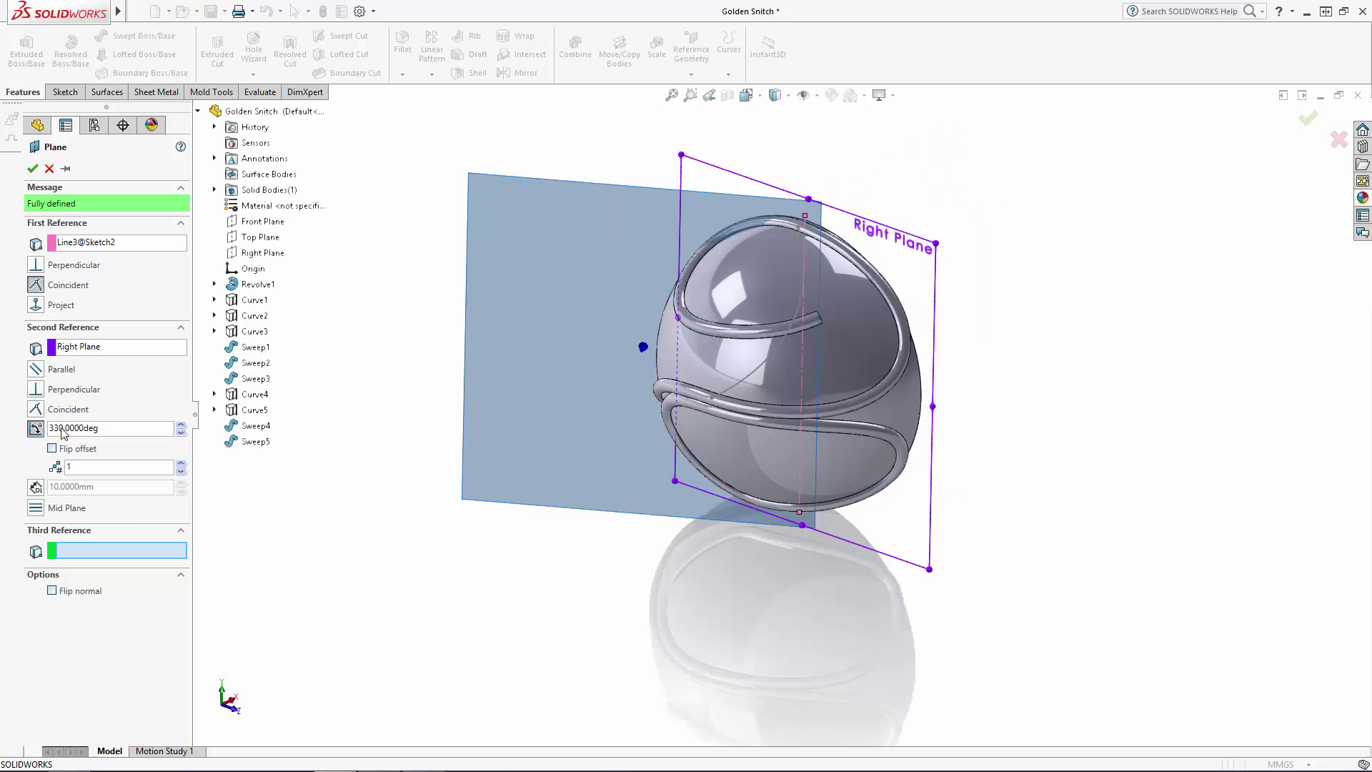
middle_drag(543, 397, 565, 357)
click(130, 426)
click(32, 169)
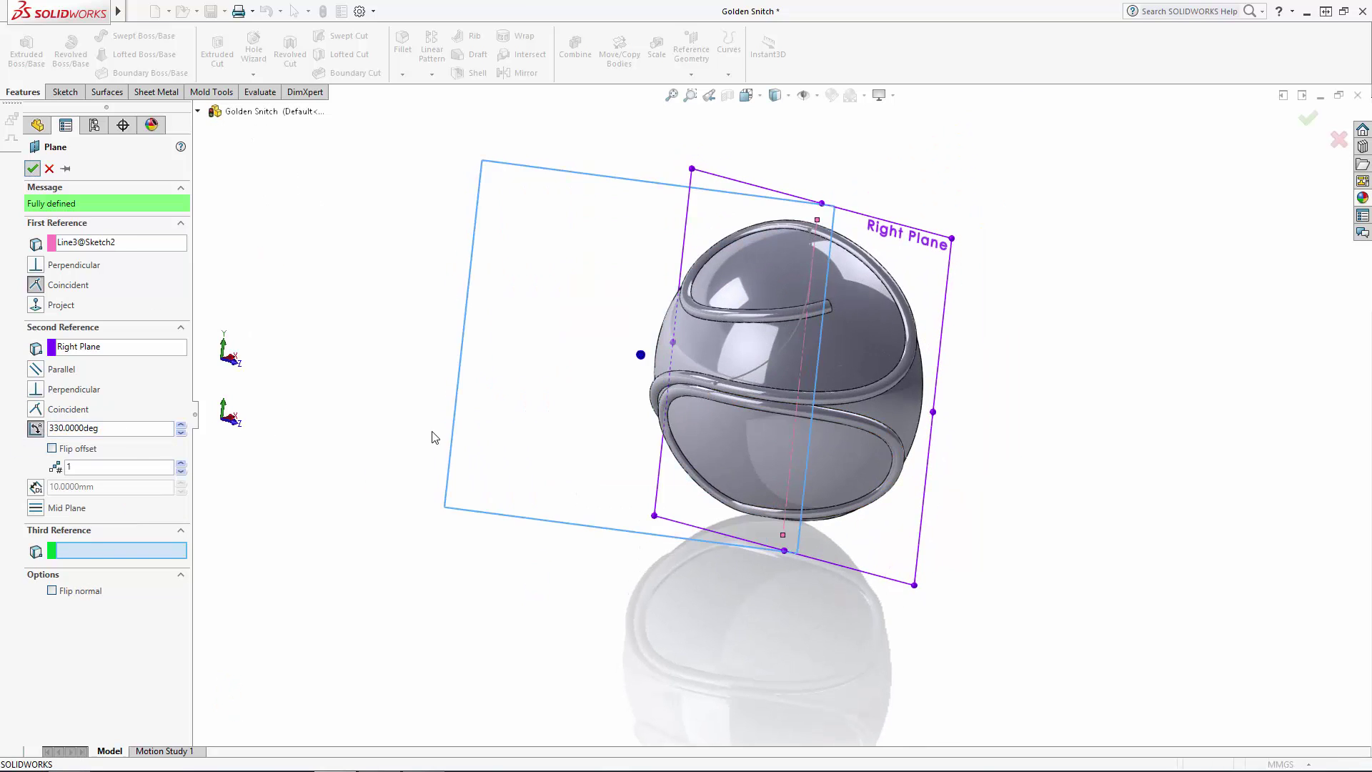
click(606, 587)
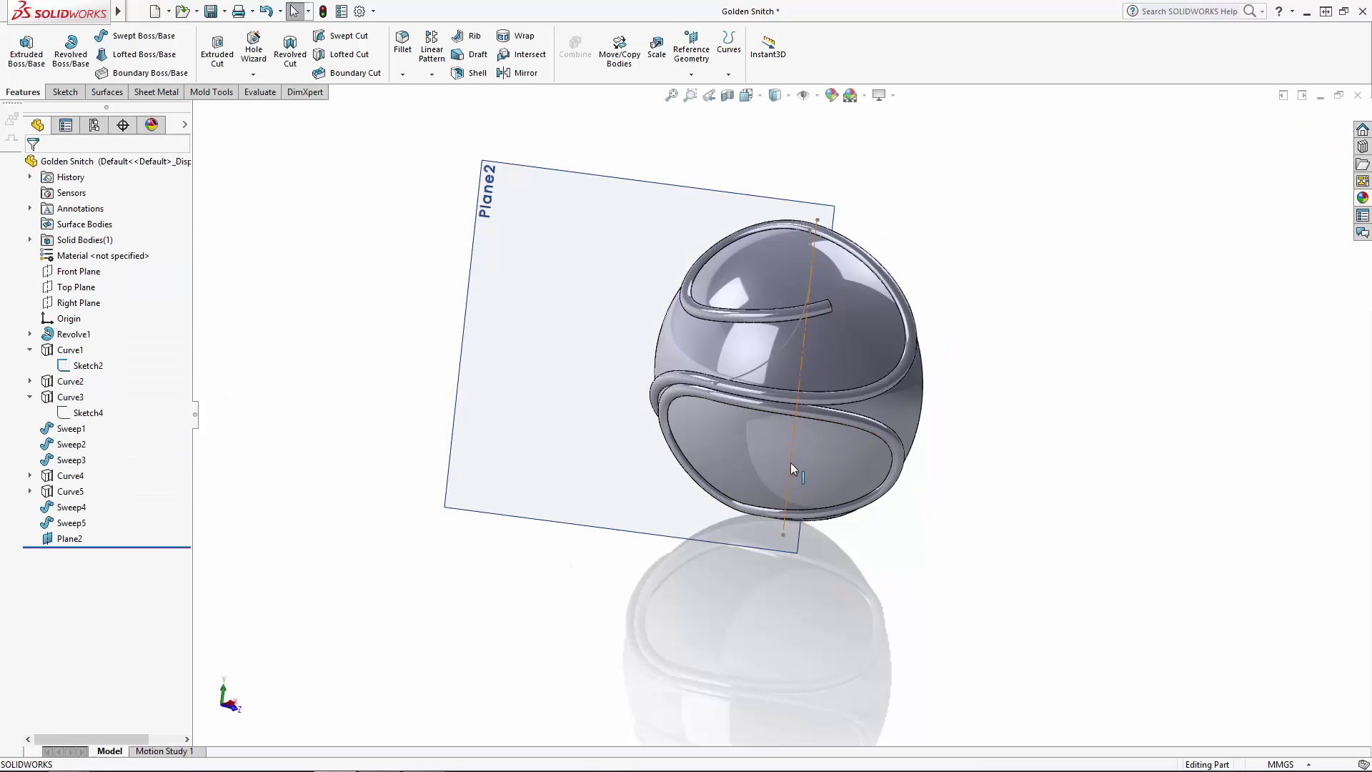
Step: Hide Sketch2 and show the projected curves Curve4 and Curve5
click(790, 469)
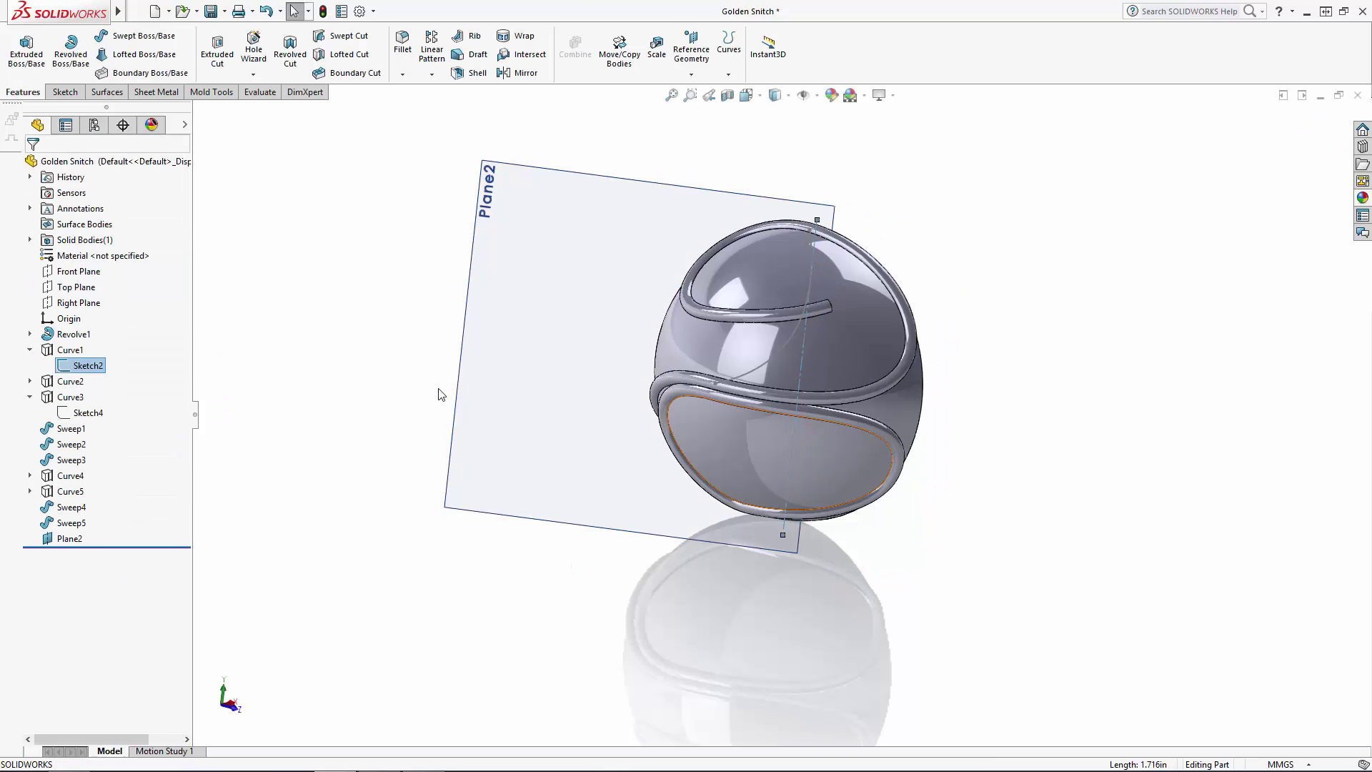
click(498, 606)
click(64, 478)
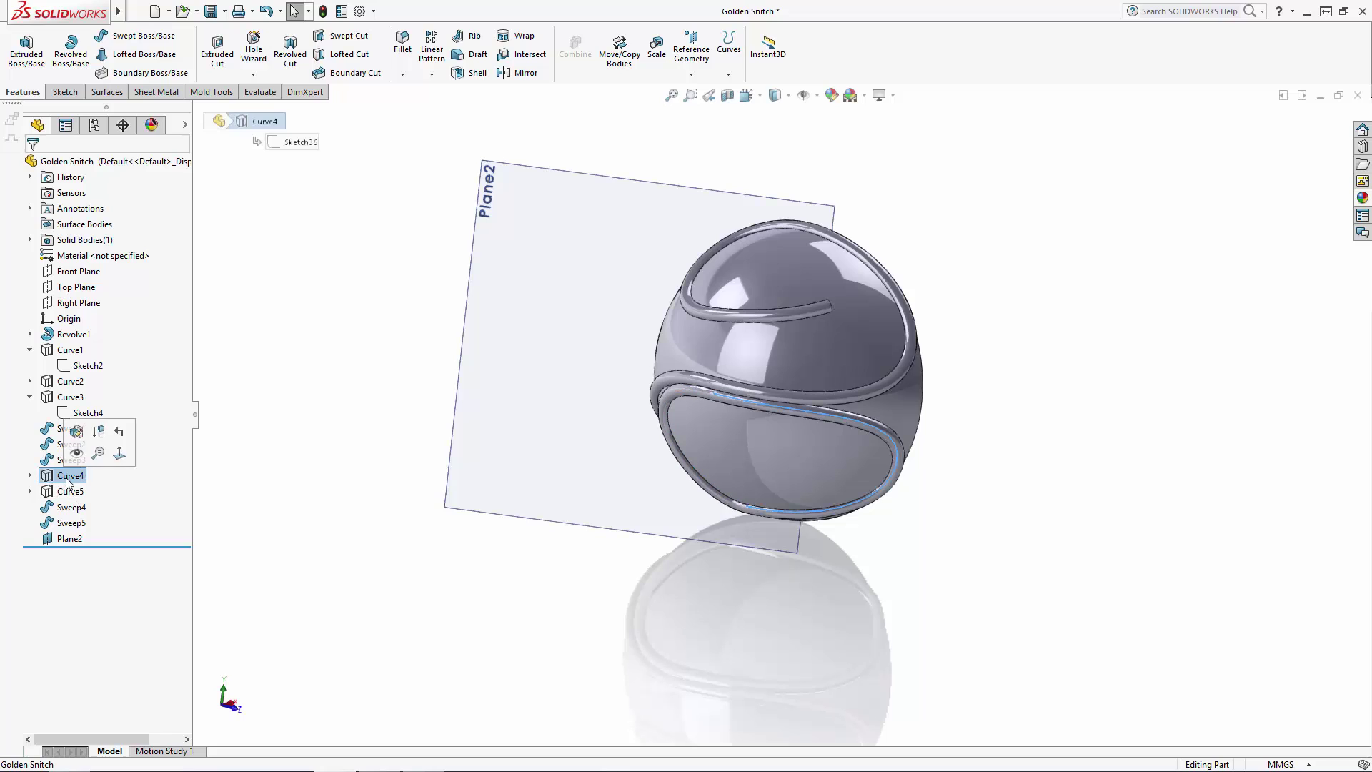
ctrl+click(67, 489)
click(80, 463)
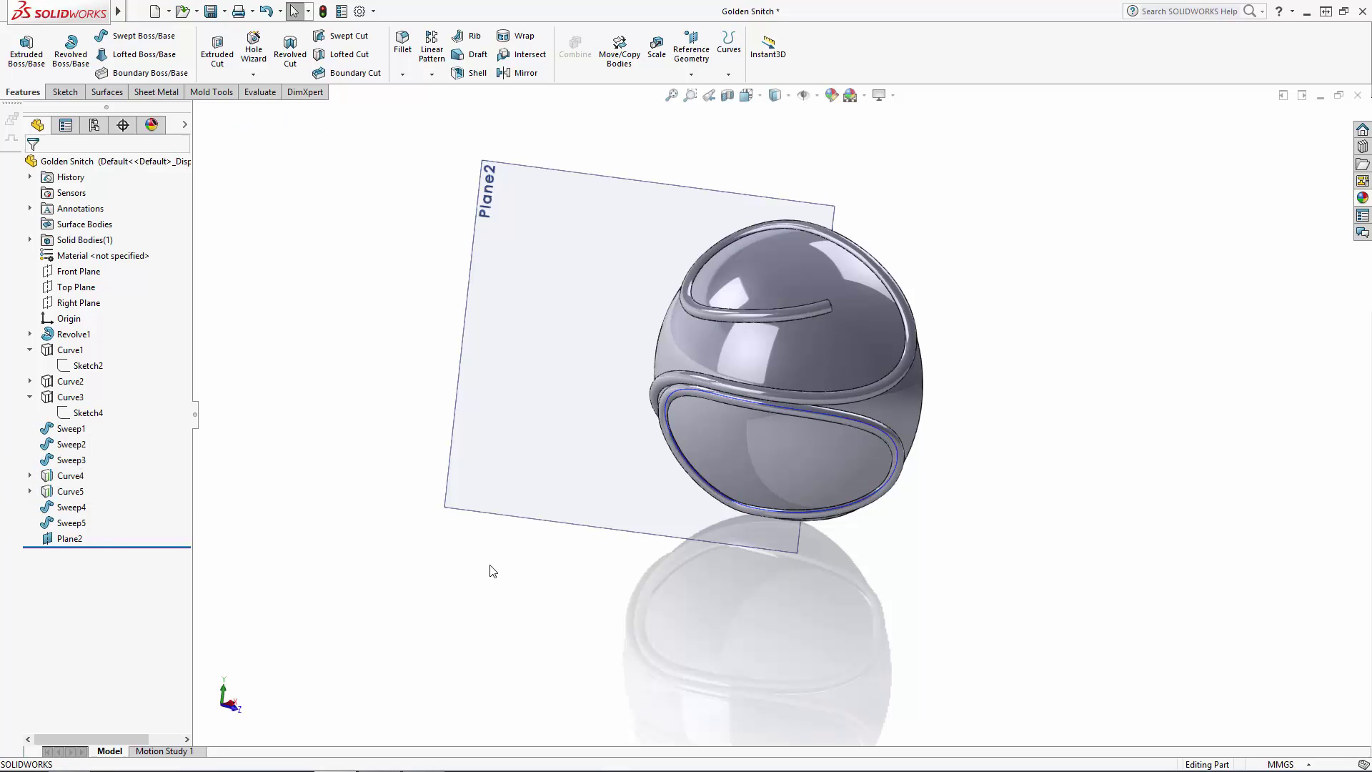
Step: On Plane2, sketch two end-to-end horizontal construction lines spanning the lower loop between its projected curves, the first about 8 mm long
click(531, 454)
click(595, 411)
click(749, 96)
click(830, 175)
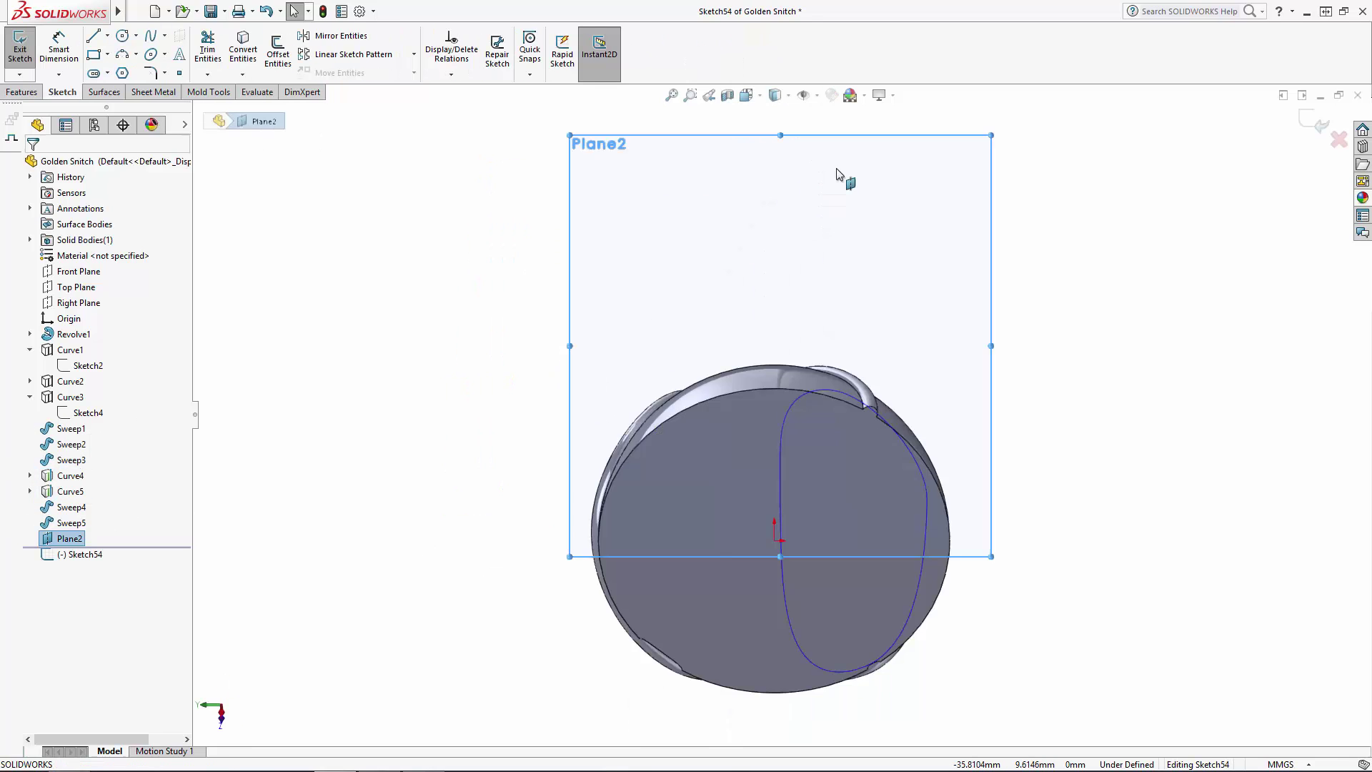
click(775, 95)
click(839, 172)
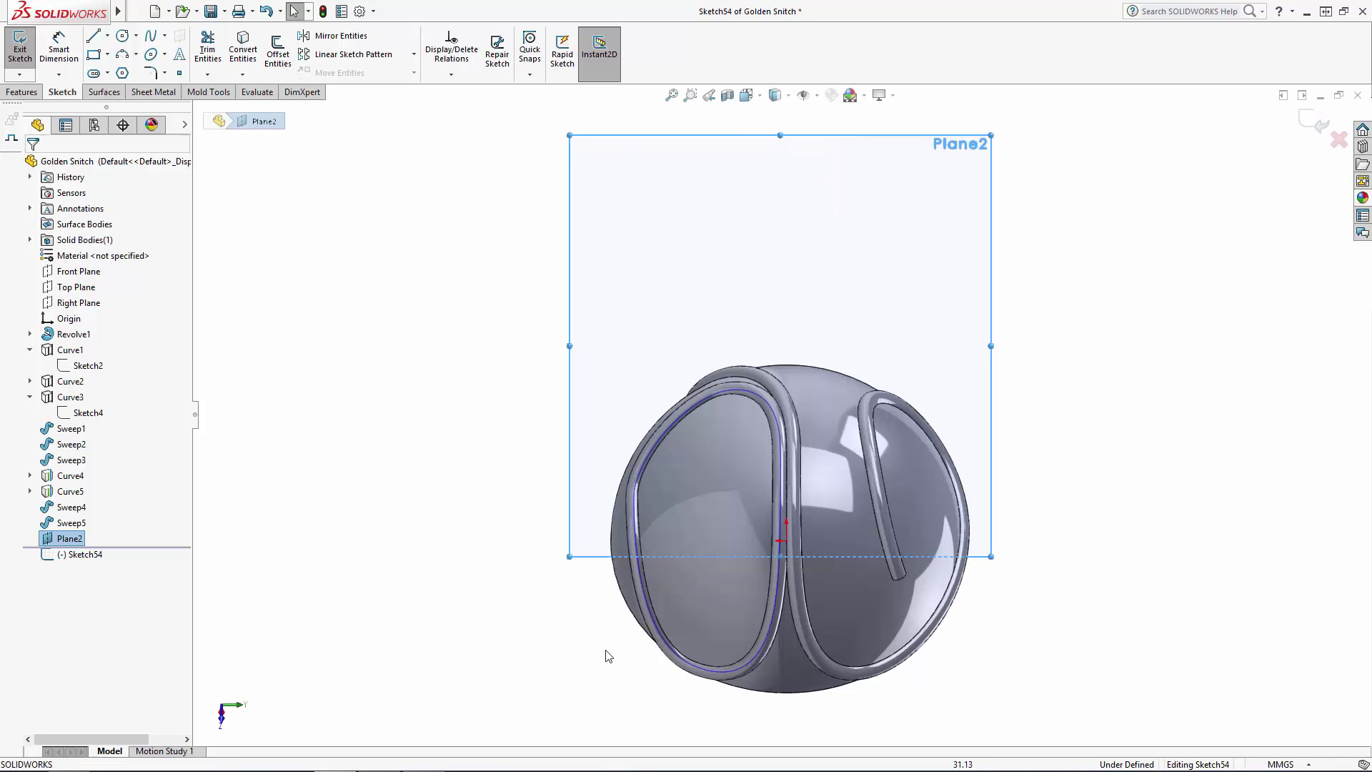
scroll(736, 529, down, 5)
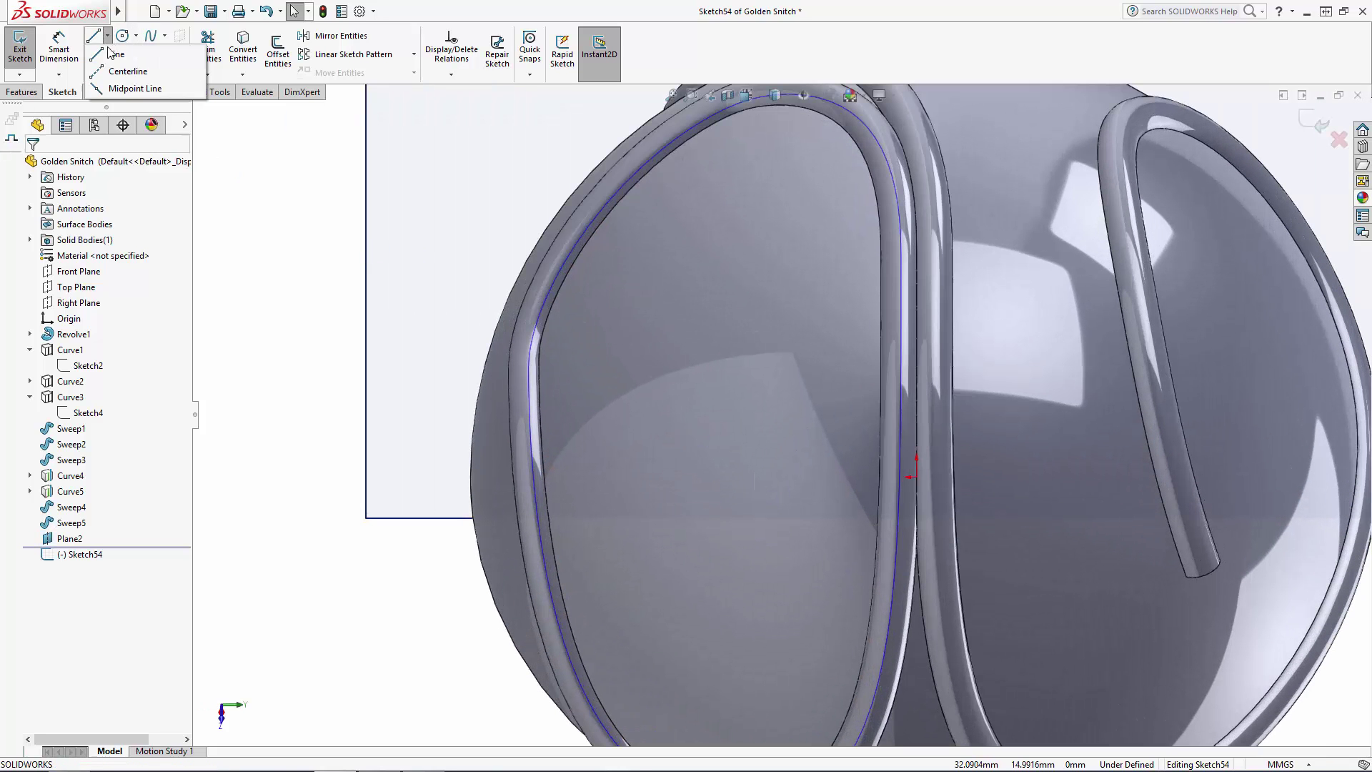
key(l)
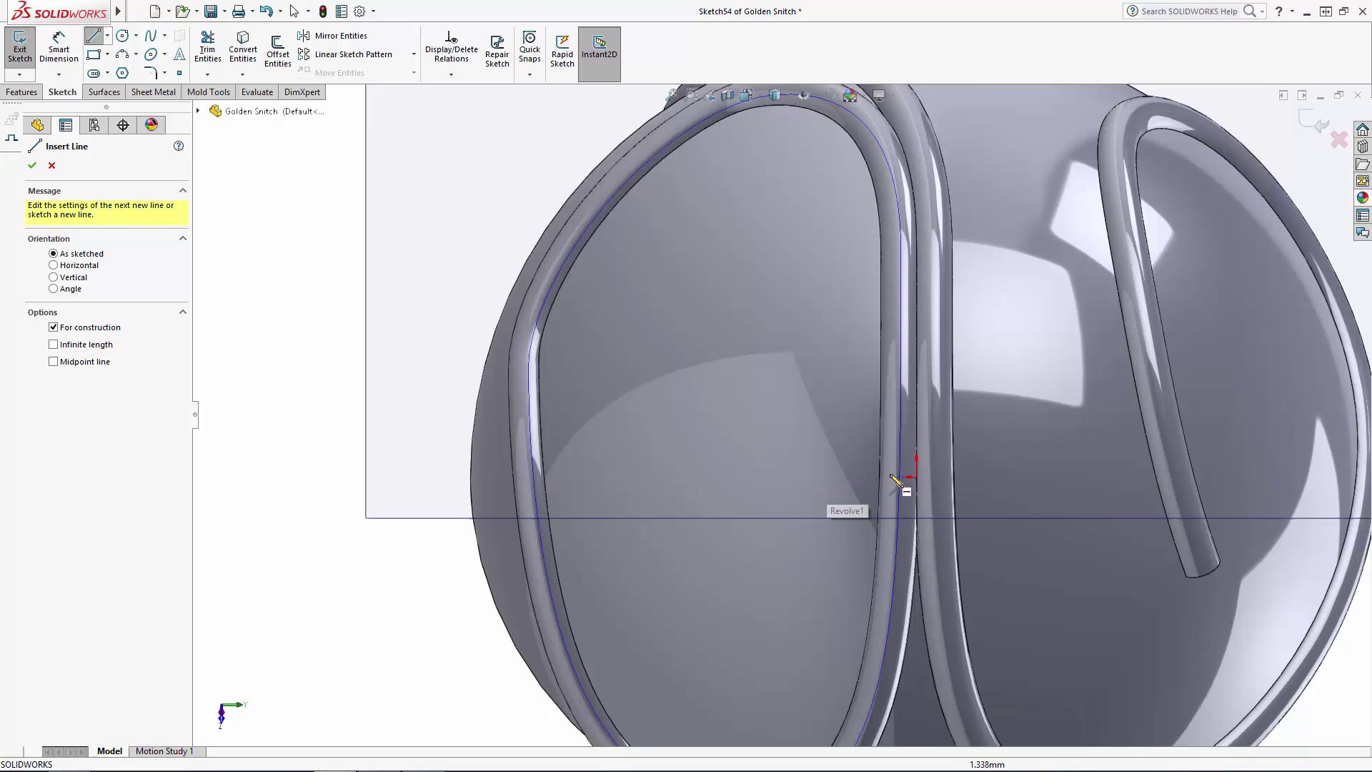
click(913, 477)
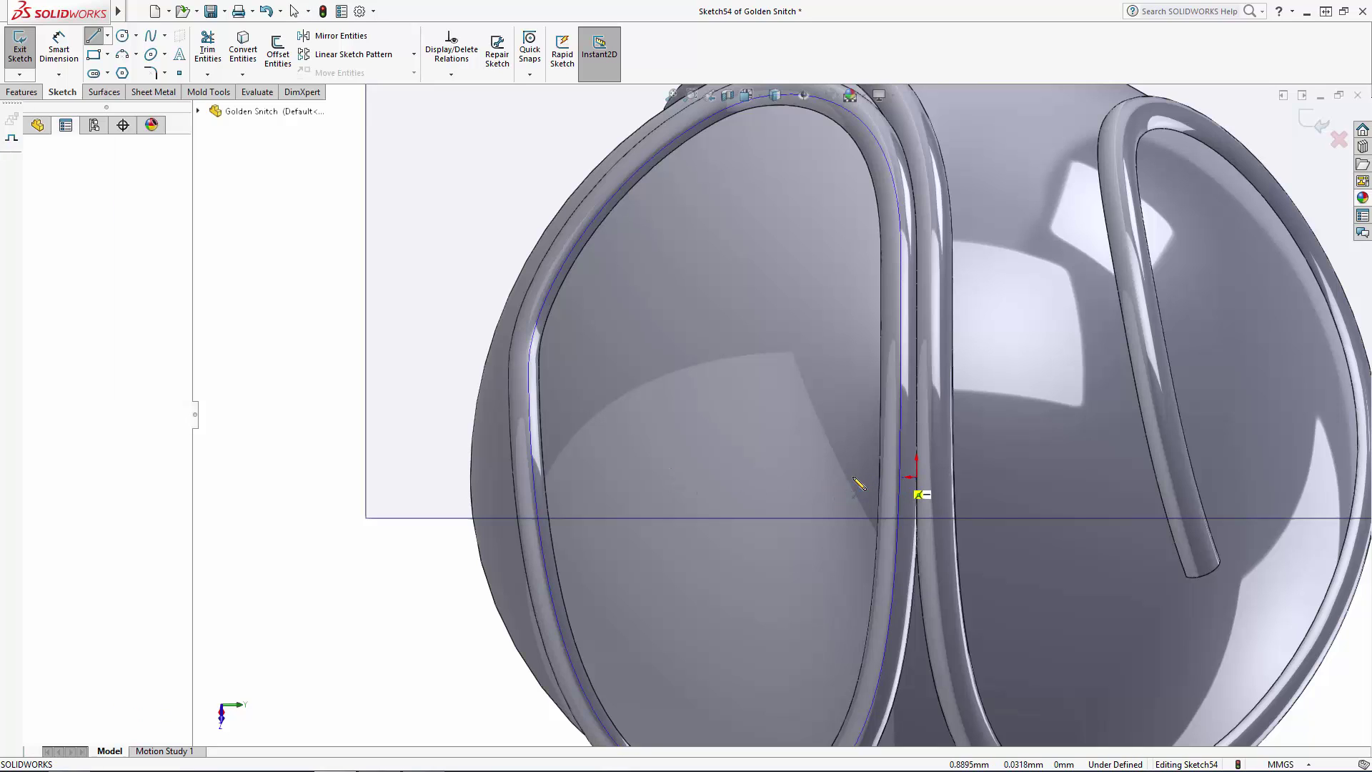
click(720, 476)
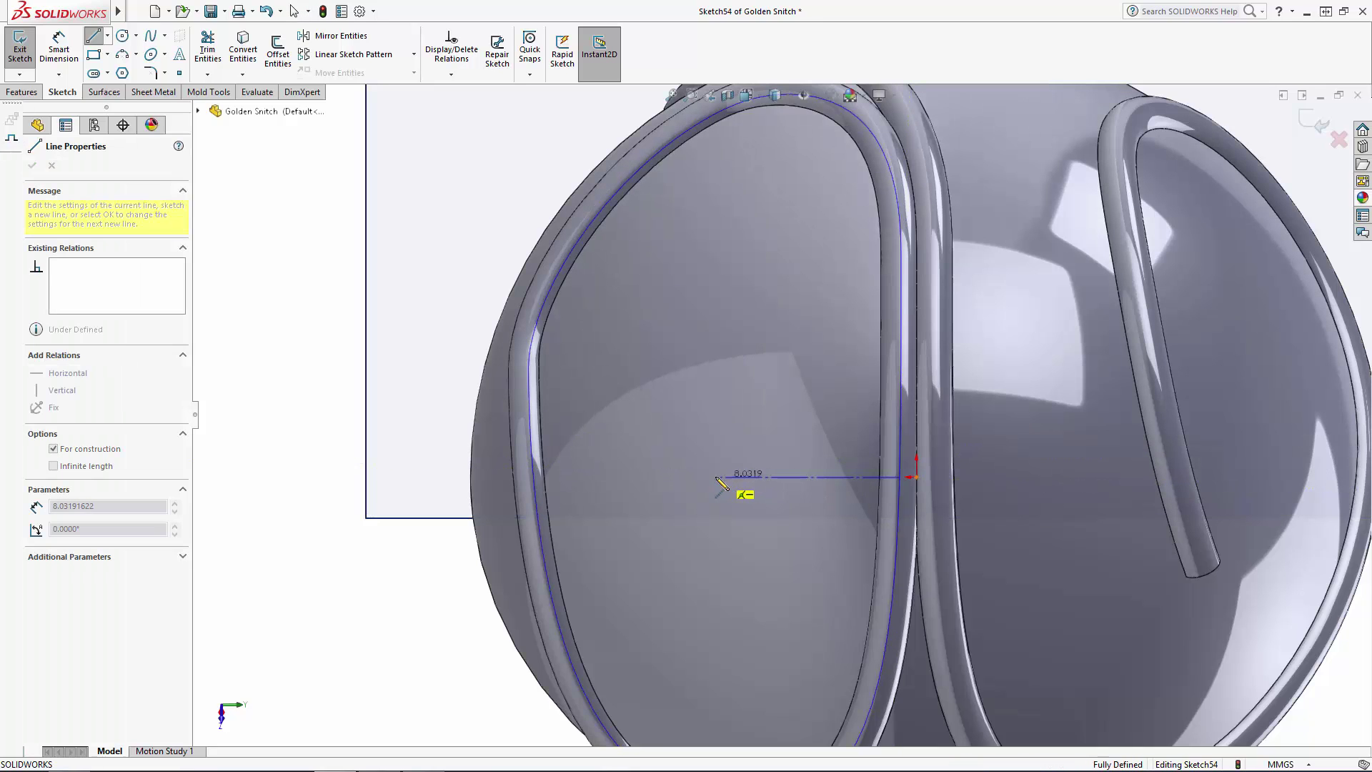
click(536, 477)
key(Escape)
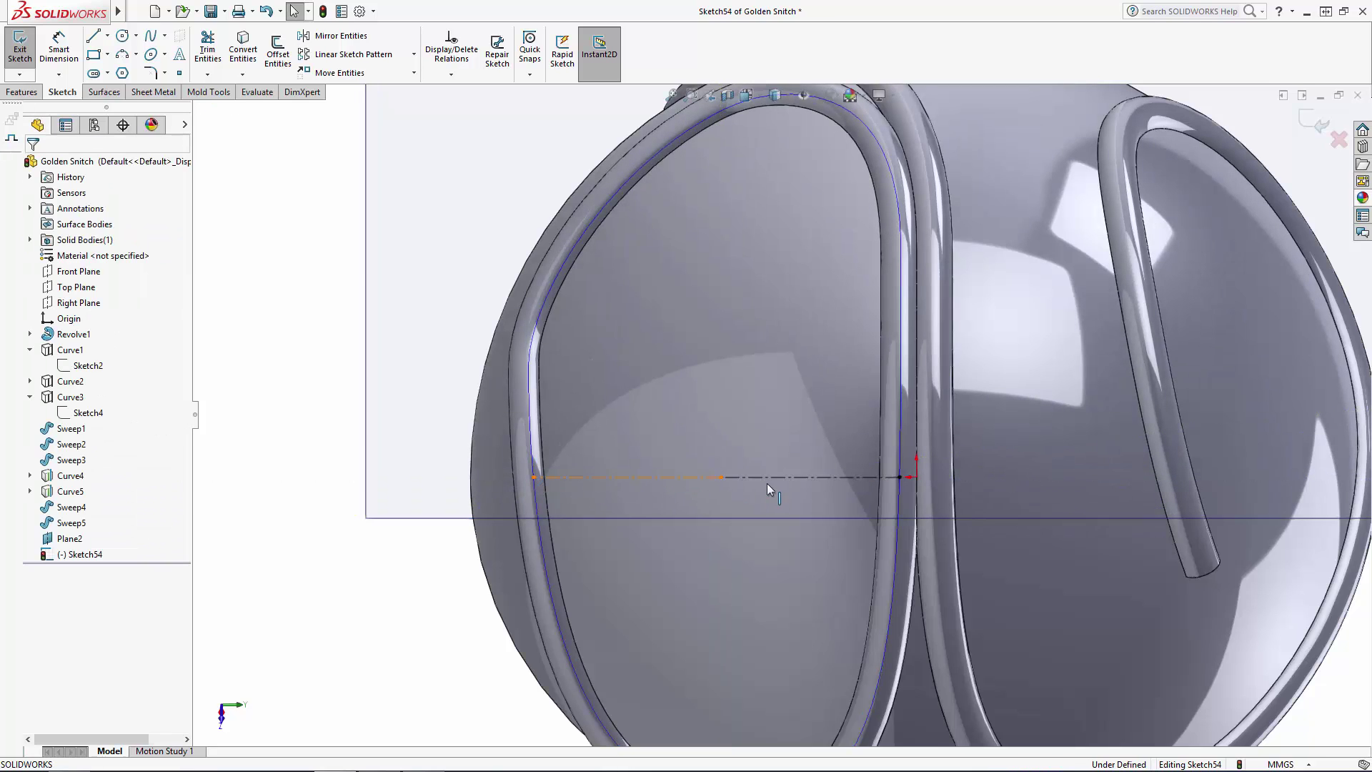
Step: Make the two horizontal construction lines in the lower loop equal in length
ctrl+click(764, 474)
click(38, 483)
click(296, 496)
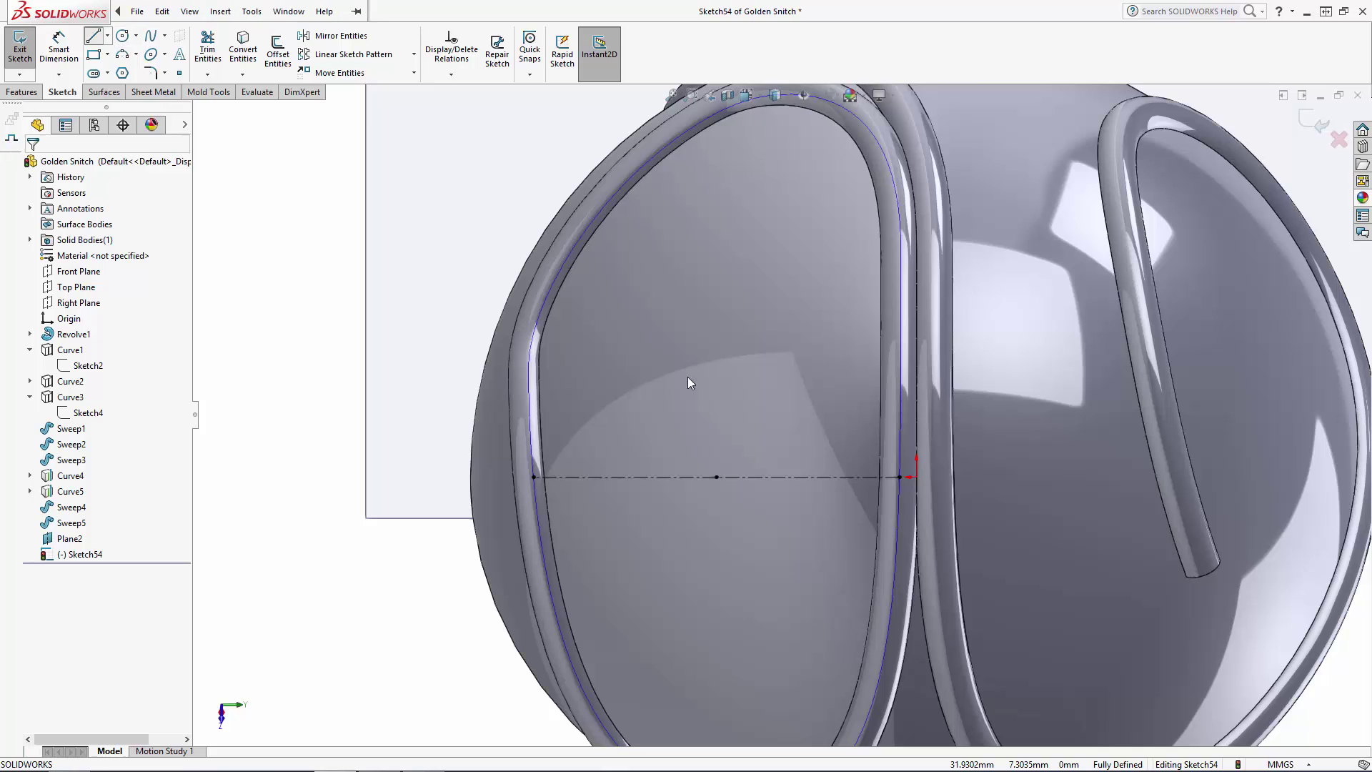
Step: Sketch a vertical line through the shared endpoint of the construction lines, spanning the loop between its curves, and finish the sketch
key(l)
scroll(726, 164, up, 1)
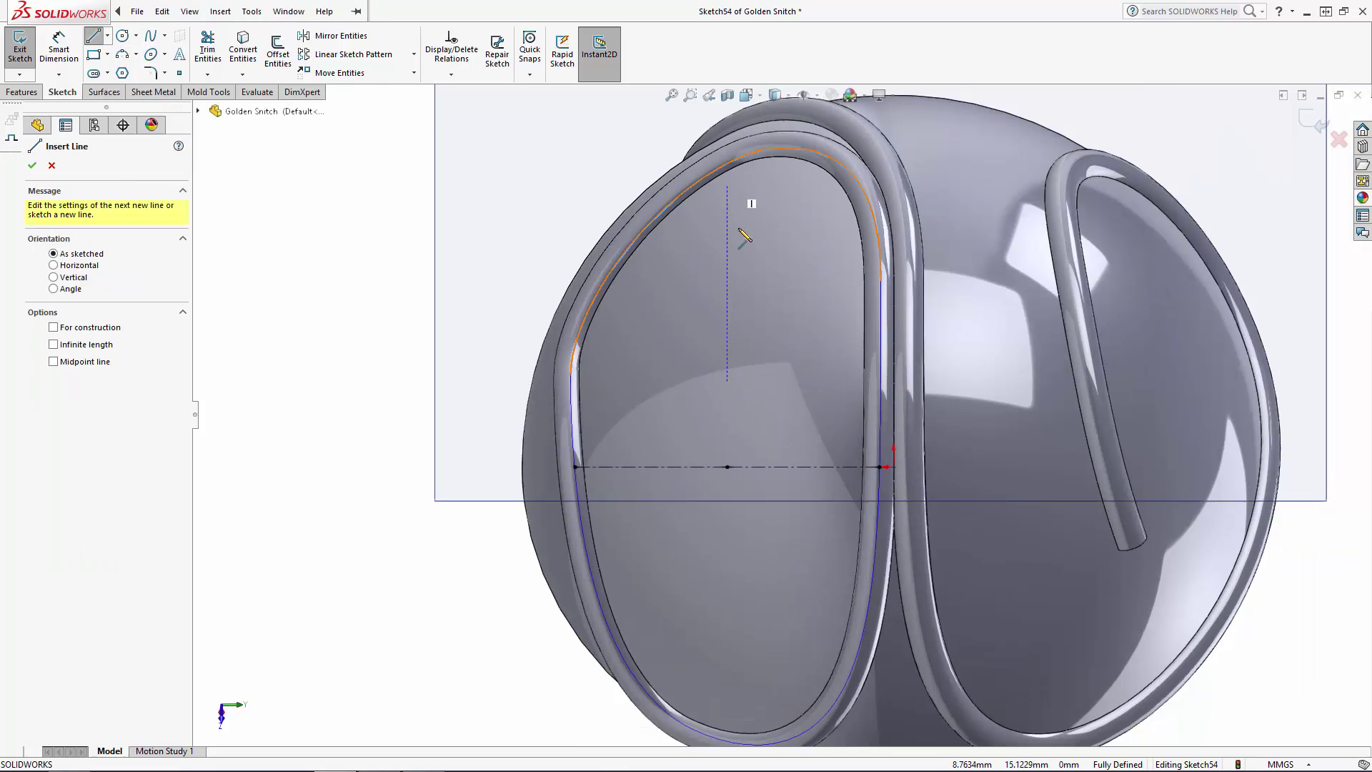
click(726, 166)
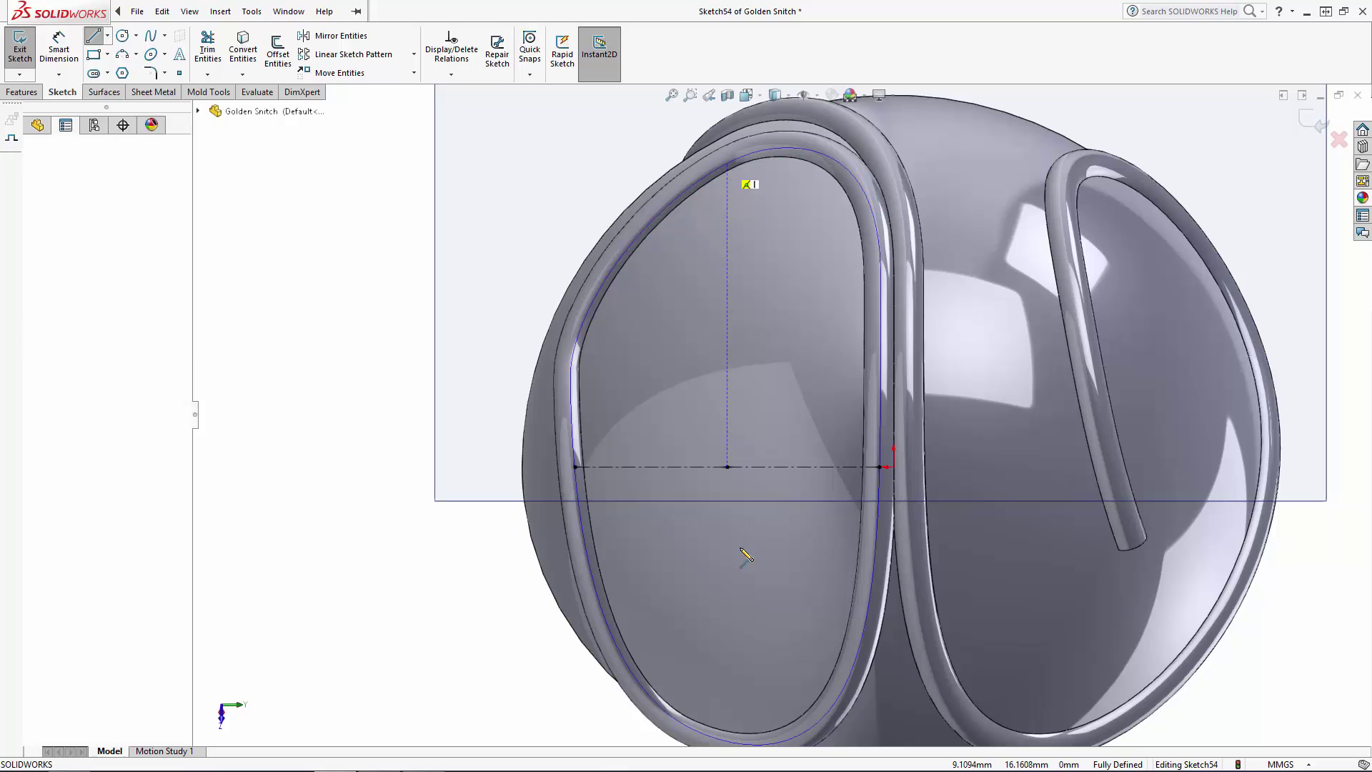
click(728, 741)
key(Escape)
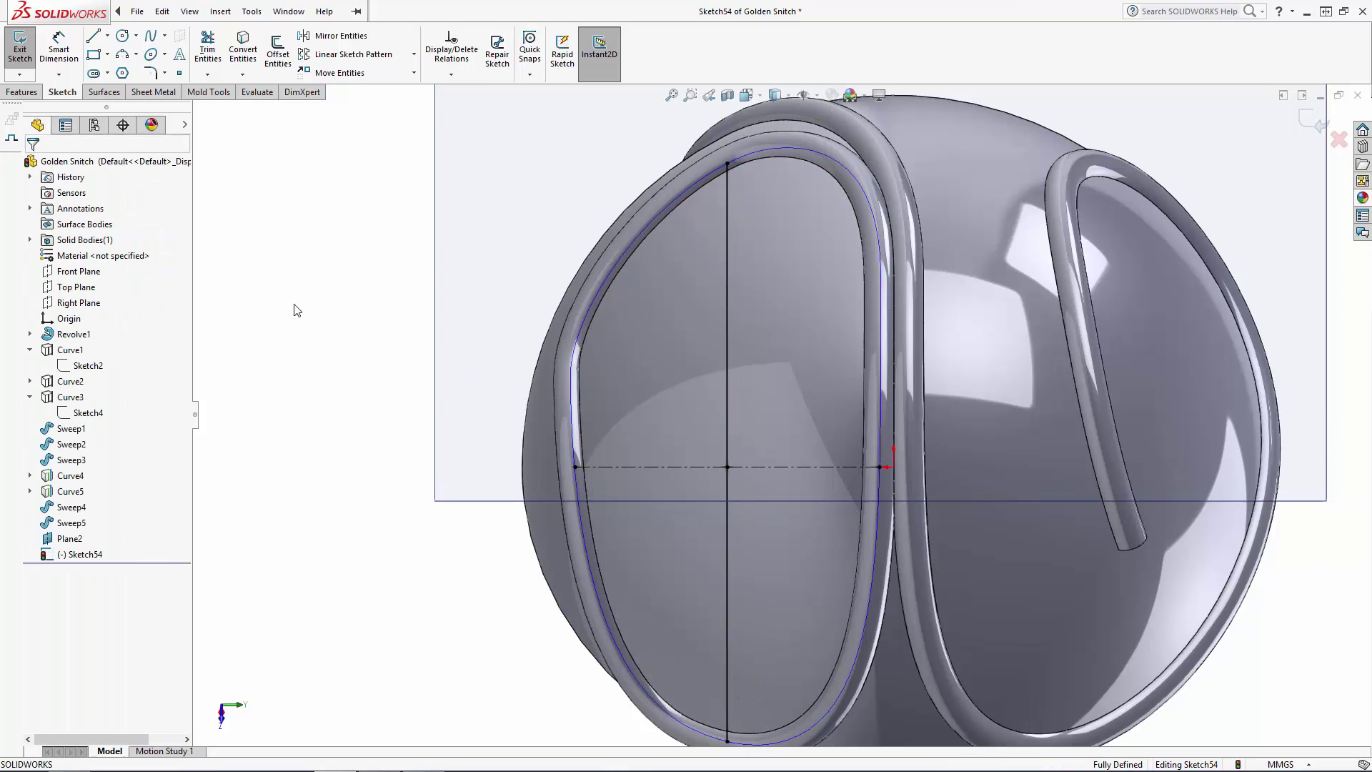
scroll(307, 317, up, 1)
click(1301, 128)
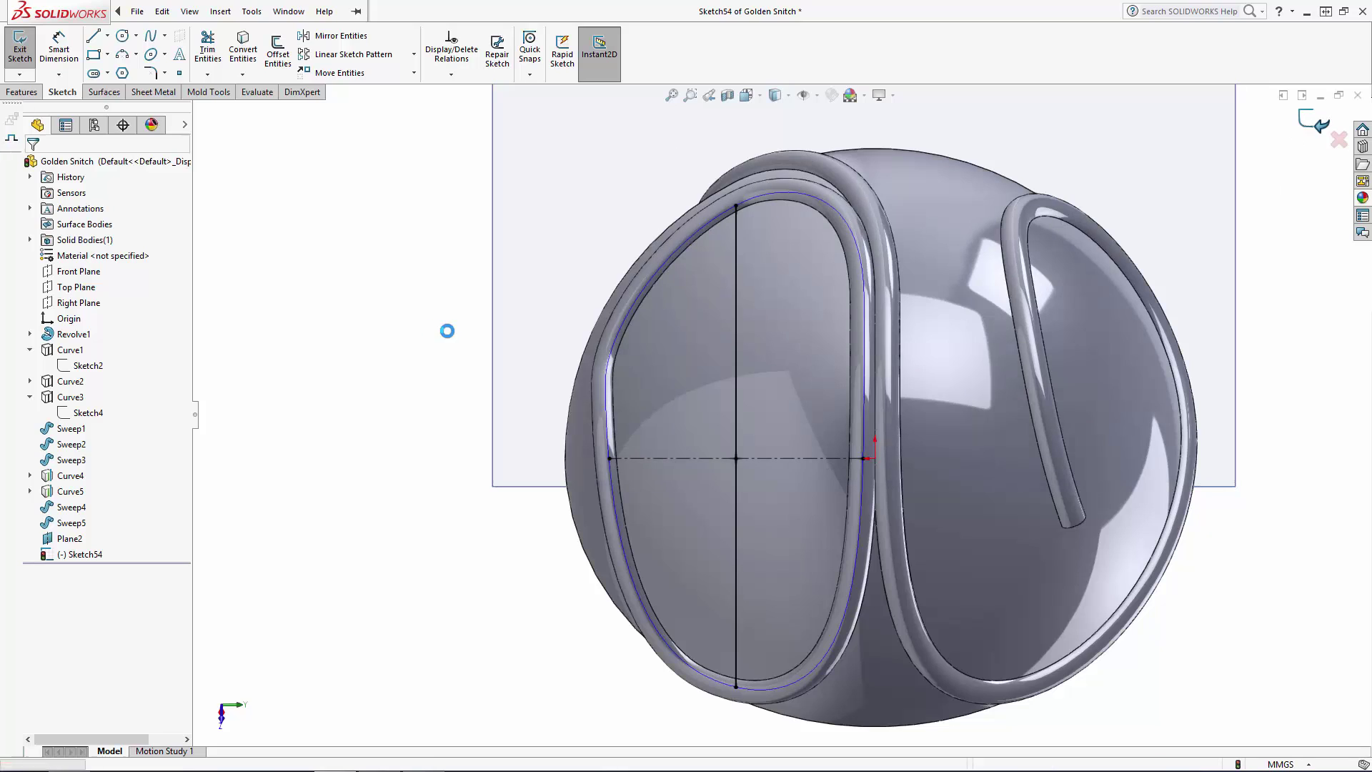
Step: Start another sketch on Plane2 and draw a vertical line spanning the loop, left of the middle line
click(560, 183)
click(609, 136)
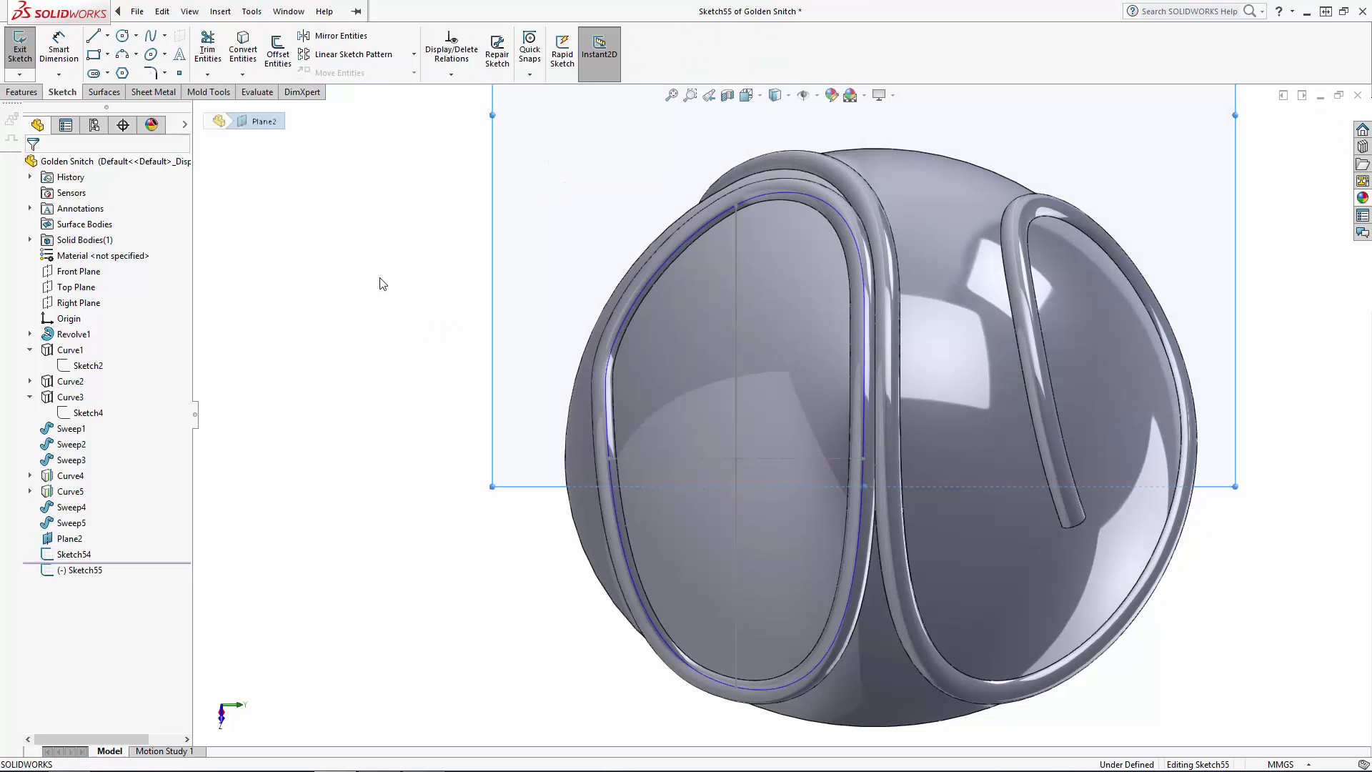
click(93, 37)
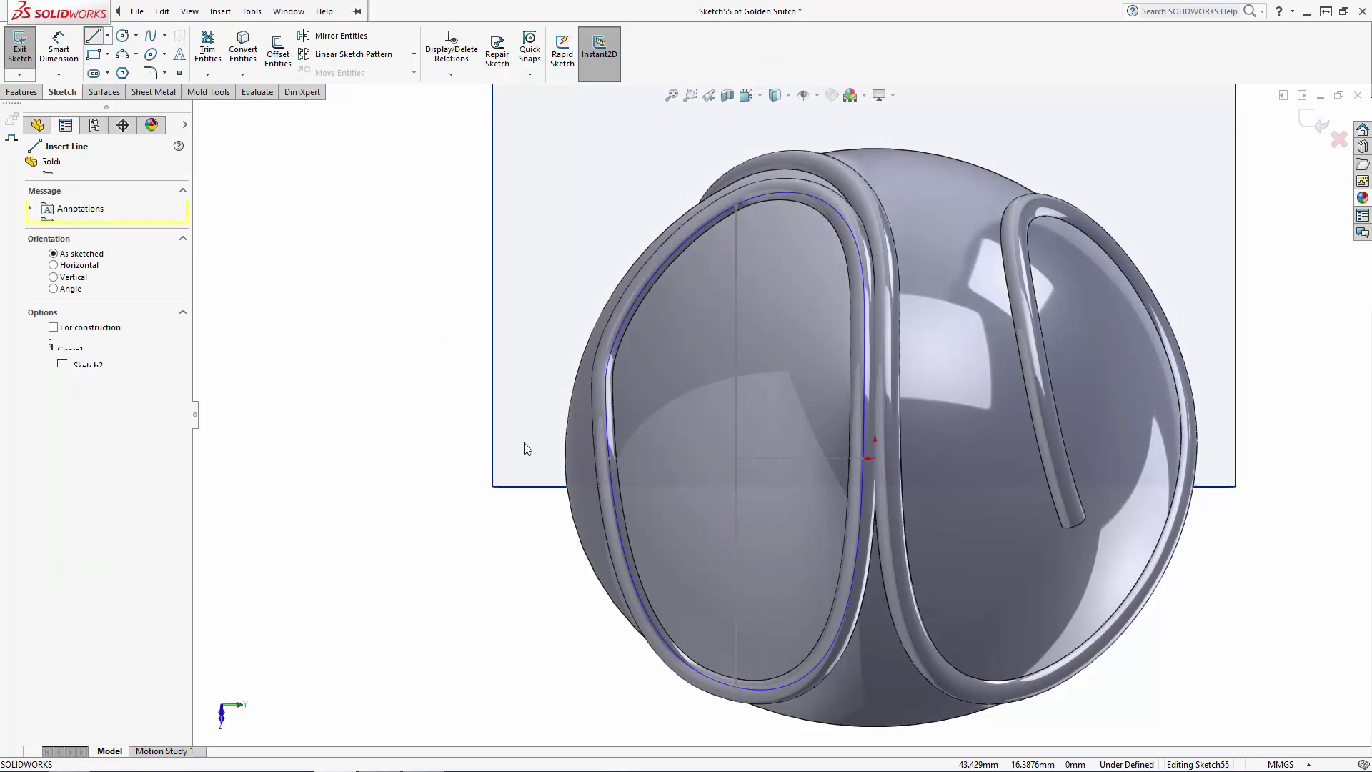
click(684, 247)
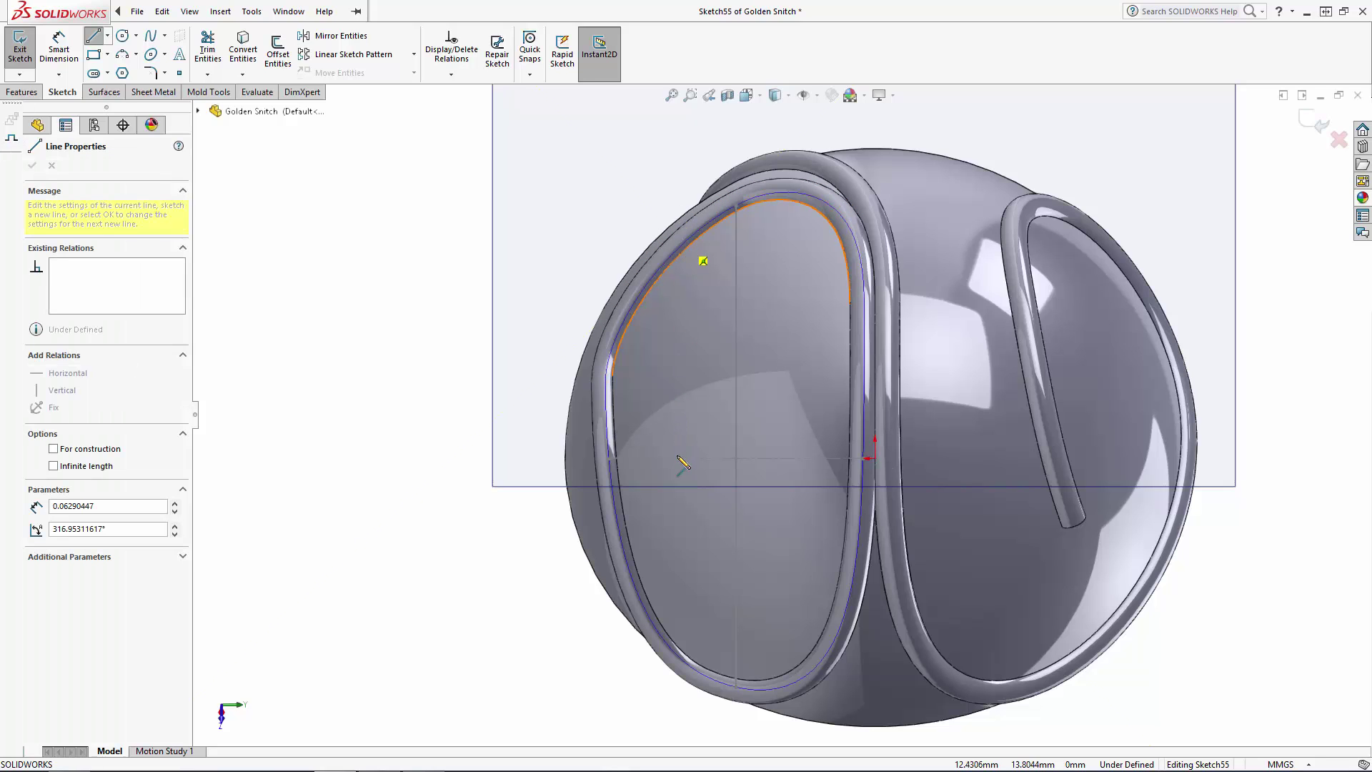
click(683, 661)
key(Escape)
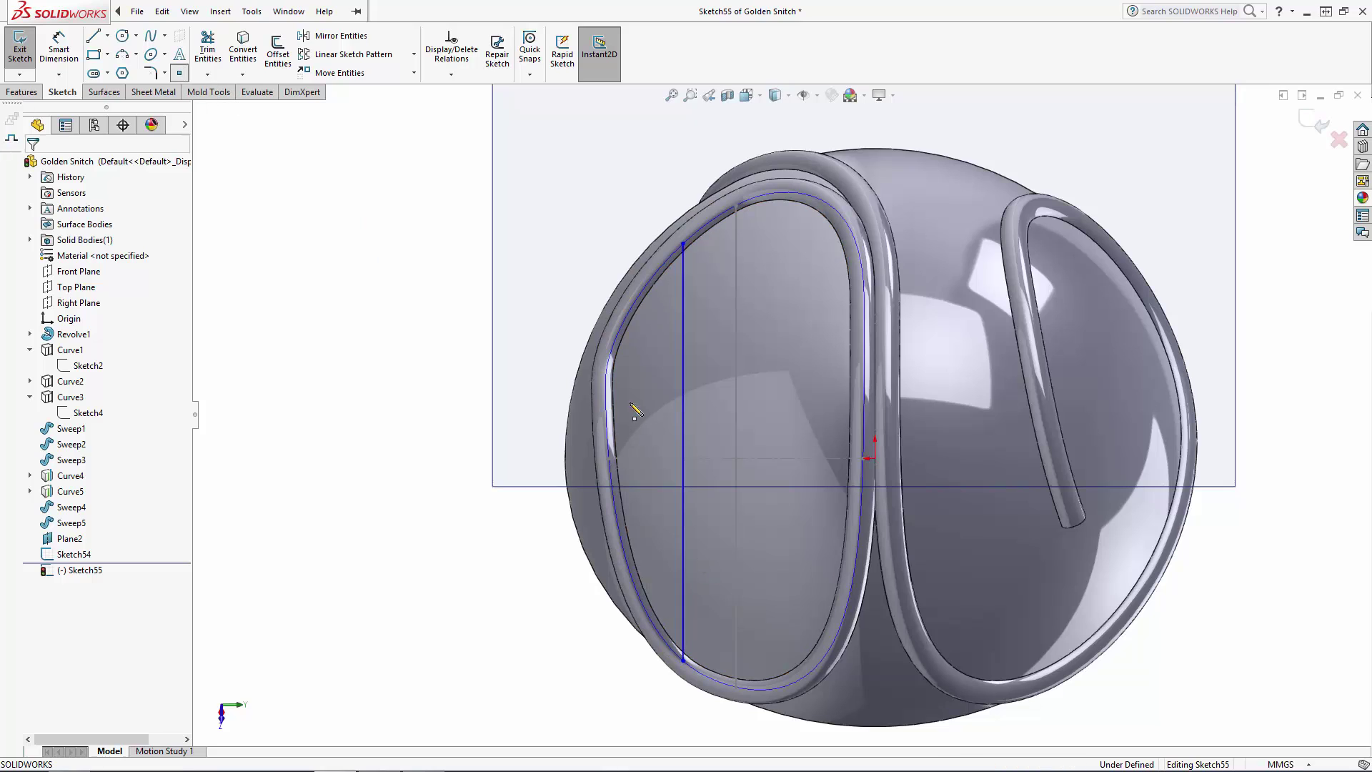
Step: Place a point at the midpoint of the left construction line and make the new vertical line coincident with it
click(672, 458)
key(Escape)
click(673, 460)
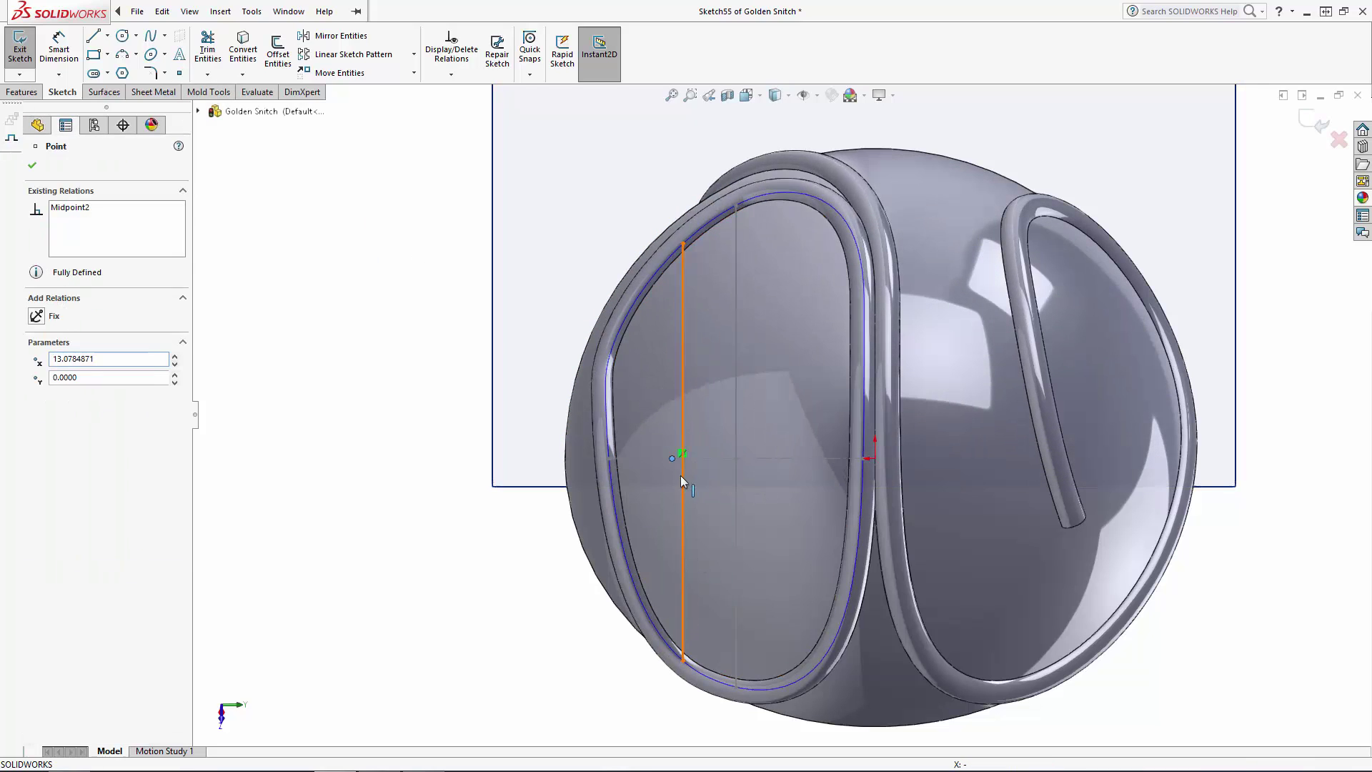
ctrl+click(681, 477)
click(36, 413)
click(410, 530)
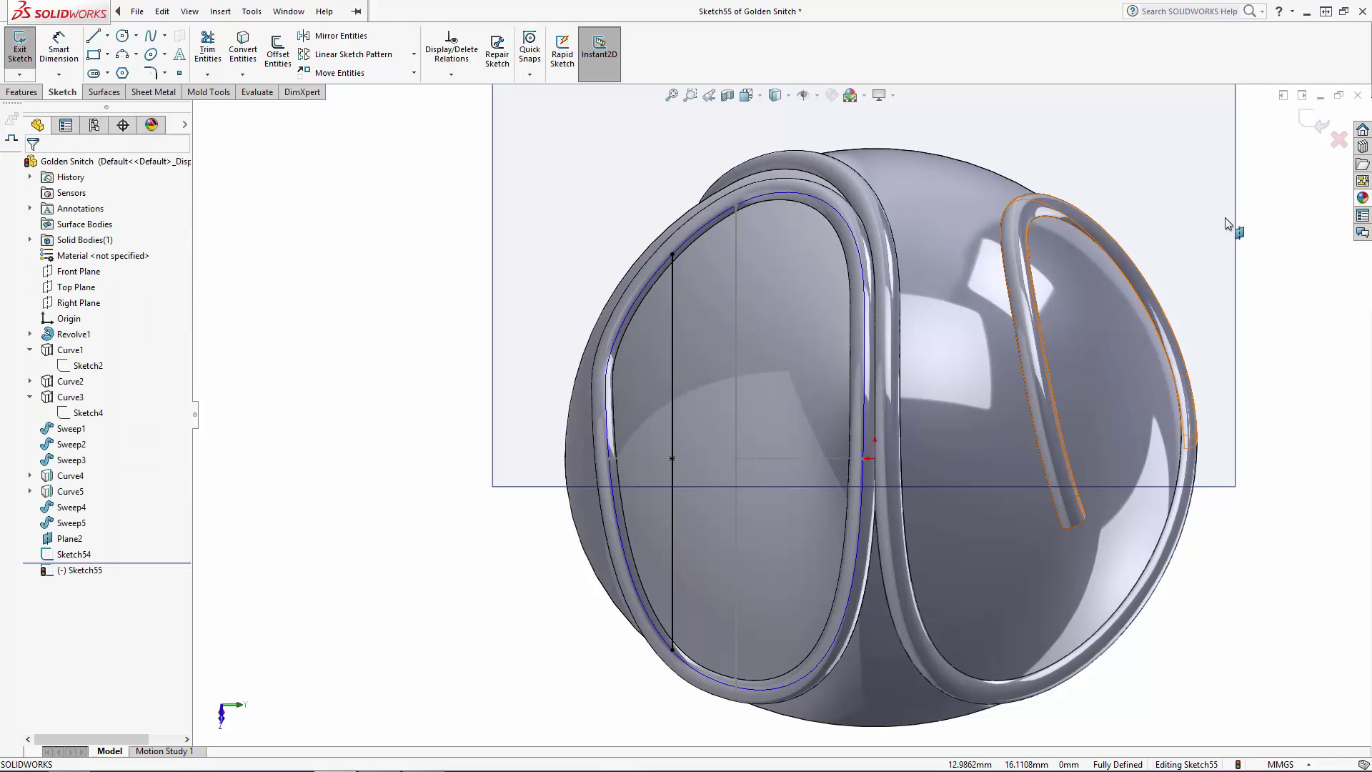
Step: In a separate new sketch on Plane2, draw a vertical line spanning the loop, right of the middle line
click(556, 267)
click(621, 224)
click(93, 37)
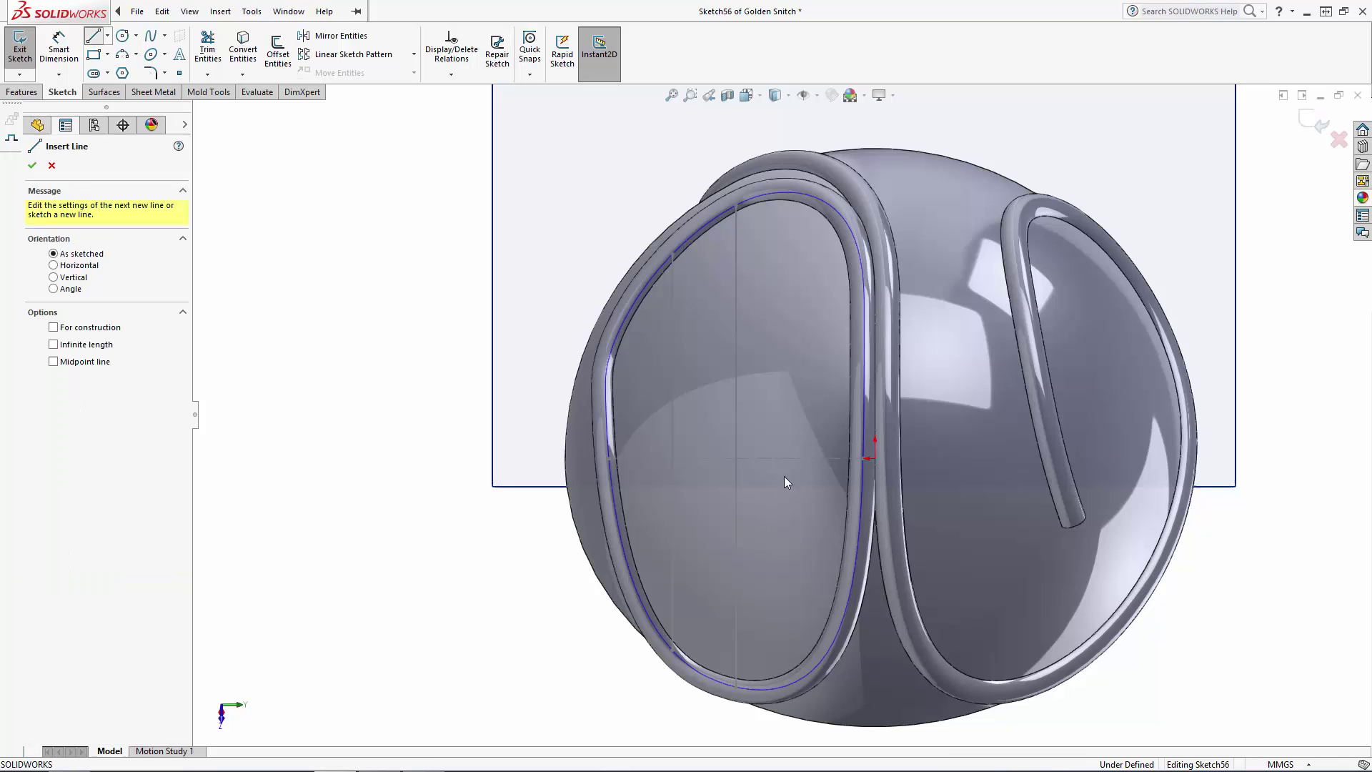
click(799, 458)
click(799, 198)
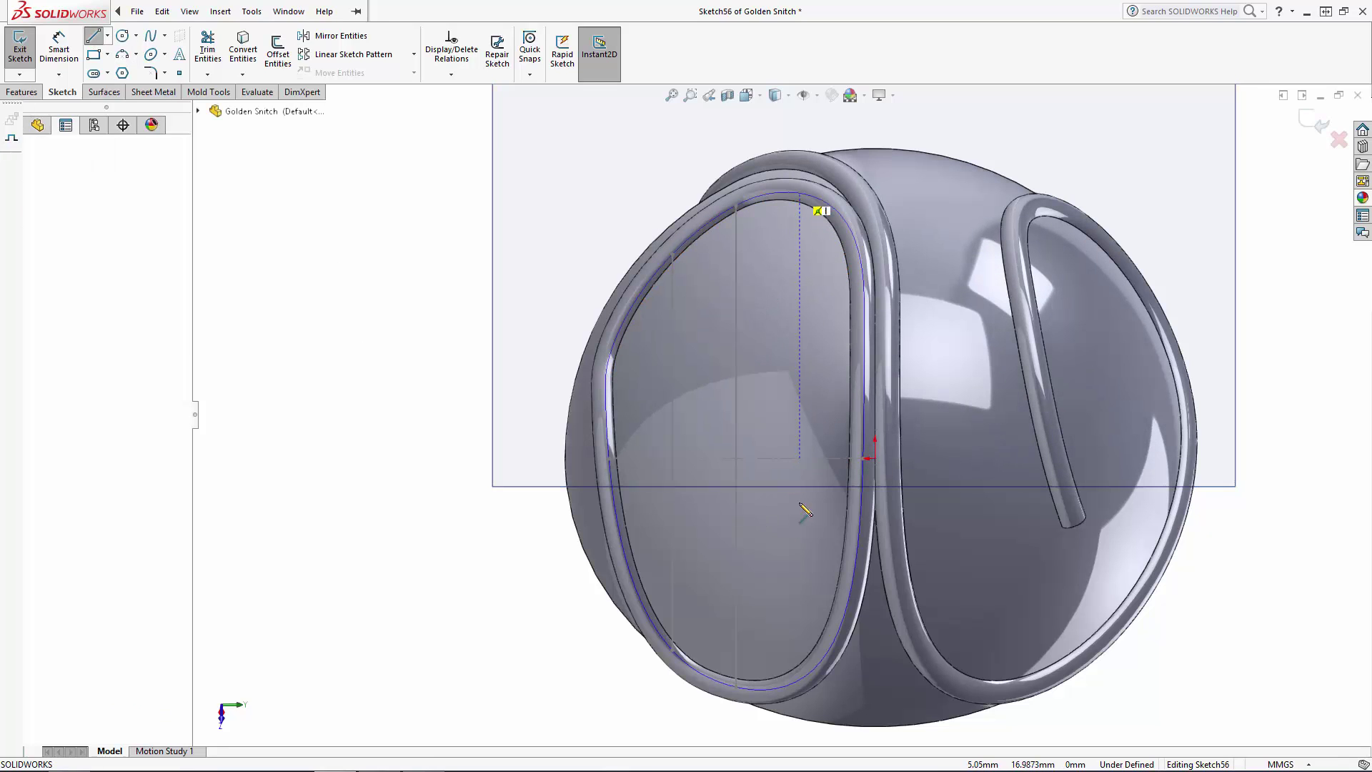
click(800, 680)
key(Escape)
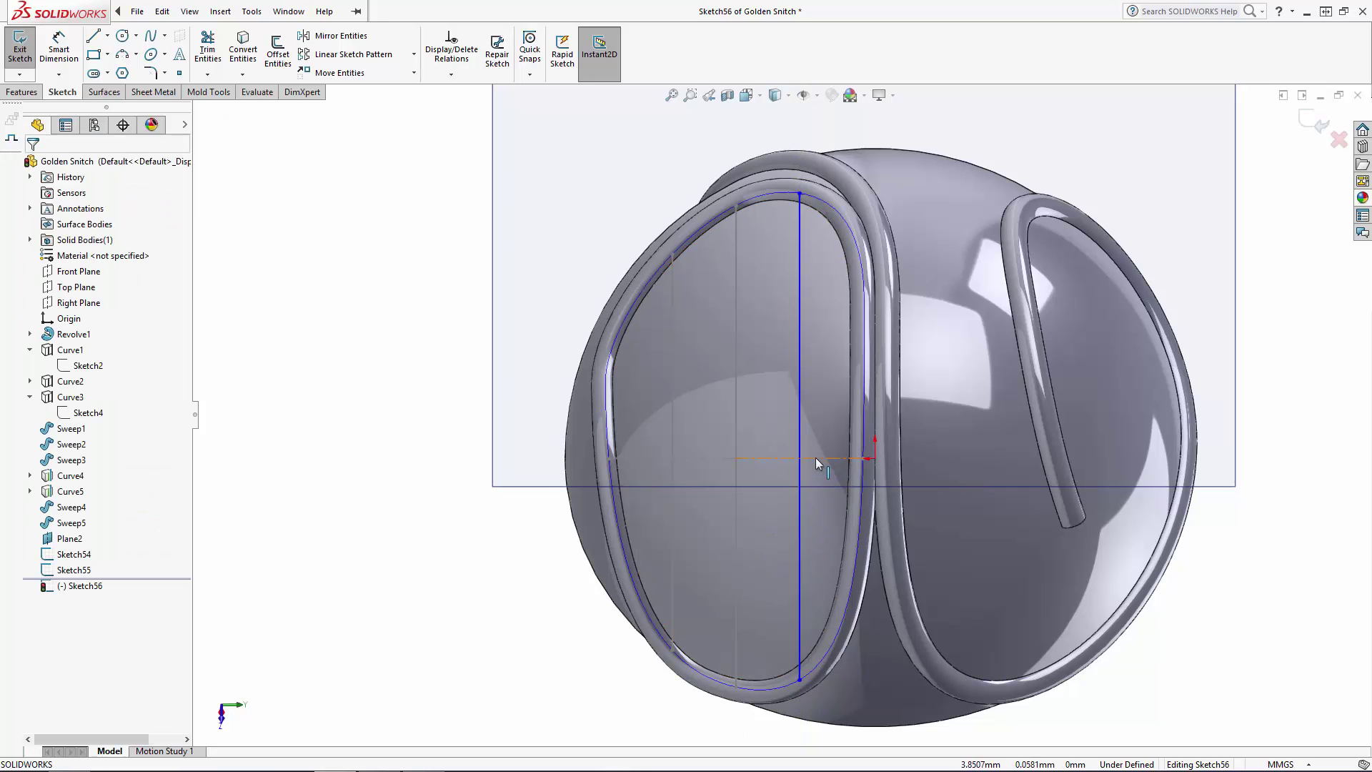
Step: Place a point at the midpoint of the right construction line and make the right vertical line coincident with it
click(179, 73)
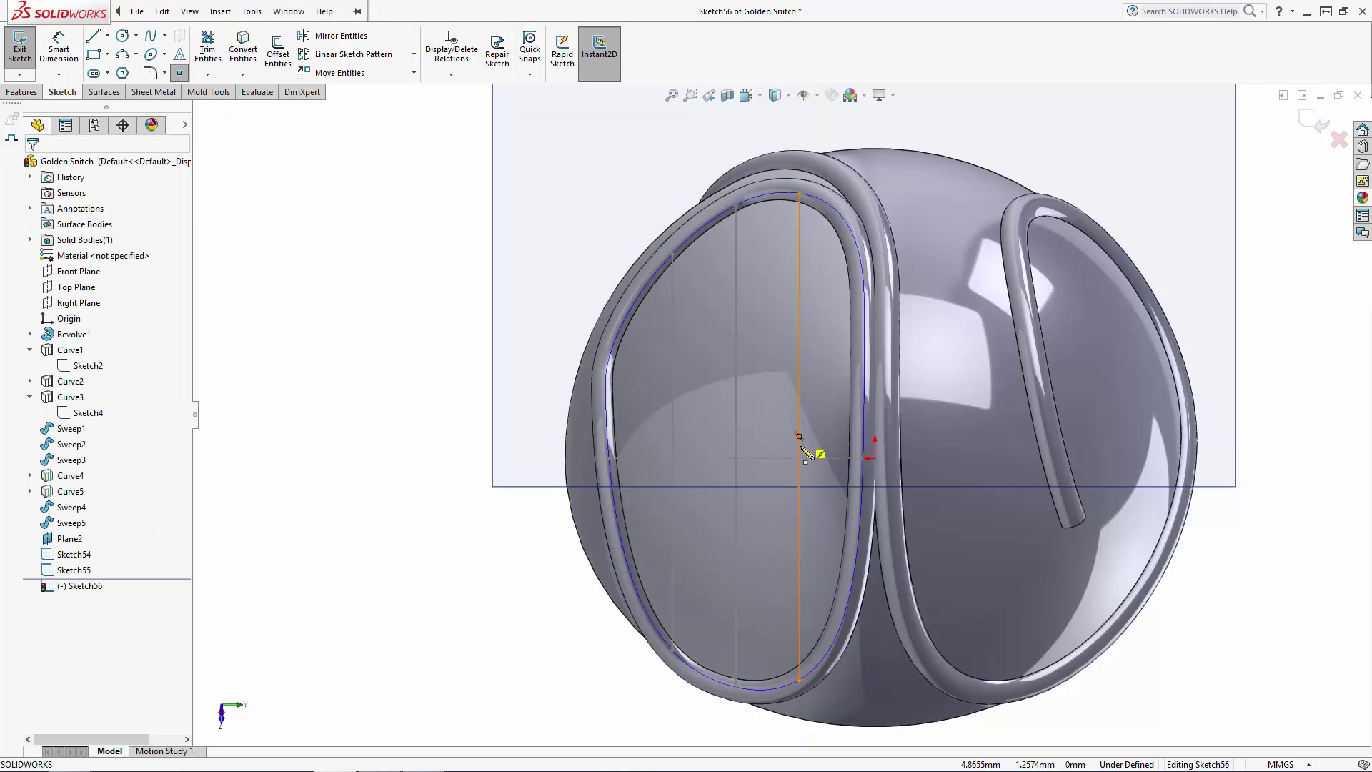
click(799, 437)
key(Escape)
click(801, 431)
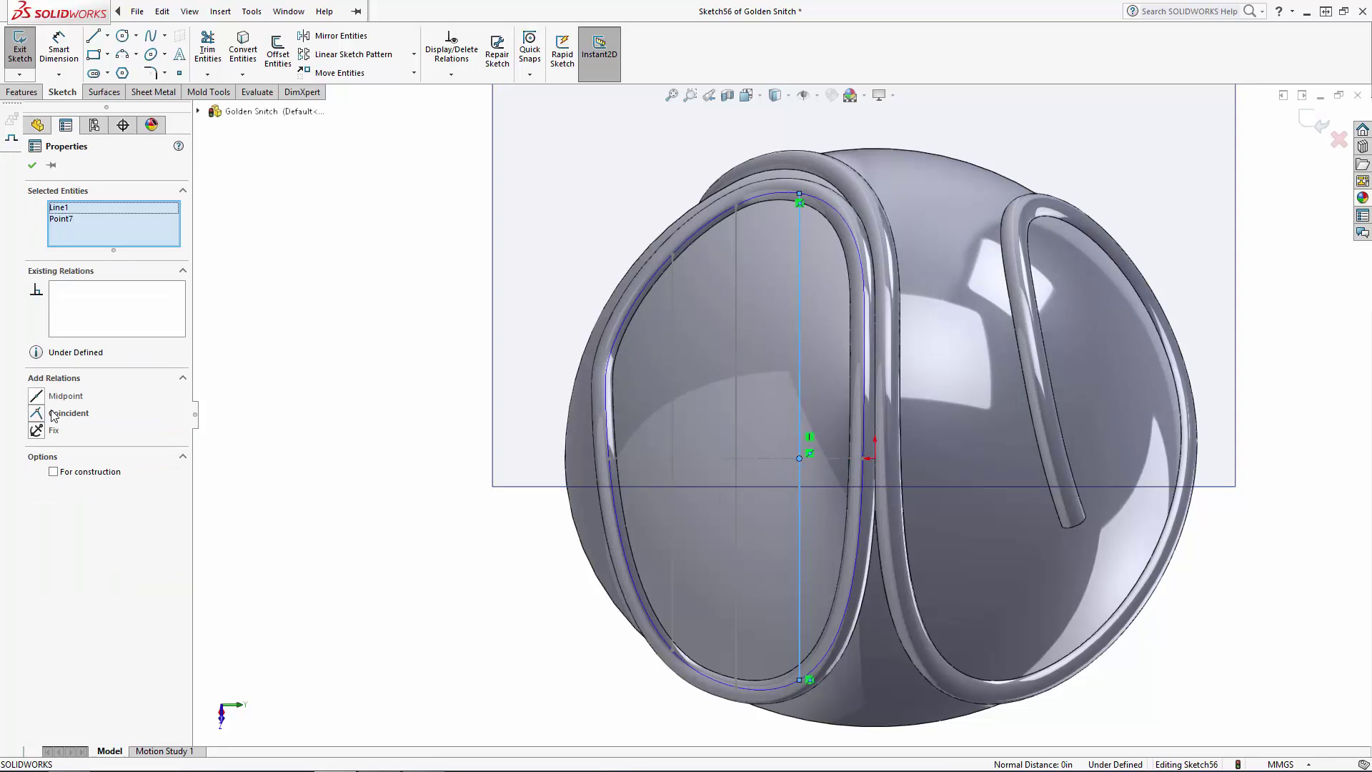
click(38, 413)
click(385, 486)
Step: Finish the sketch, rebuild the part and hide Plane2
click(1314, 123)
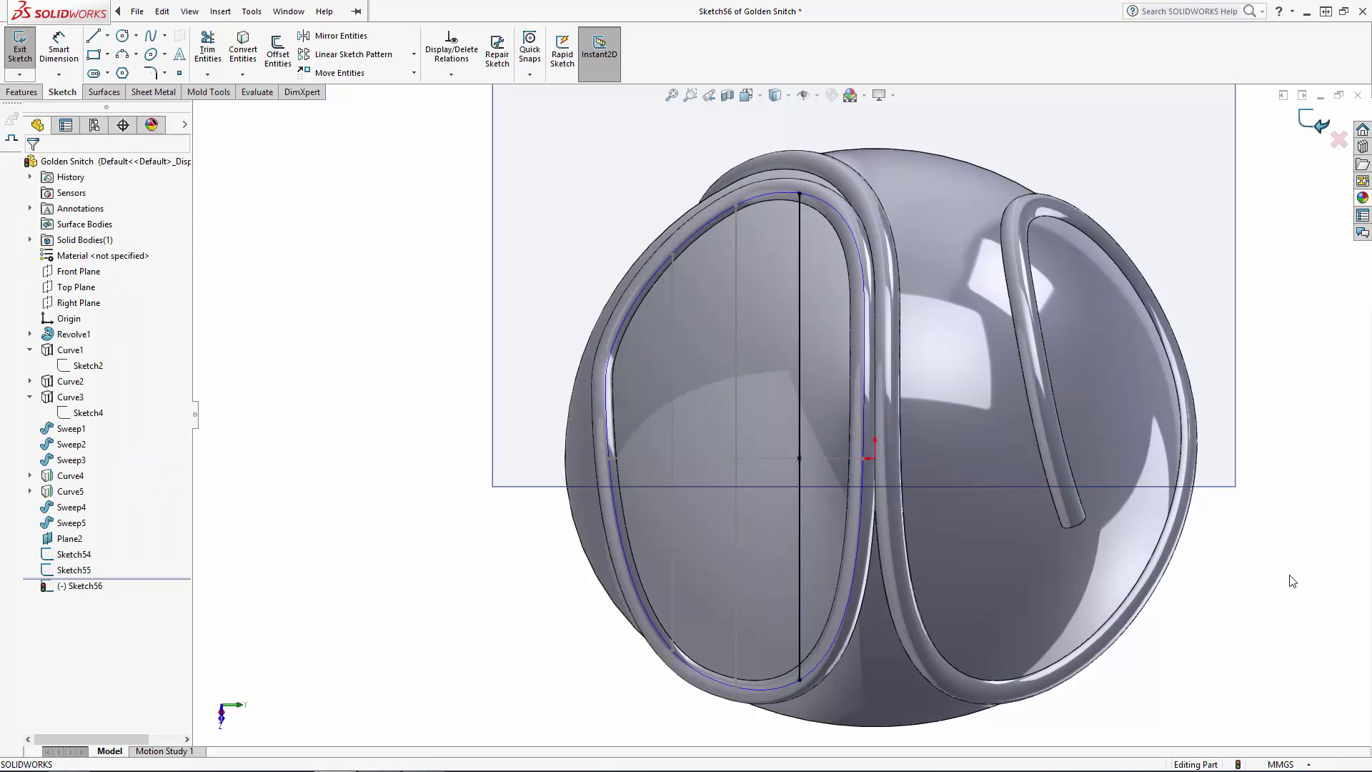
key(ctrl+b)
click(1234, 404)
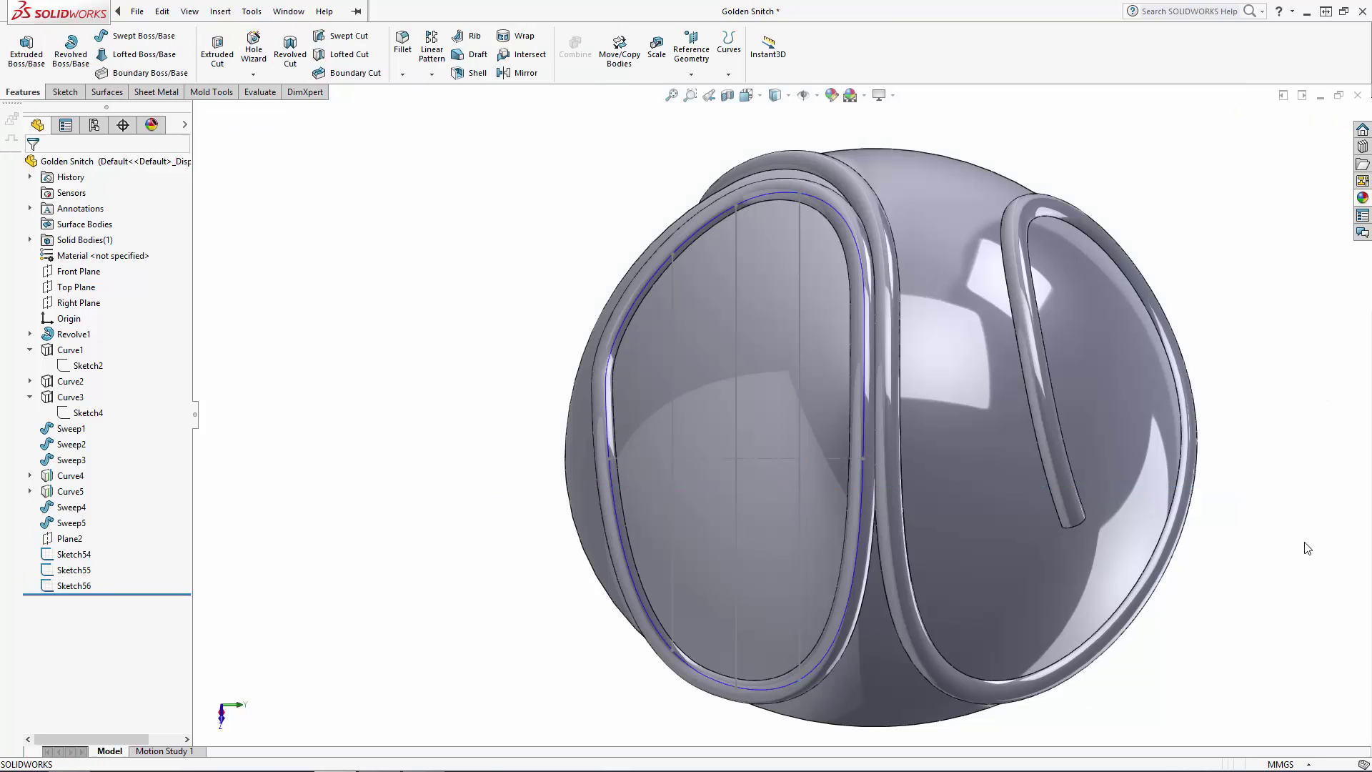
click(1307, 365)
Step: Select the sphere surface inside the lower loop to check how far that face extends
scroll(1305, 546, up, 4)
middle_drag(1072, 500, 1053, 560)
scroll(866, 431, down, 5)
click(861, 425)
click(846, 382)
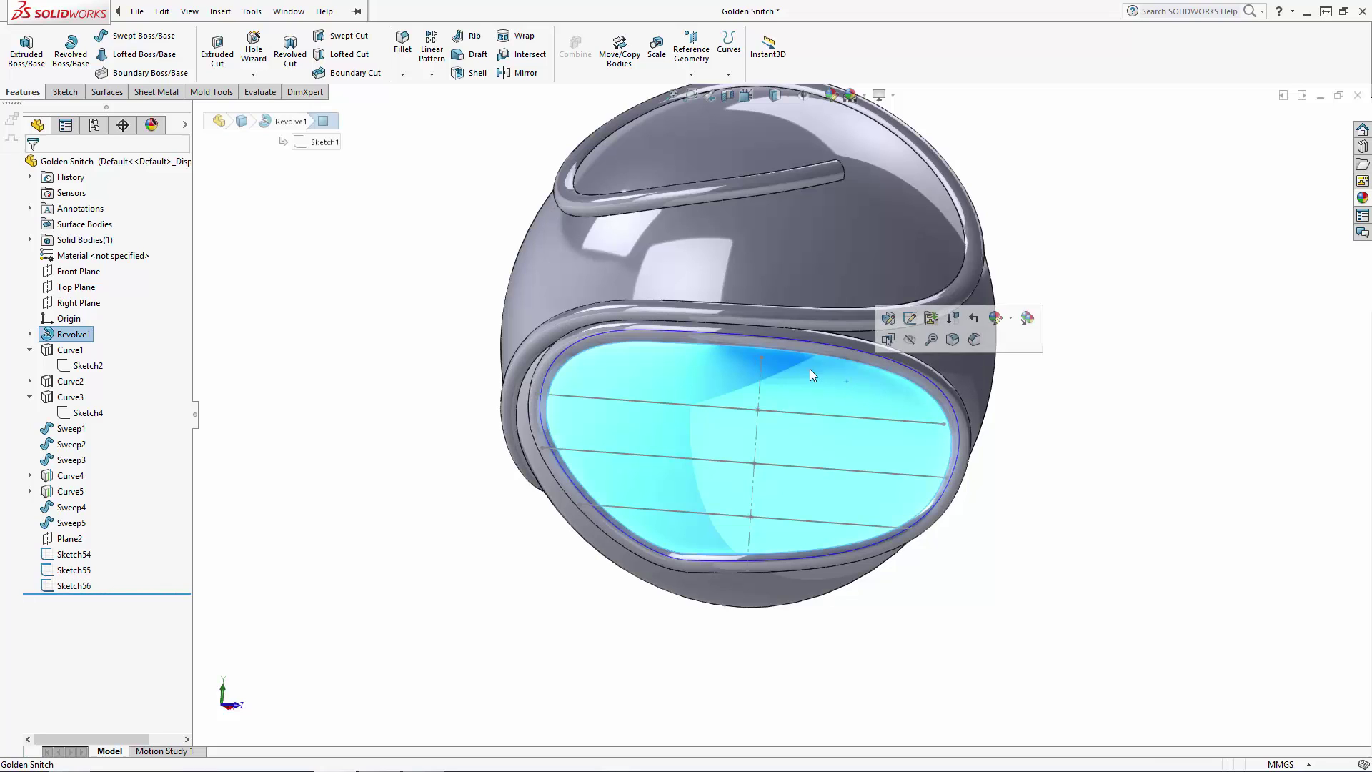
click(1122, 509)
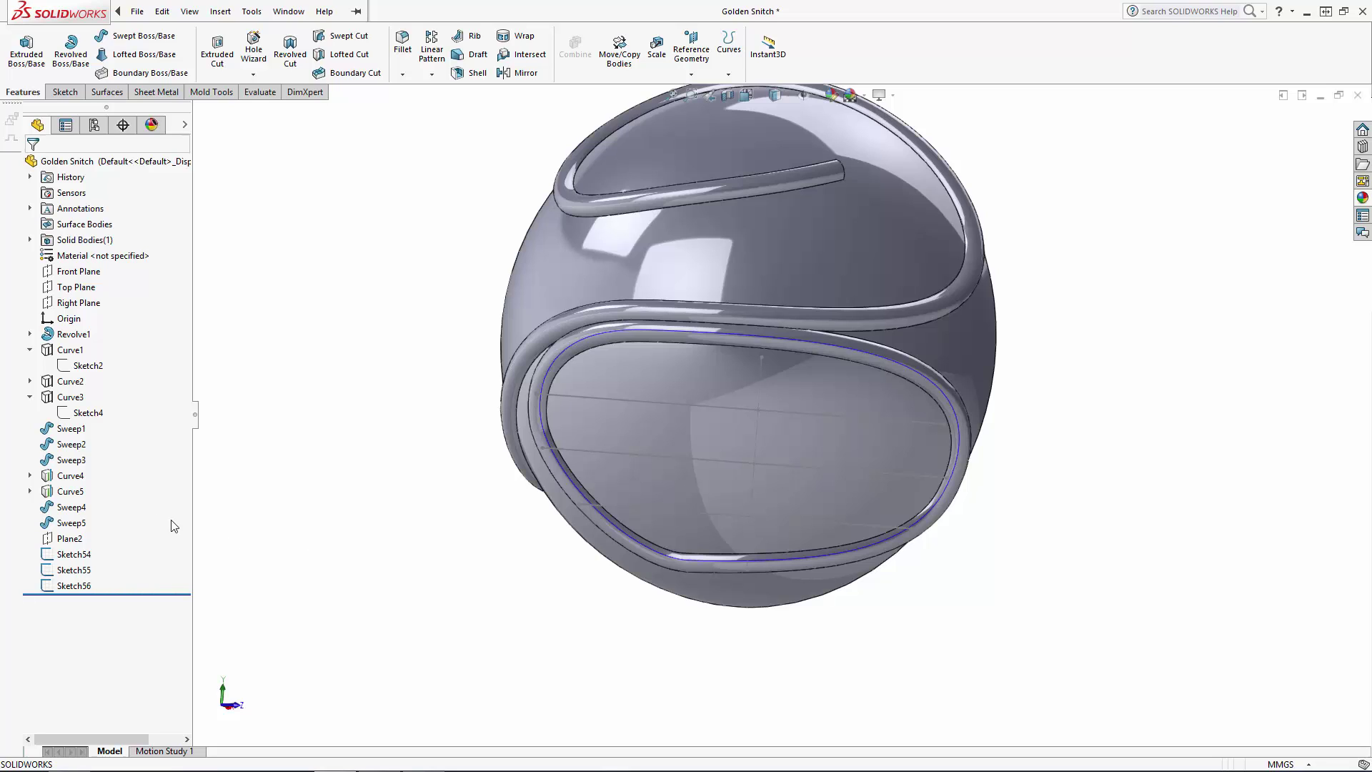
Step: Edit Sweep4 and Sweep5 to turn off Merge result so both loop seams are separate bodies
click(72, 506)
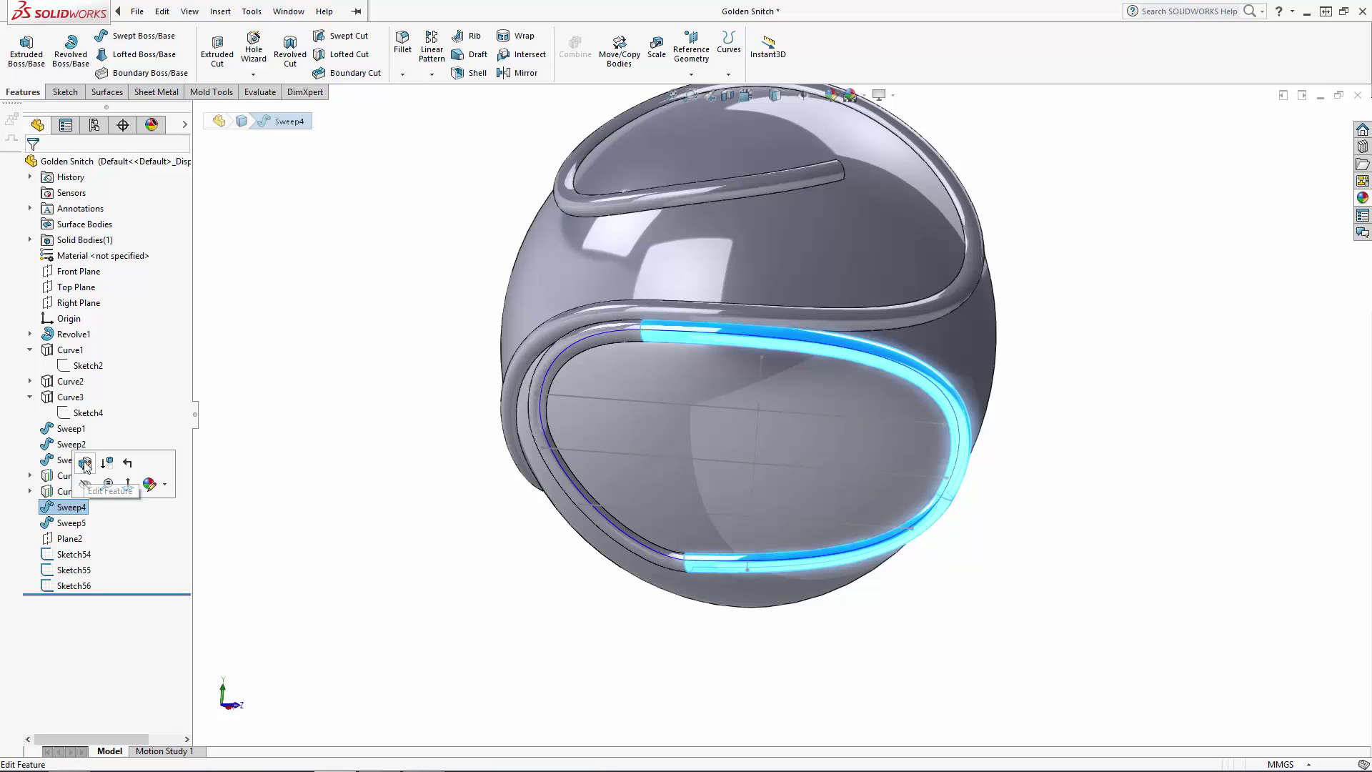
click(85, 466)
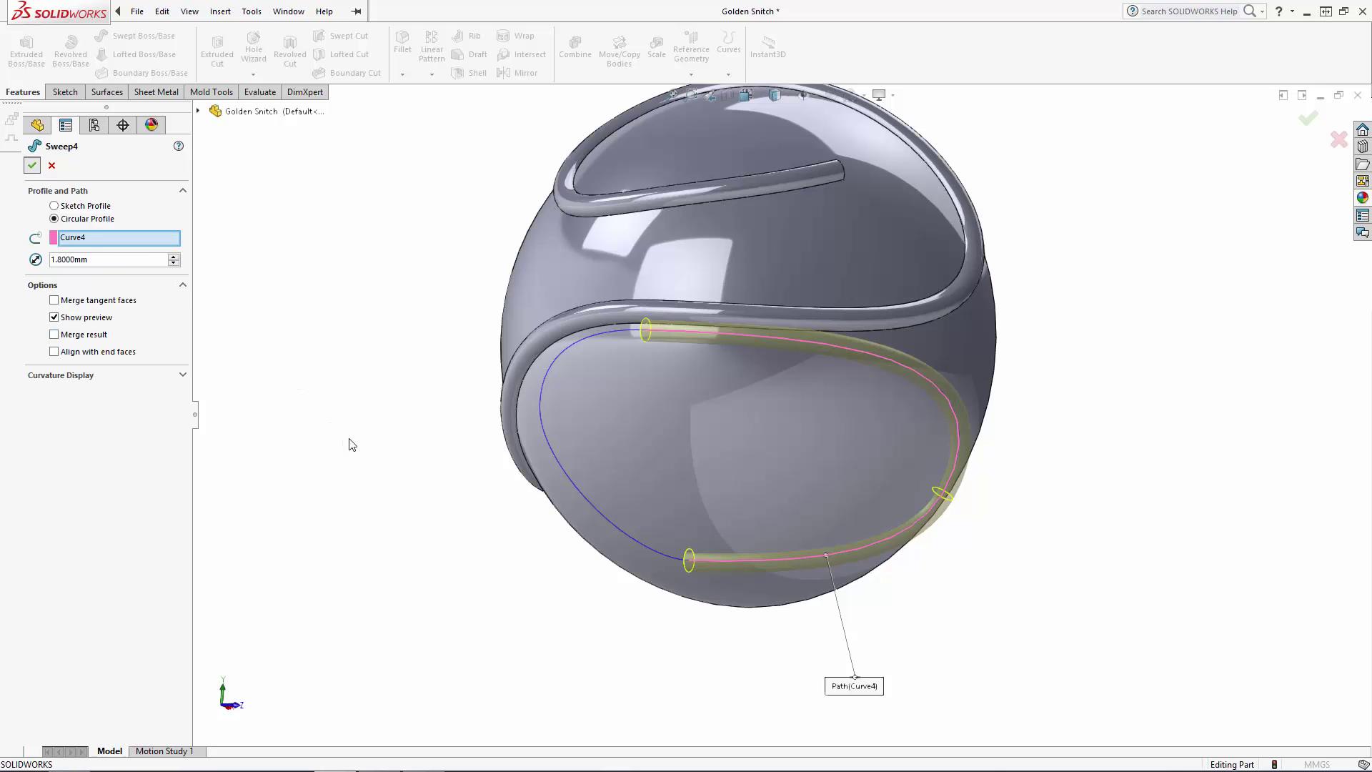
key(Return)
click(72, 523)
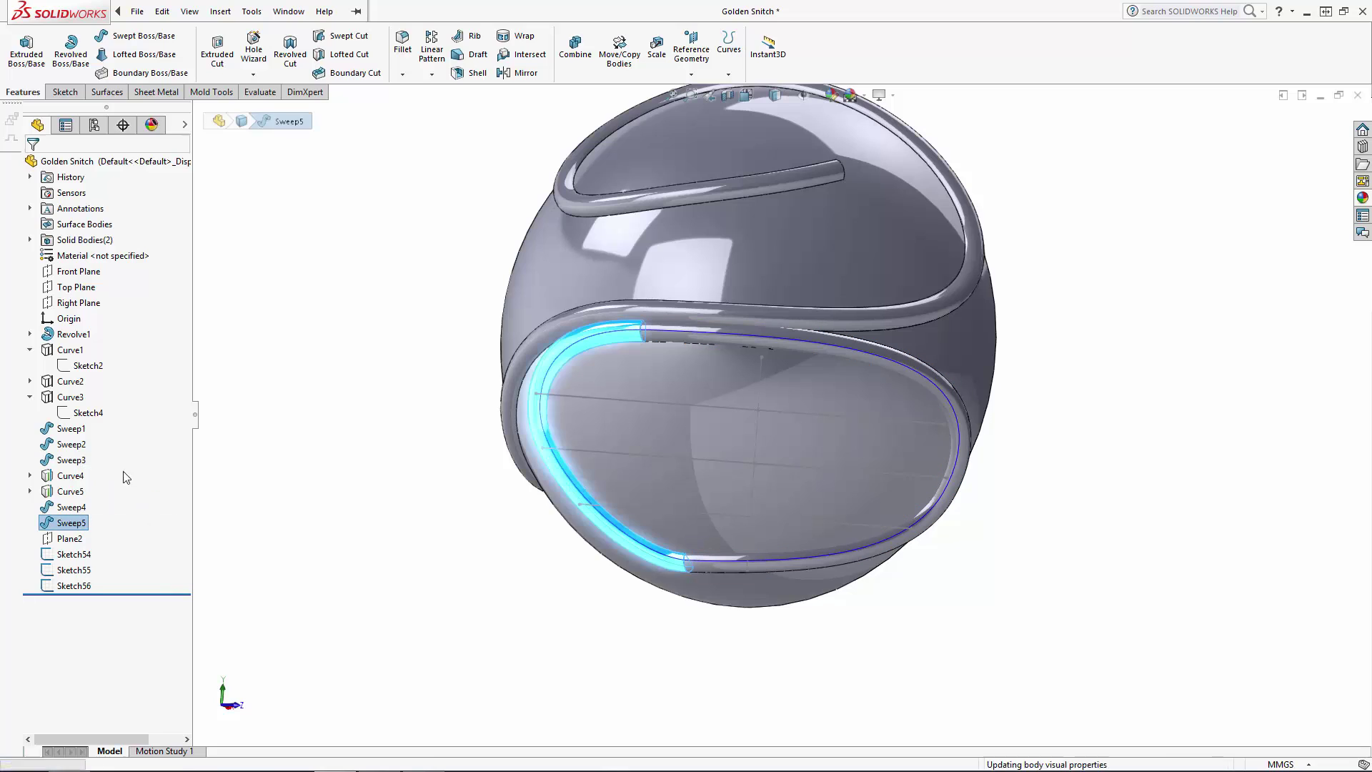
click(46, 491)
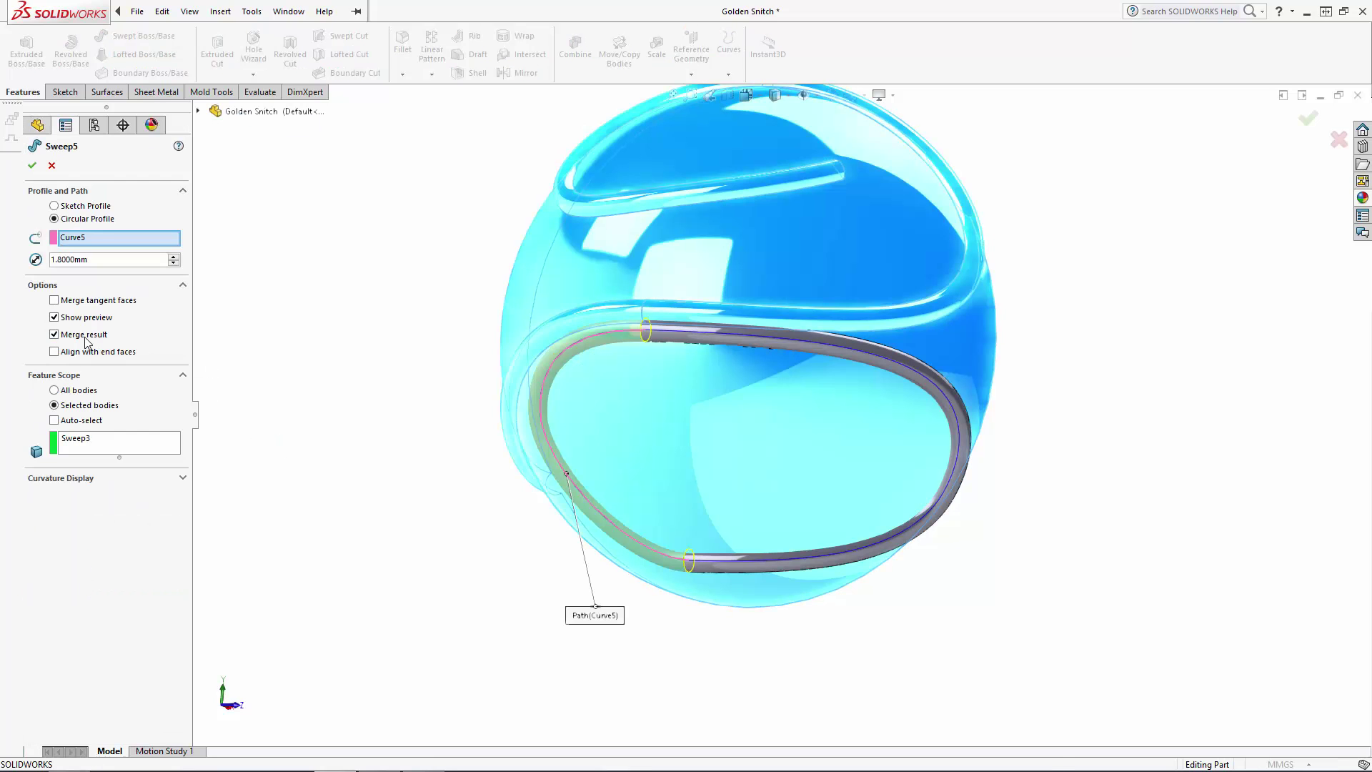
click(55, 334)
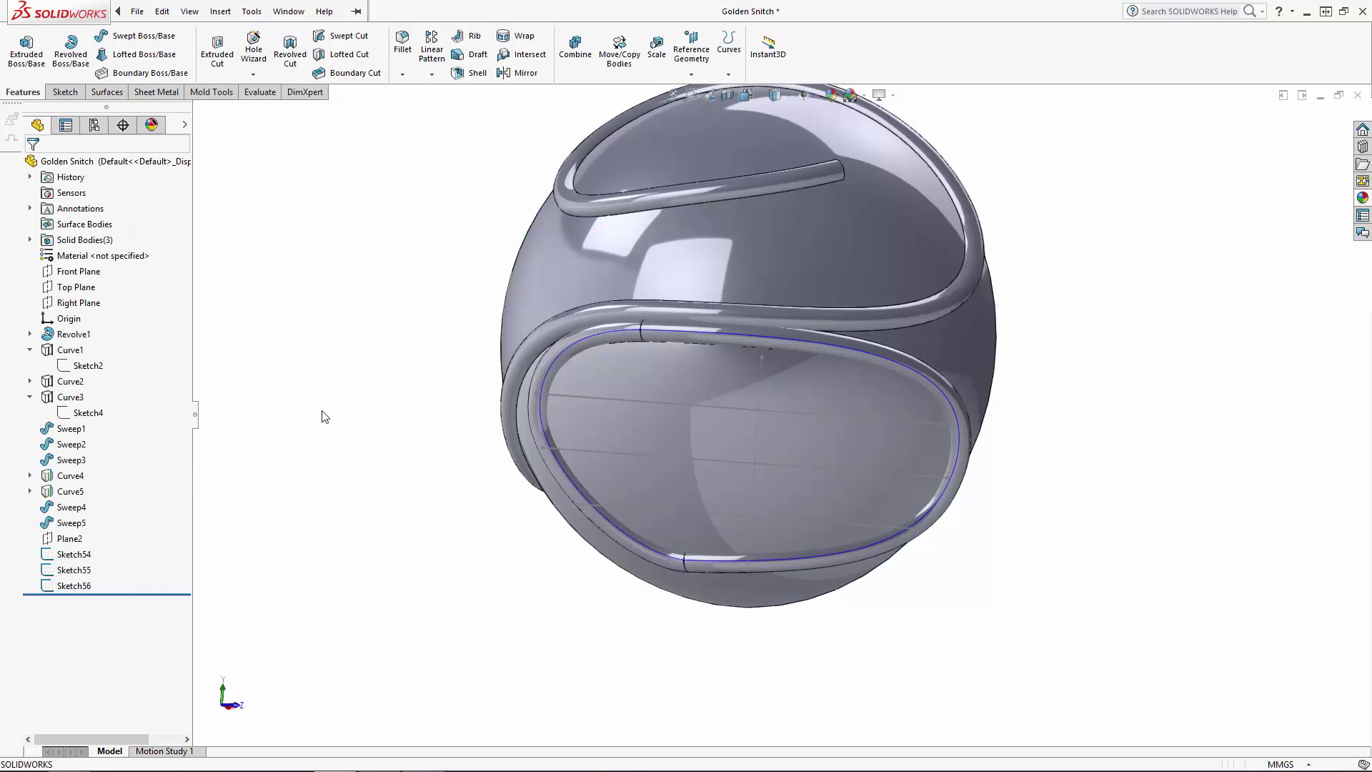
click(610, 383)
Step: Project Sketch56 onto the sphere face inside the lower loop as a sketch-on-faces curve with reversed projection
middle_drag(304, 351, 350, 394)
click(729, 50)
click(758, 110)
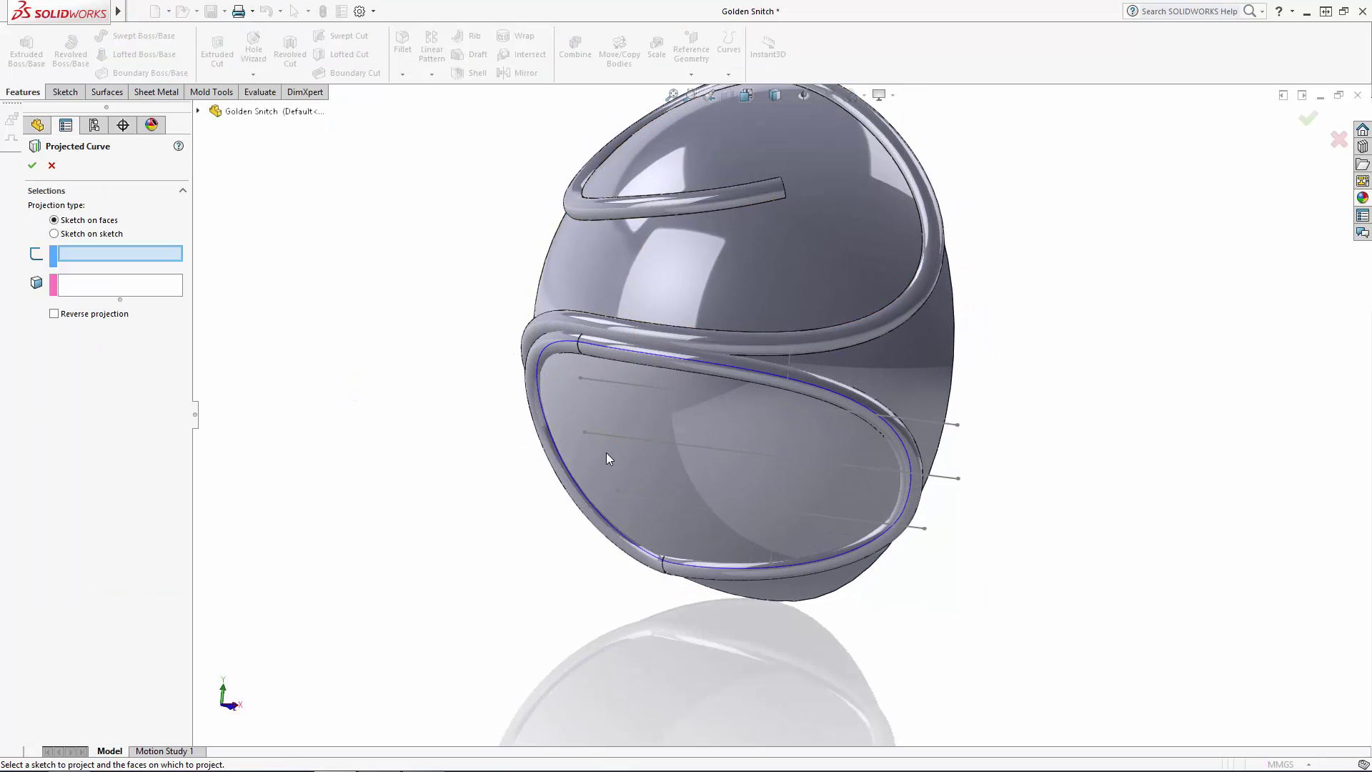
click(637, 390)
click(629, 405)
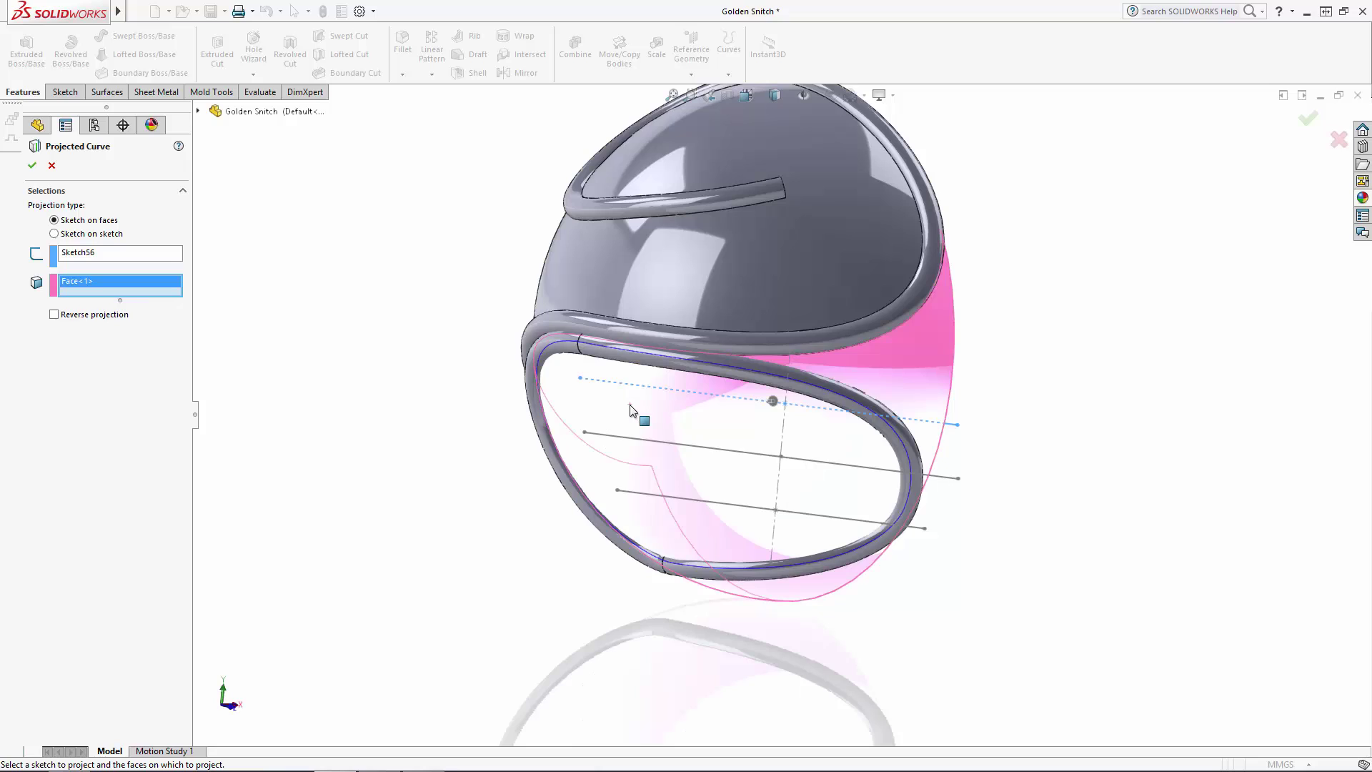
click(771, 399)
key(Return)
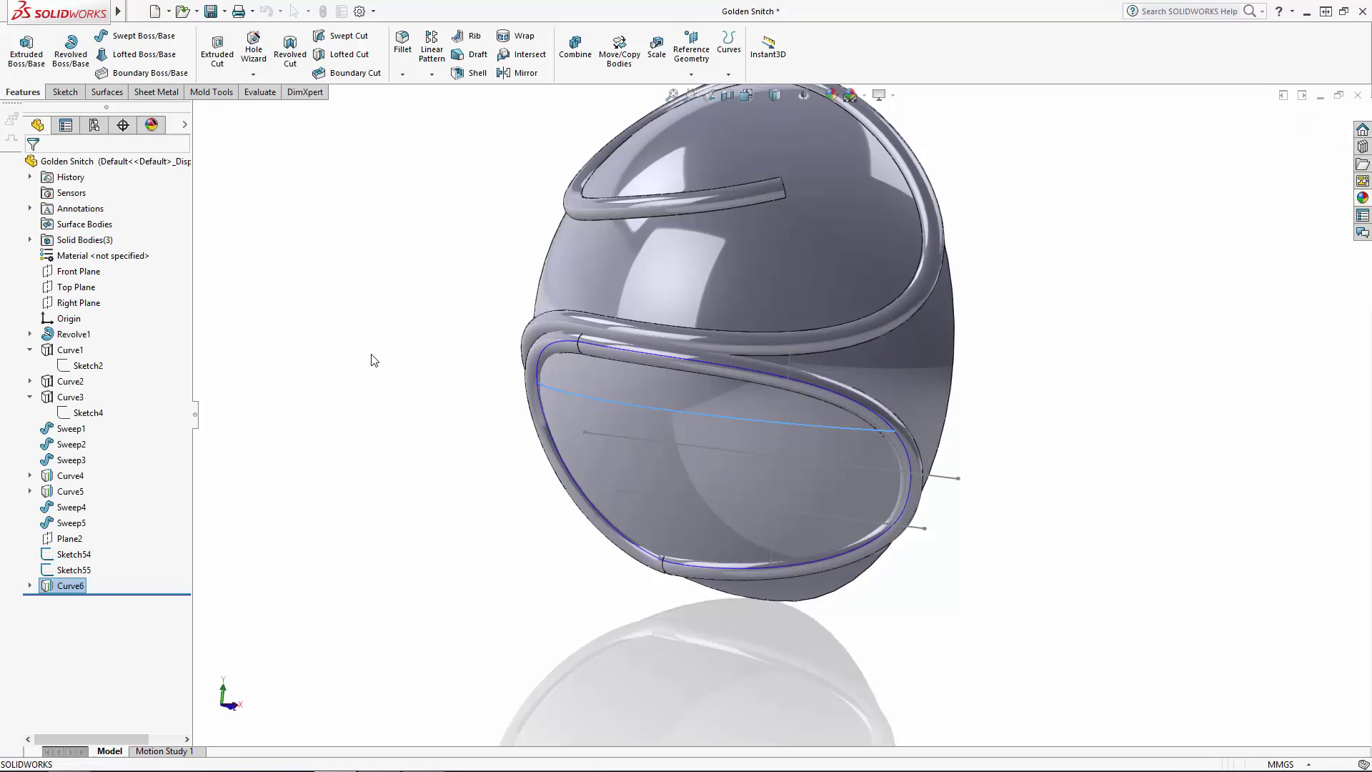
Step: Project the middle line, Sketch54, onto the same sphere face with reversed projection
key(Return)
click(646, 440)
click(646, 456)
click(778, 458)
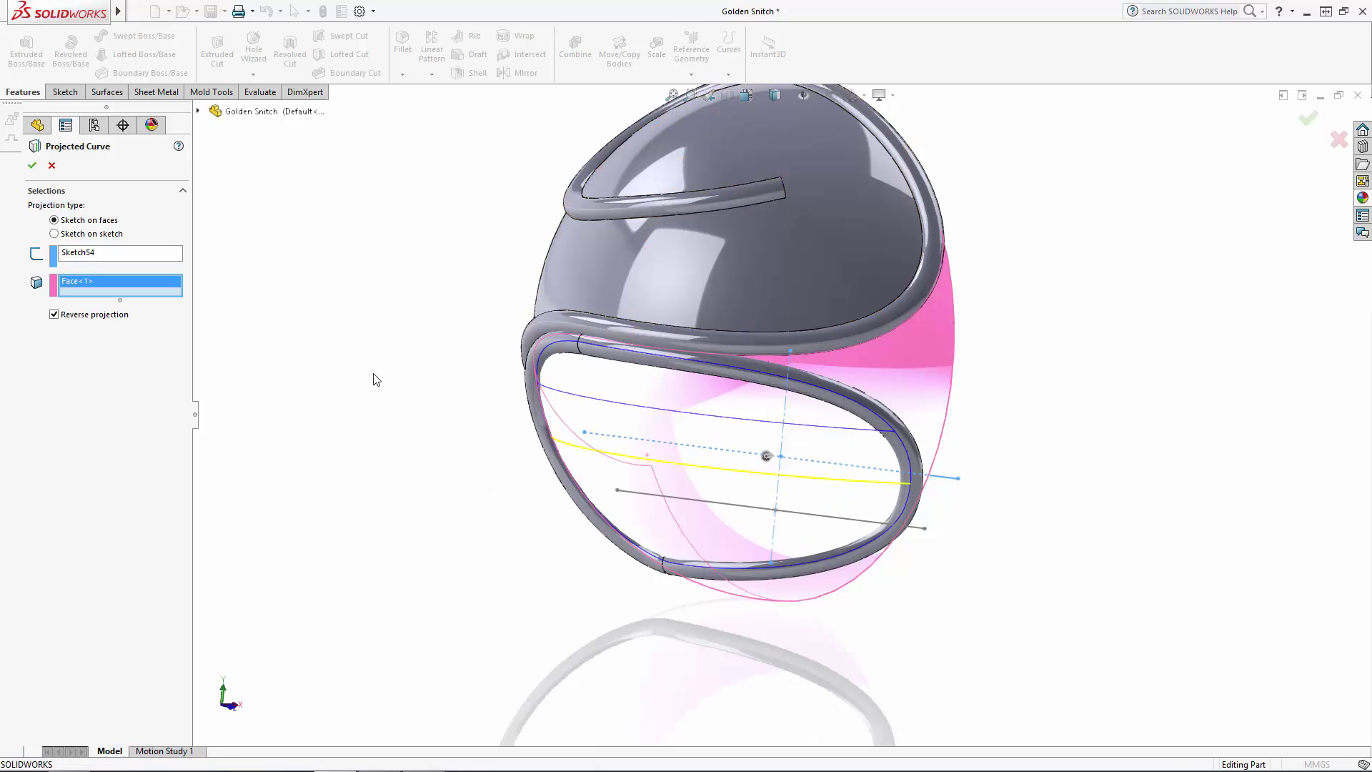
key(Return)
Step: Project the remaining line, Sketch55, onto the sphere face with the projection direction reversed
key(Return)
click(709, 500)
click(708, 526)
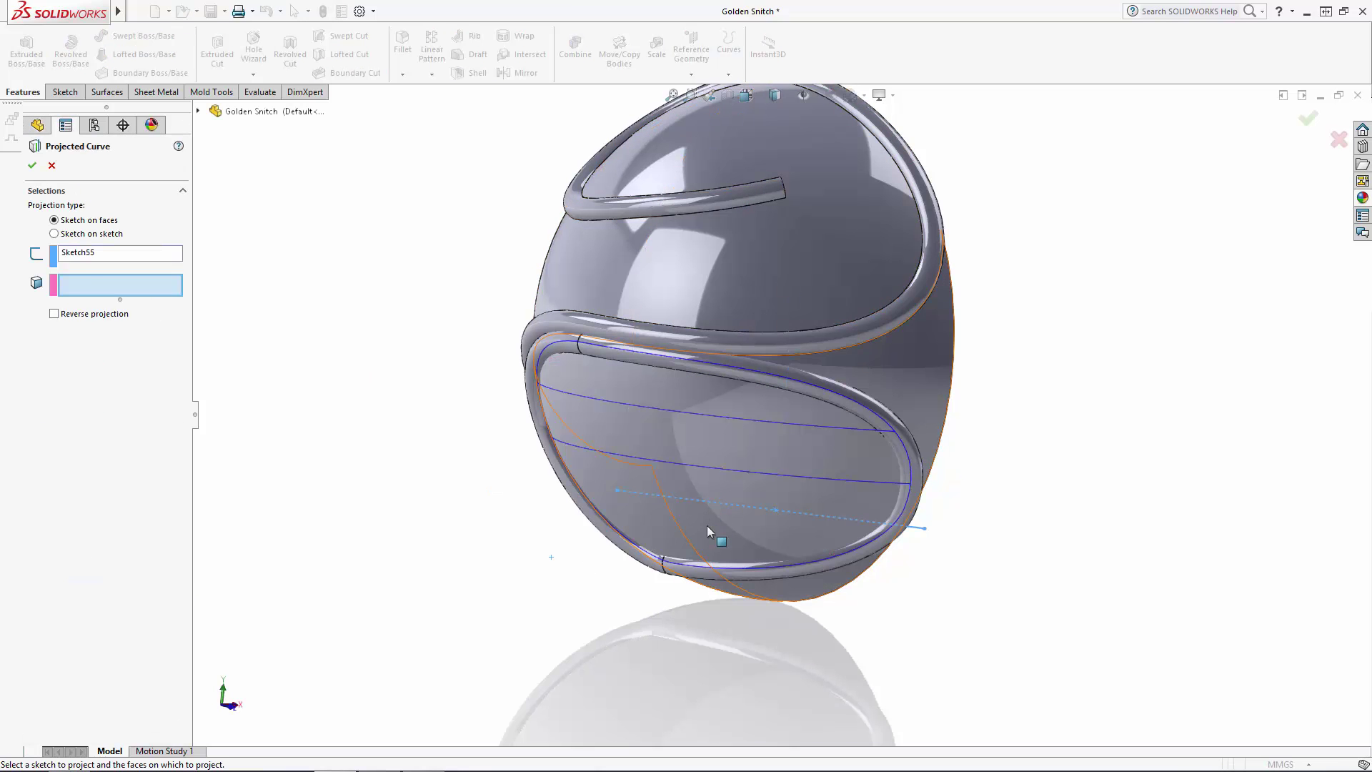
click(775, 511)
key(Return)
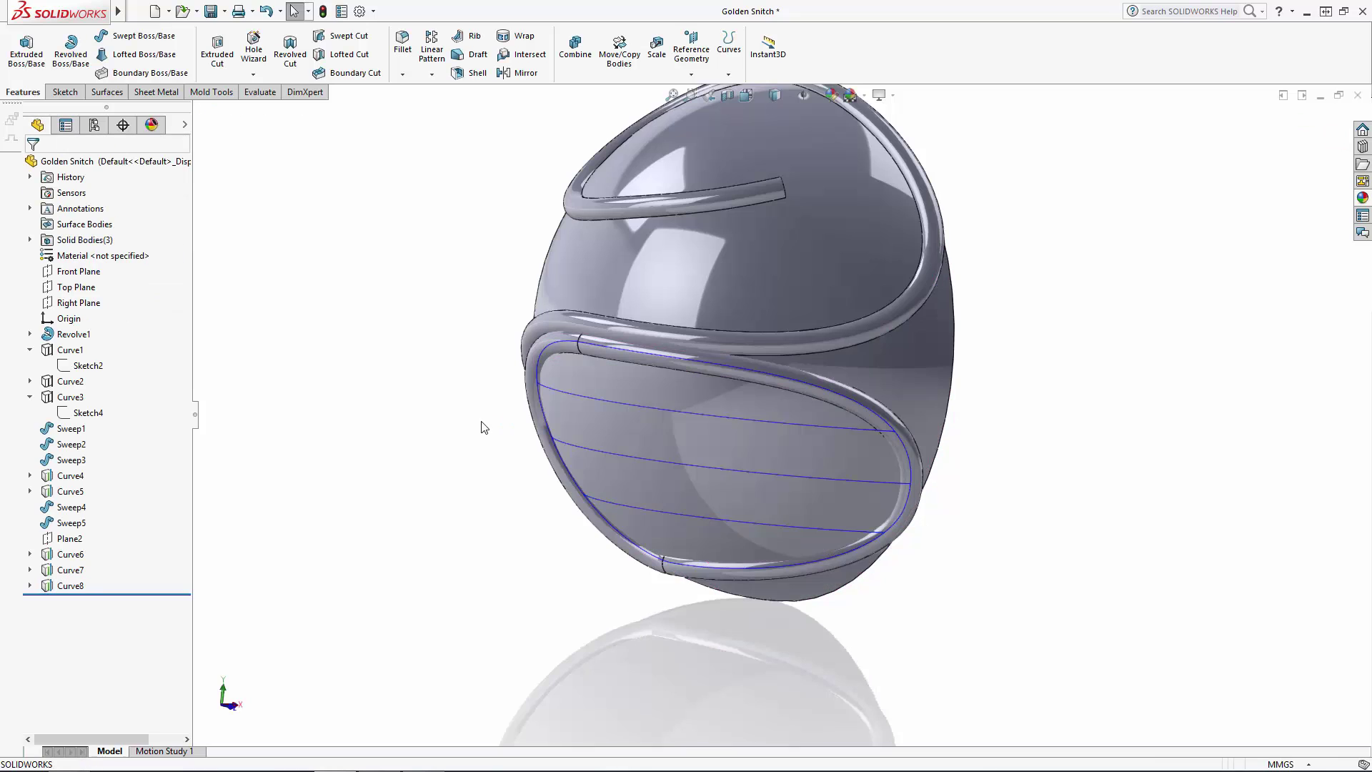
Step: Sweep a 1.4 mm diameter circular profile along the middle projected curve, Curve7, inside the lower loop
middle_drag(481, 425, 432, 402)
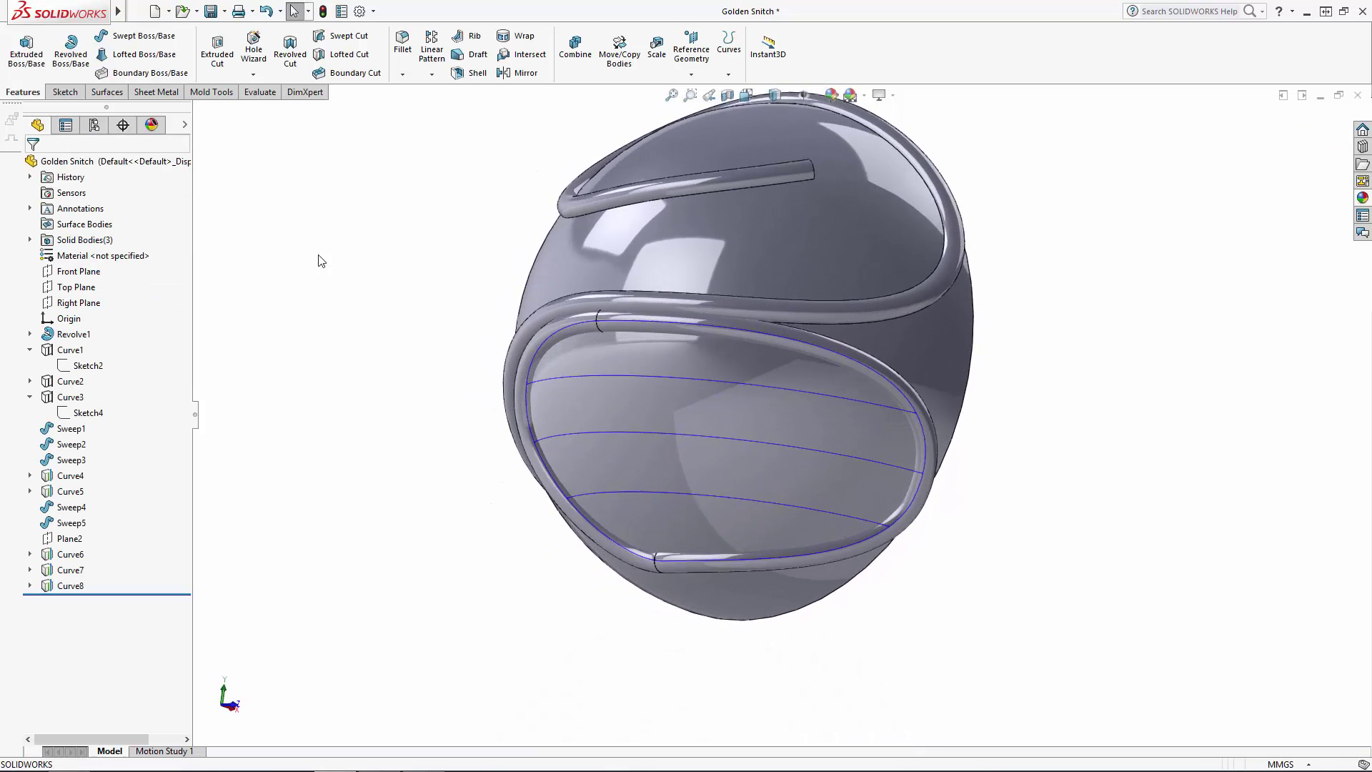
click(137, 36)
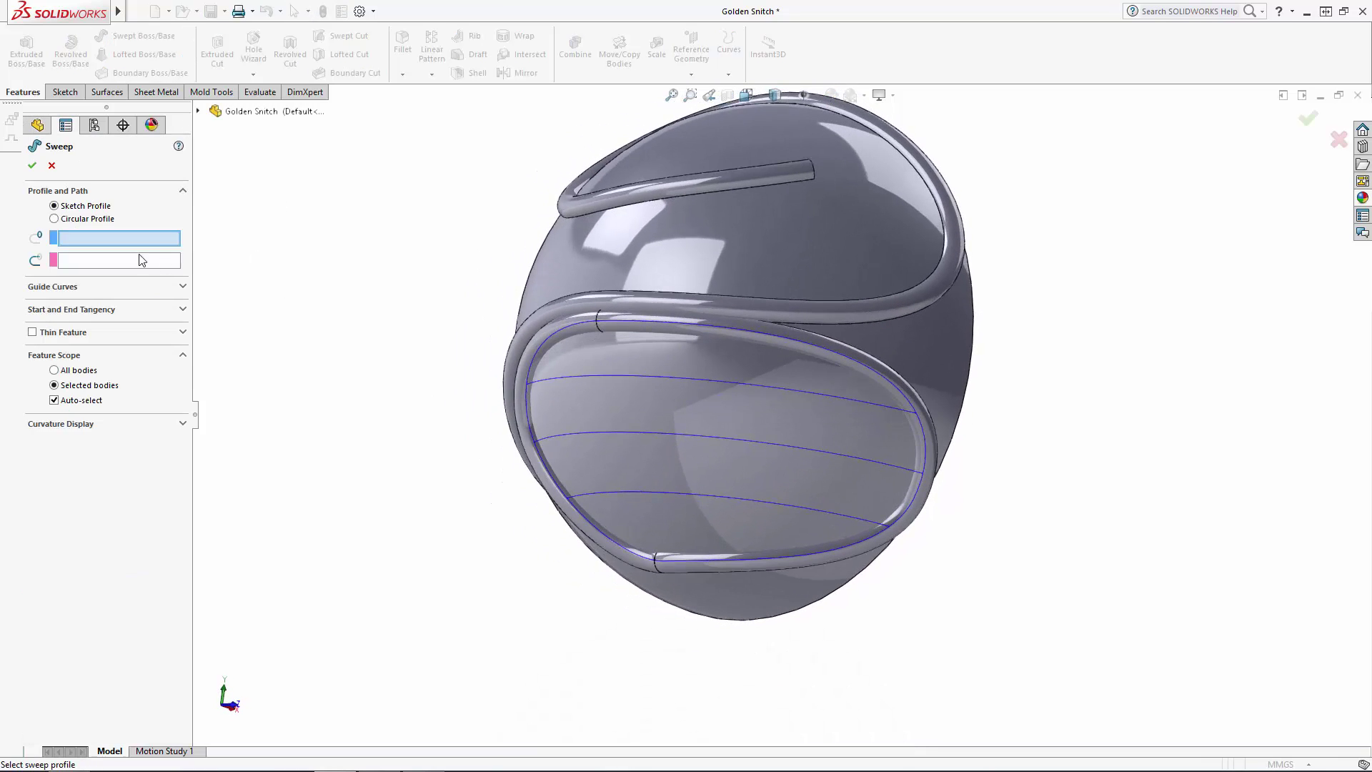
click(89, 218)
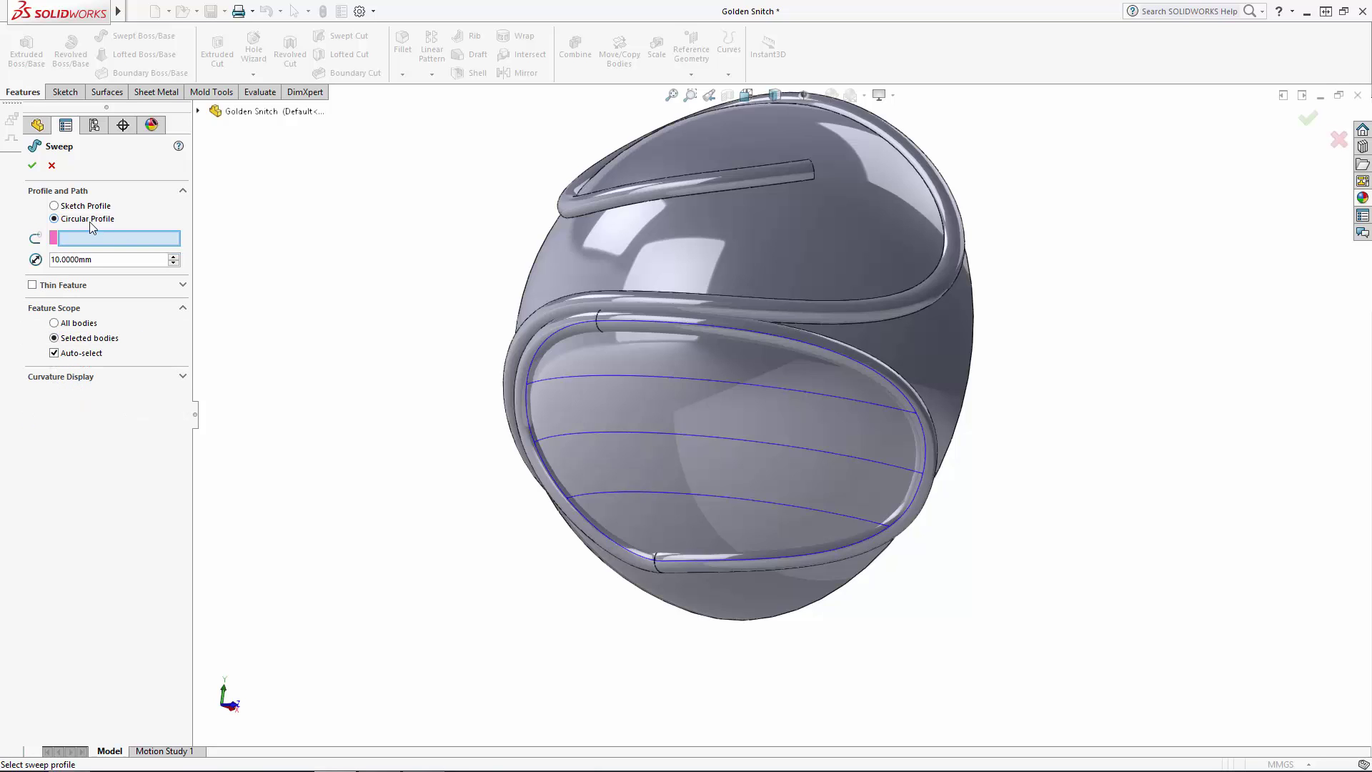
double_click(91, 258)
text(1.)
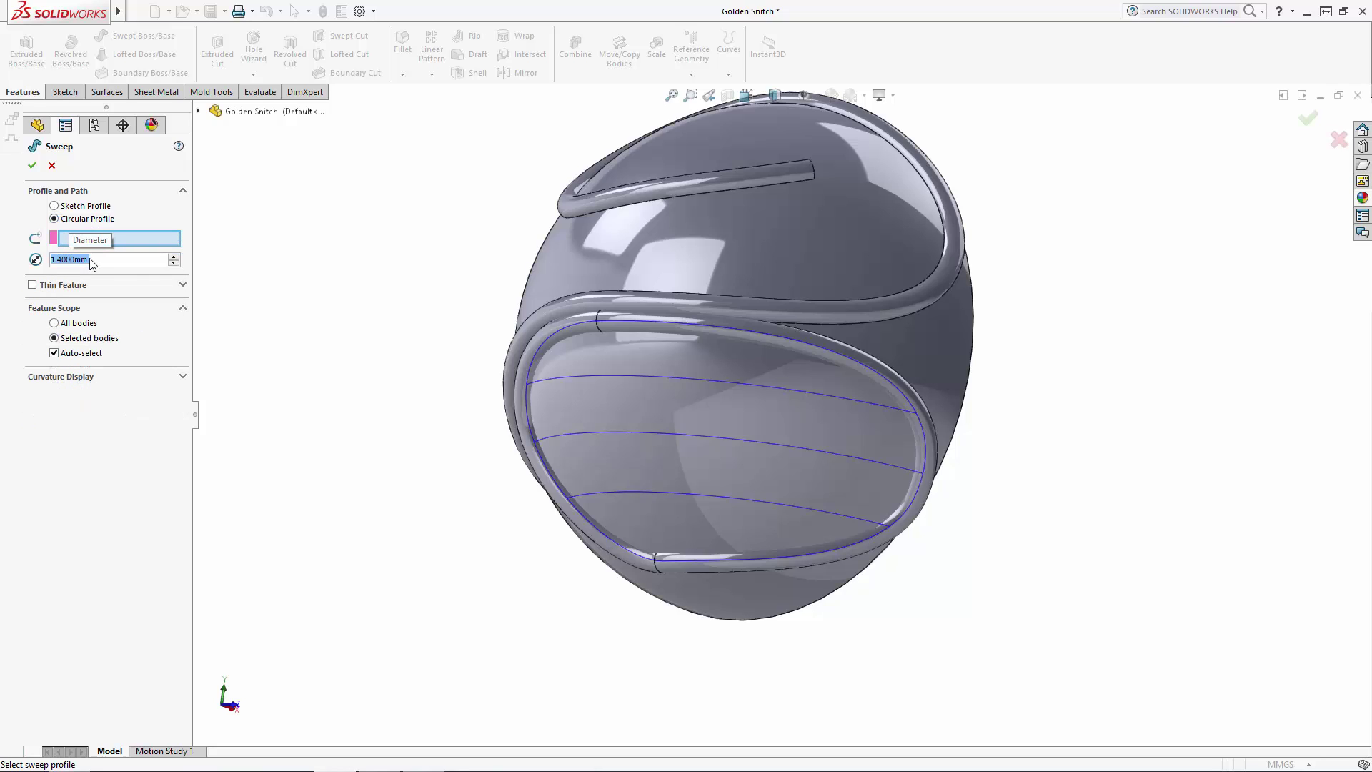
click(642, 435)
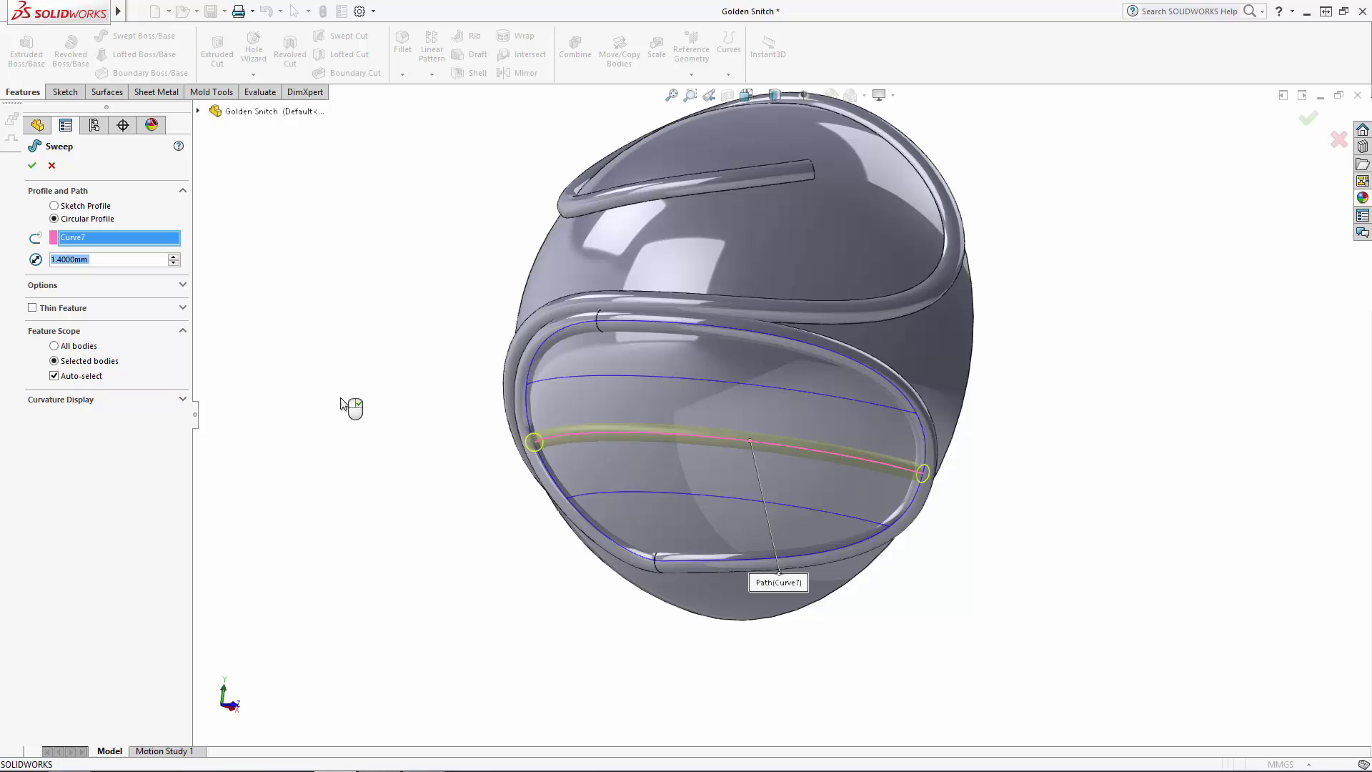
click(61, 288)
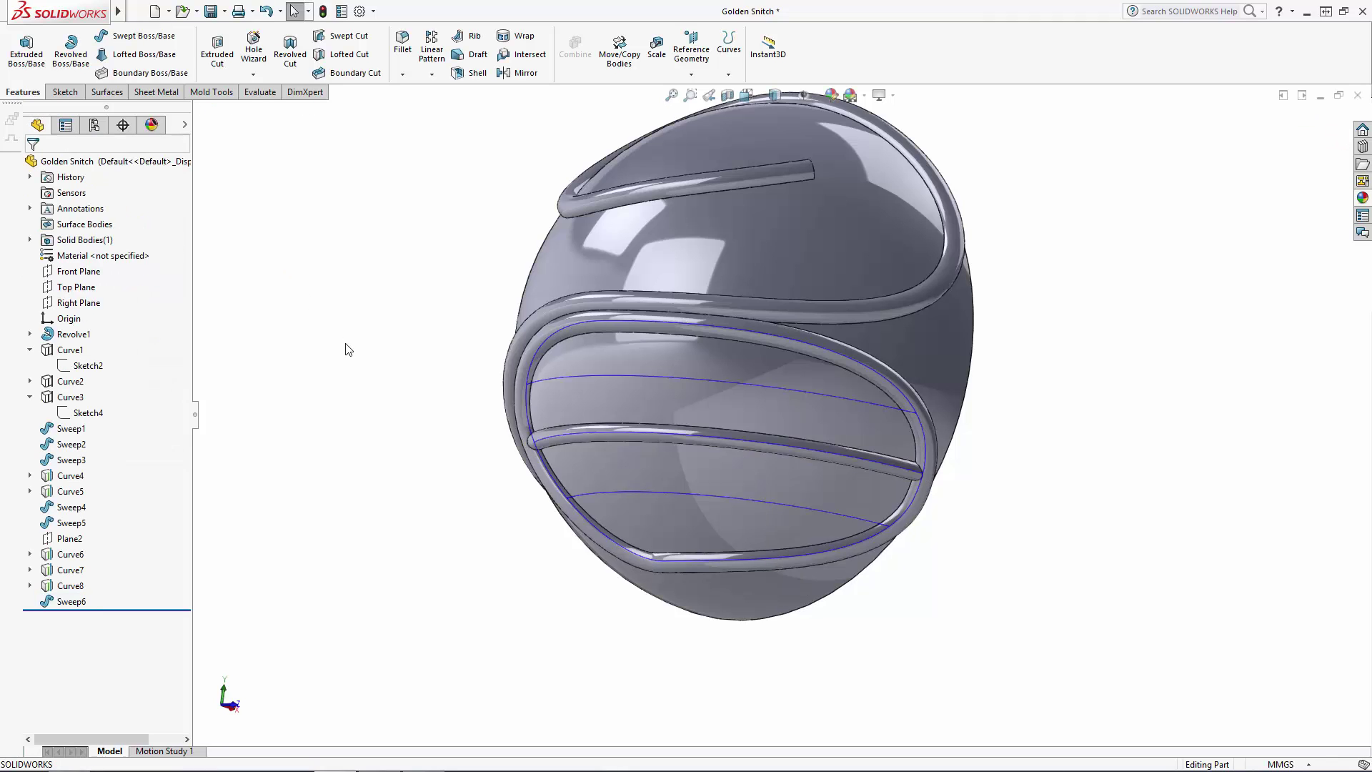
Step: Sweep a 1.4 mm diameter circular profile along the upper projected curve, Curve6, inside the lower loop
click(143, 35)
double_click(89, 258)
text(1.4)
key(Return)
click(713, 384)
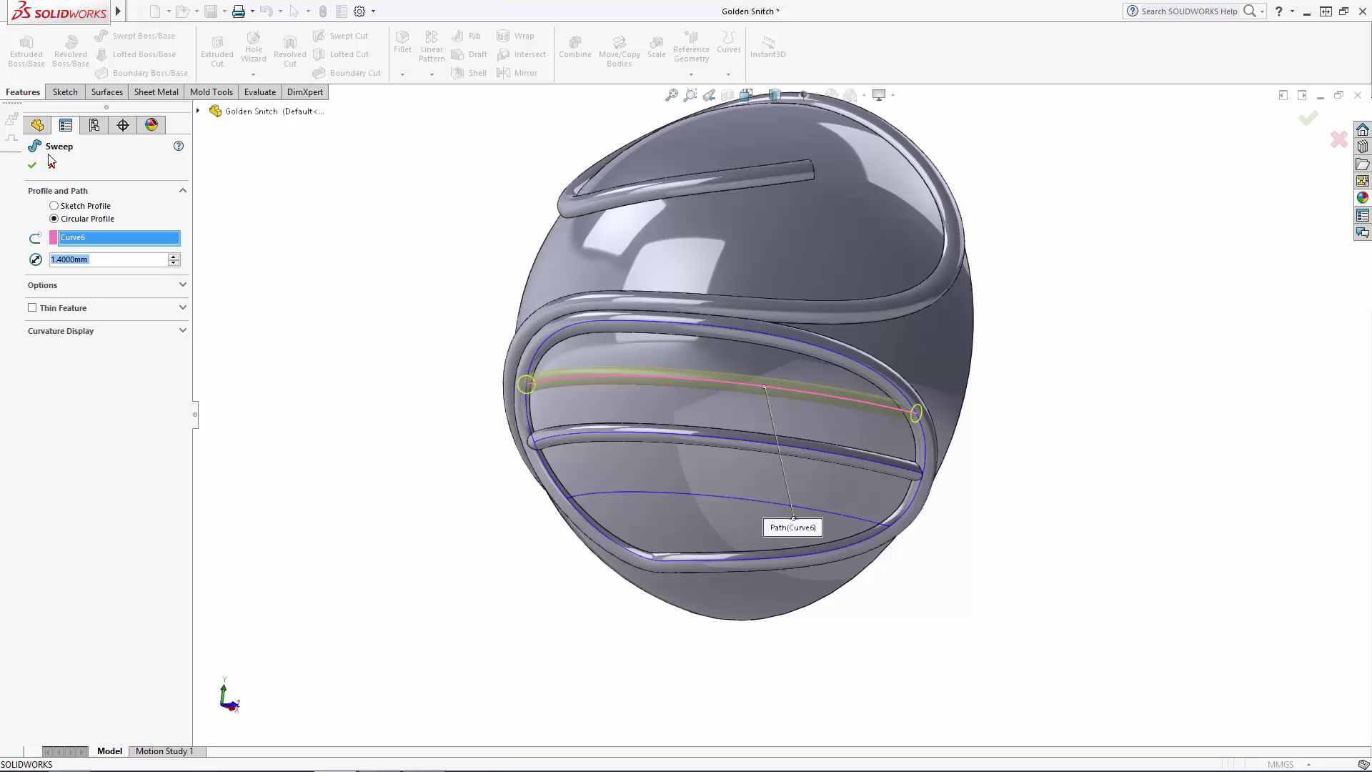
key(Return)
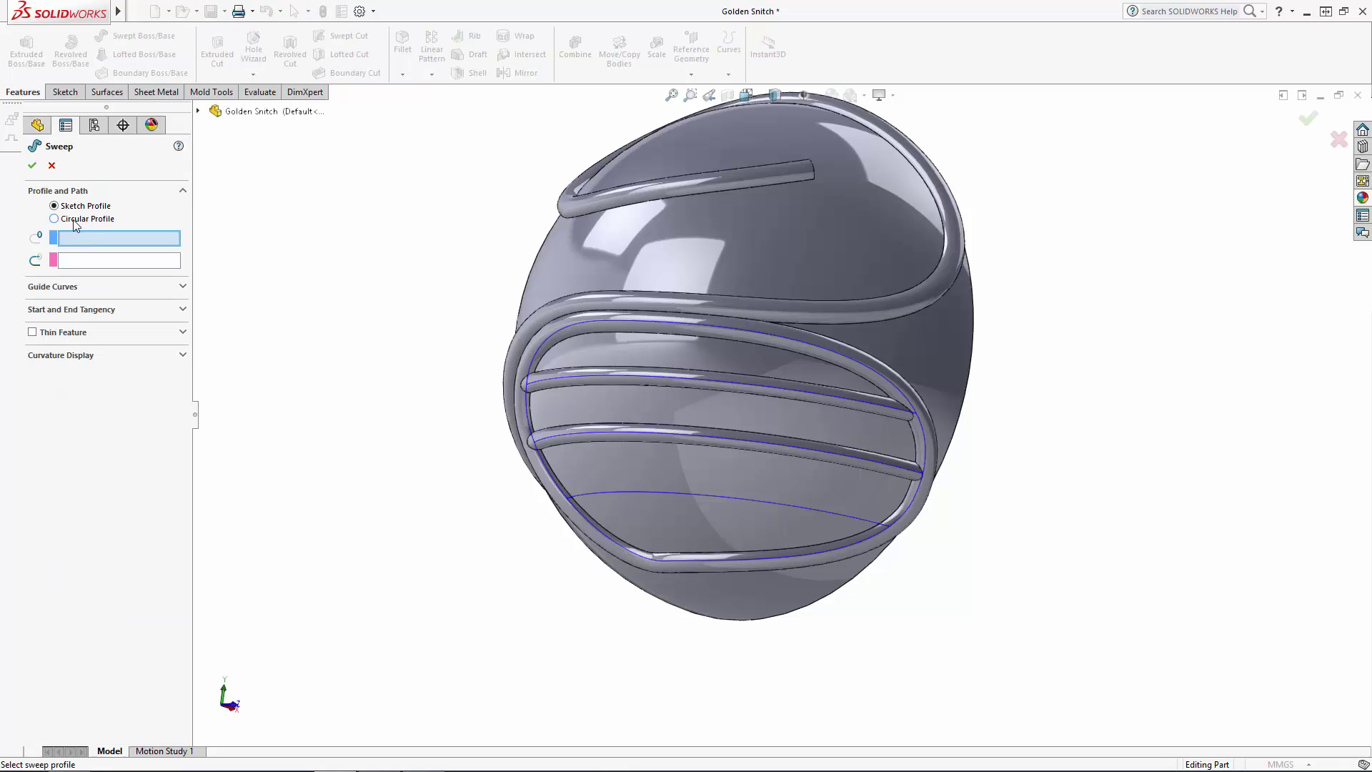
Step: Sweep a 1.4 mm diameter circular profile along the lowest projected curve, Curve8, inside the lower loop
double_click(90, 259)
text(1.4000mm)
click(732, 500)
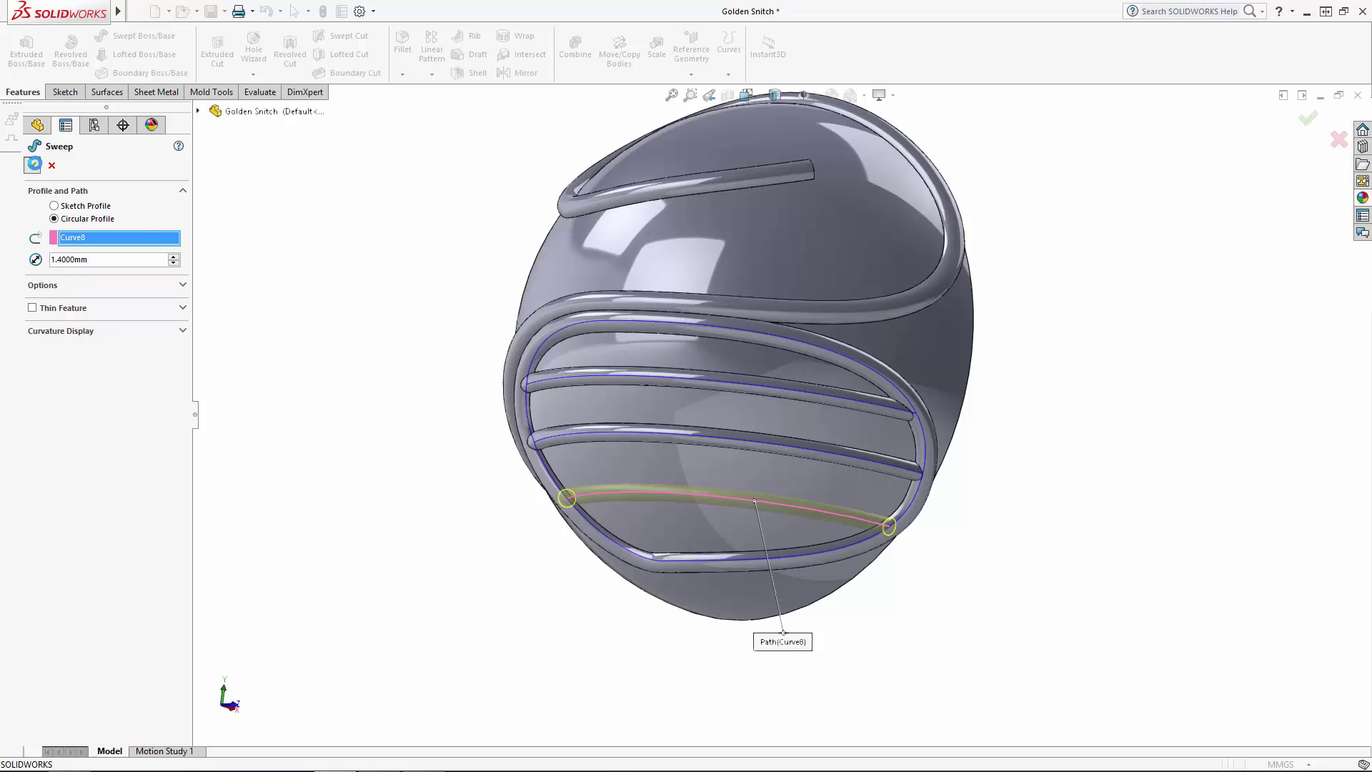
click(32, 165)
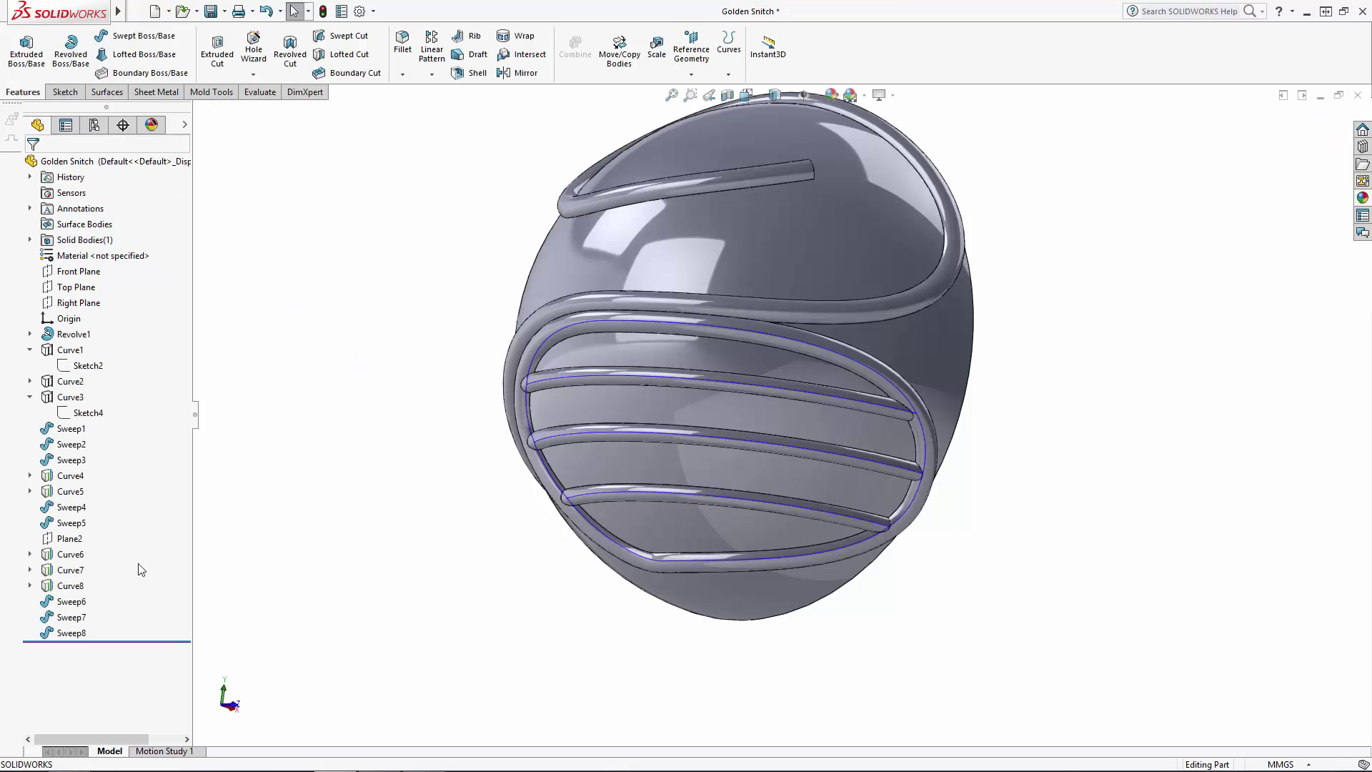
Step: Hide the five projected curves, Curve4 through Curve8
click(70, 554)
ctrl+click(70, 570)
ctrl+click(70, 585)
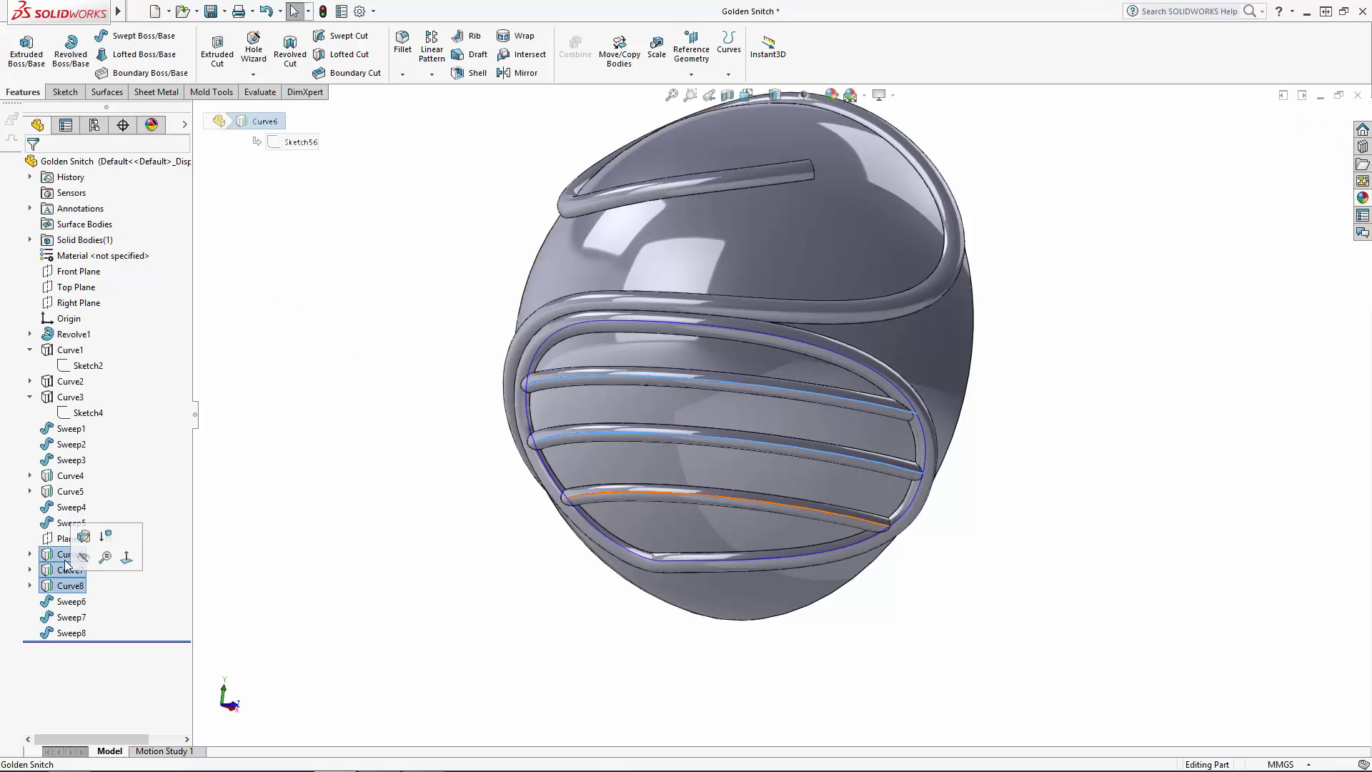
ctrl+click(60, 490)
ctrl+click(61, 475)
click(75, 455)
Step: Start a sketch on the upper seam's free end face and draw a circle centred on the midpoint of its flat edge
scroll(530, 508, up, 3)
middle_drag(533, 513, 731, 332)
scroll(731, 331, down, 5)
click(619, 300)
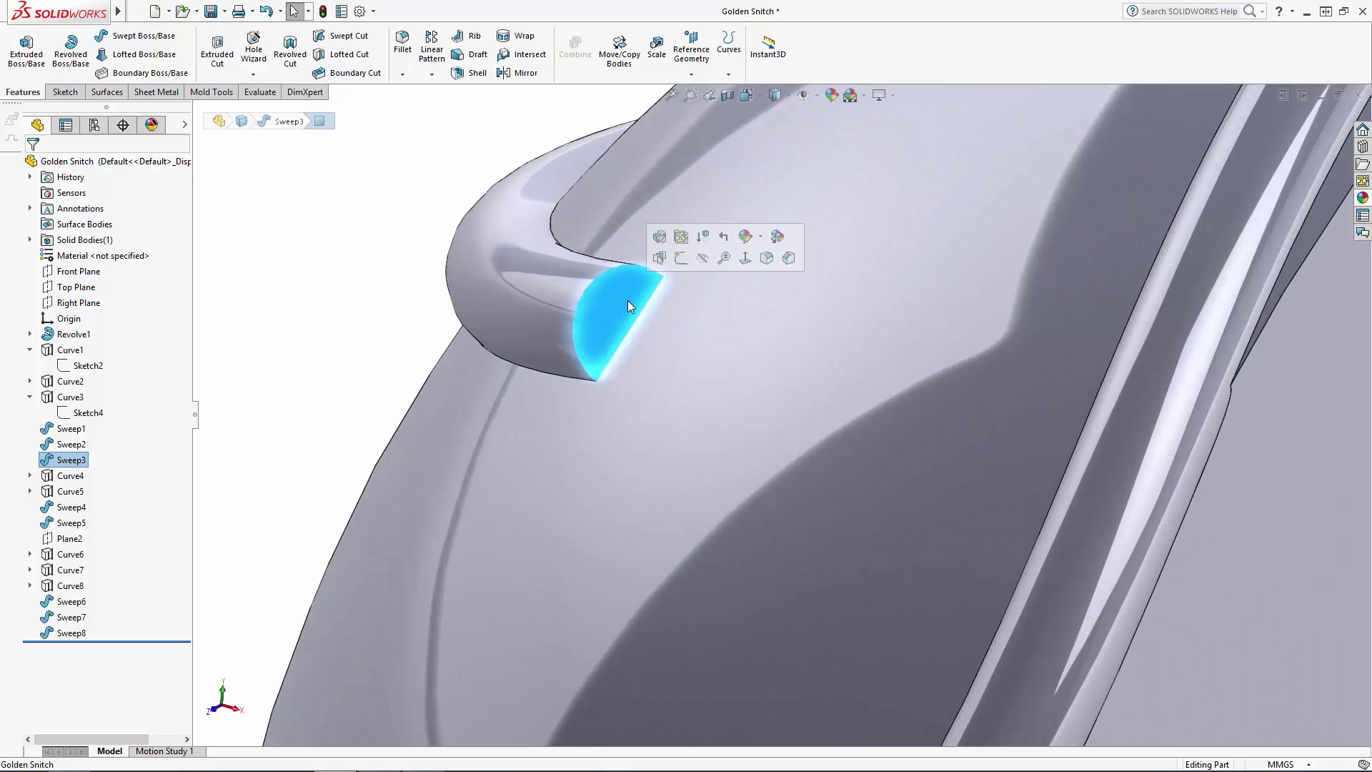
click(723, 233)
click(337, 270)
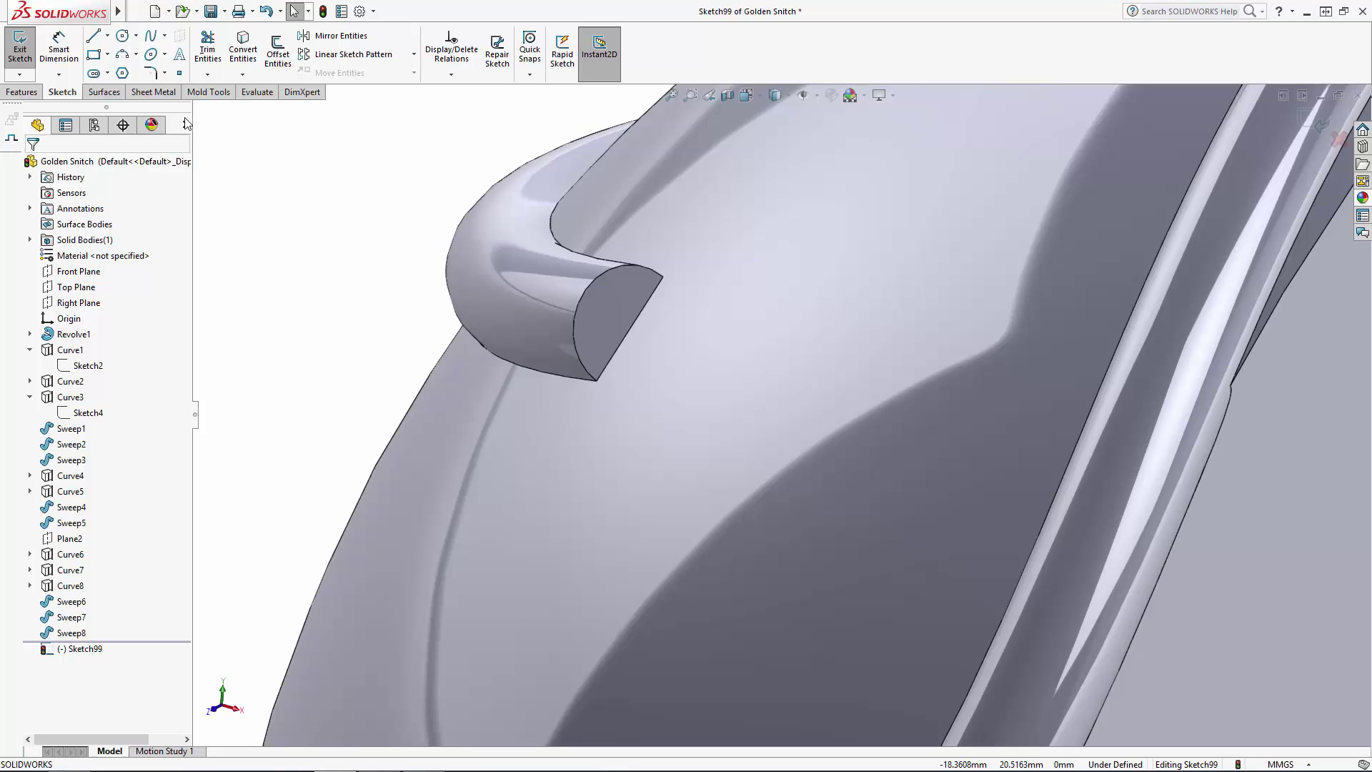
click(122, 36)
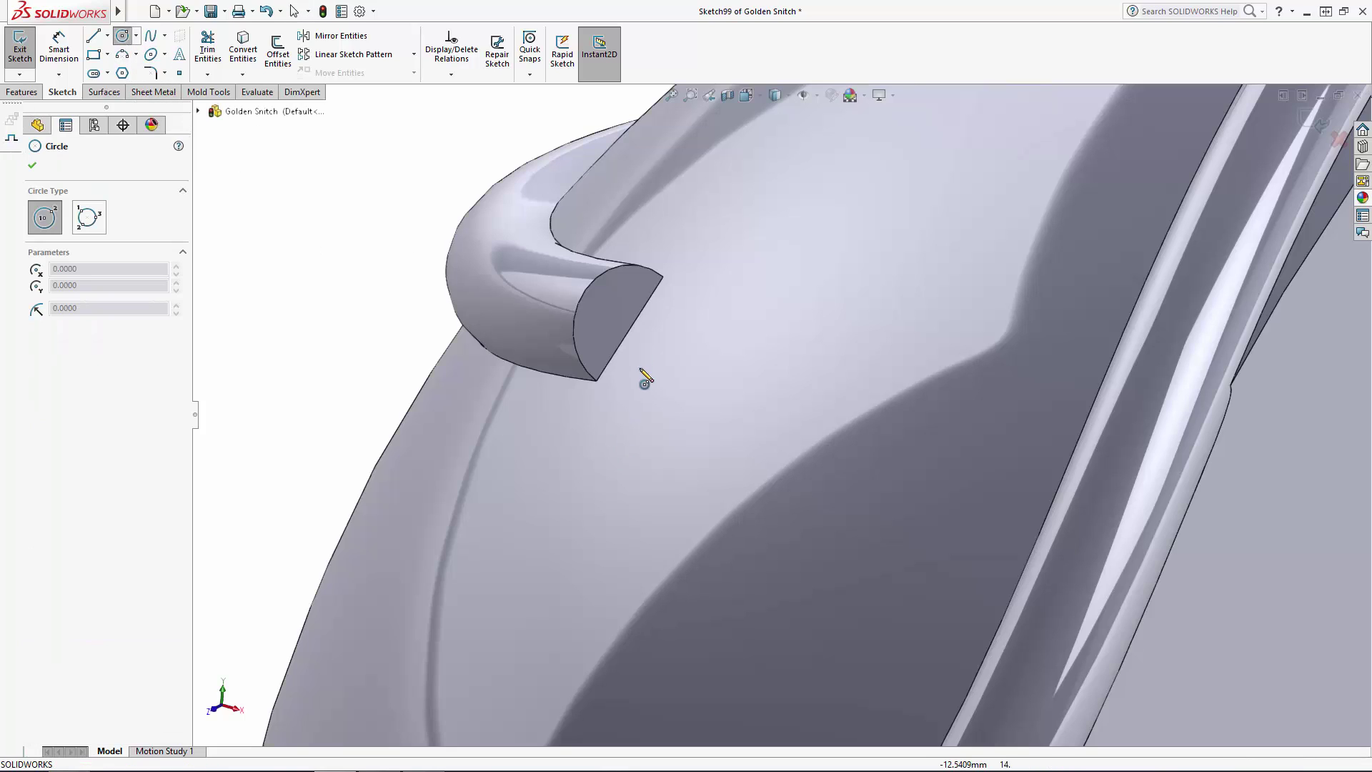
click(628, 328)
click(499, 269)
key(Escape)
Step: Dimension the circle's diameter at 5.5 mm
click(59, 47)
click(359, 238)
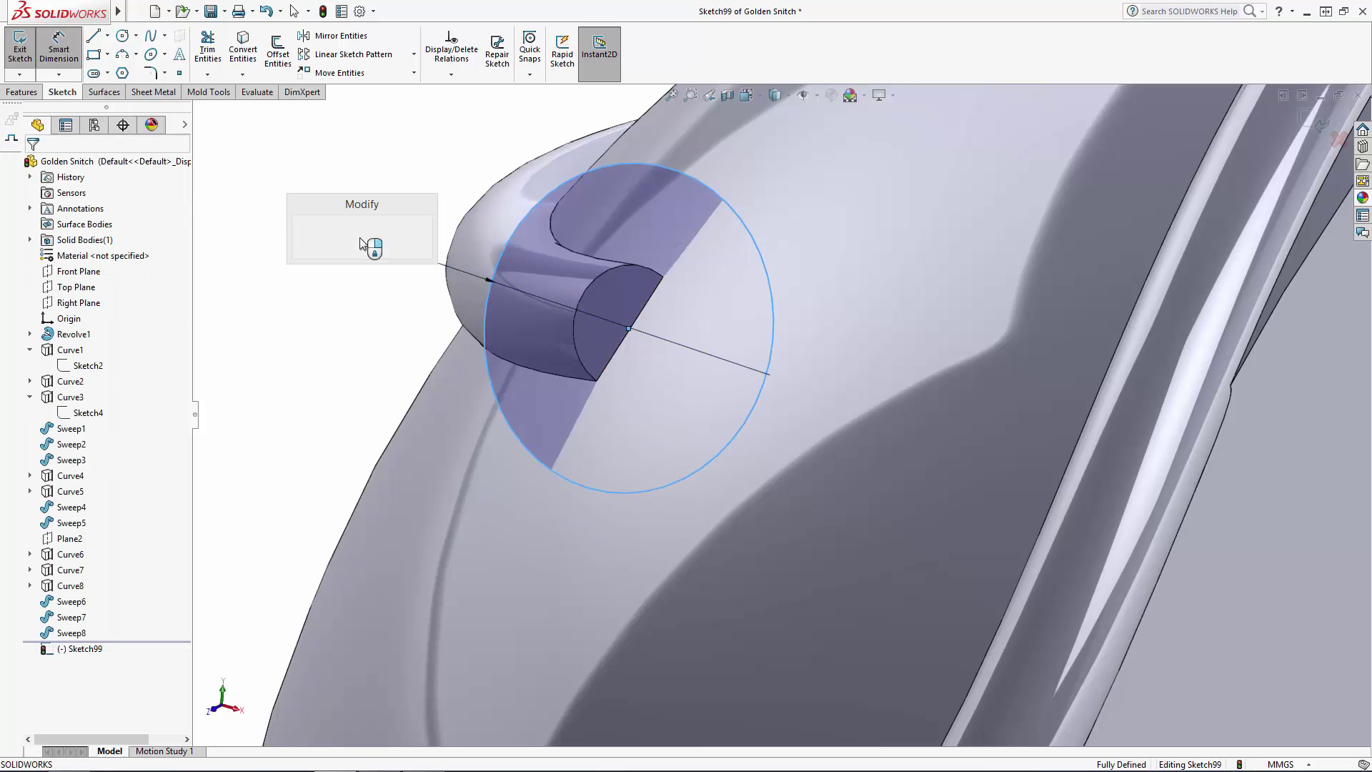
text(5.5)
key(Return)
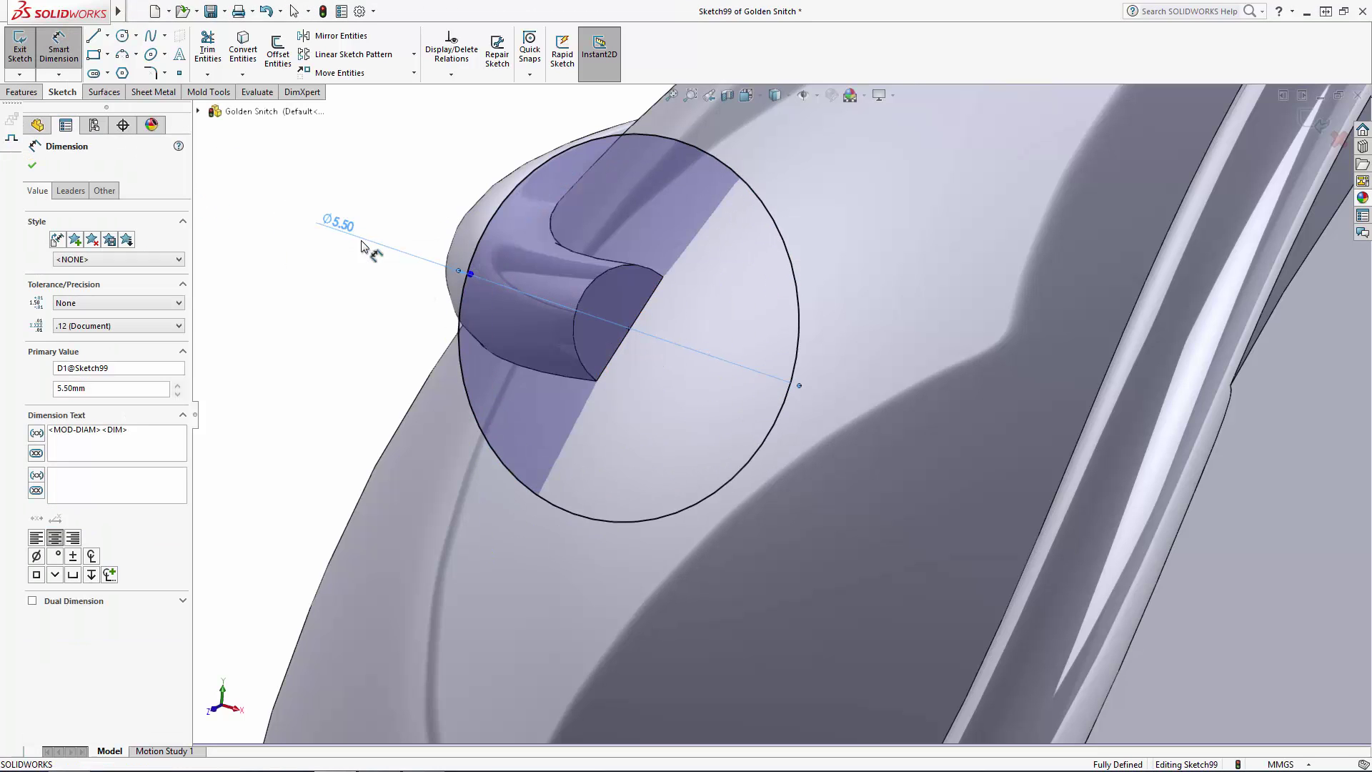
key(Escape)
Step: View the sketch plane head-on and draw a slanted line across the circle, roughly along the end face's flat edge
click(776, 95)
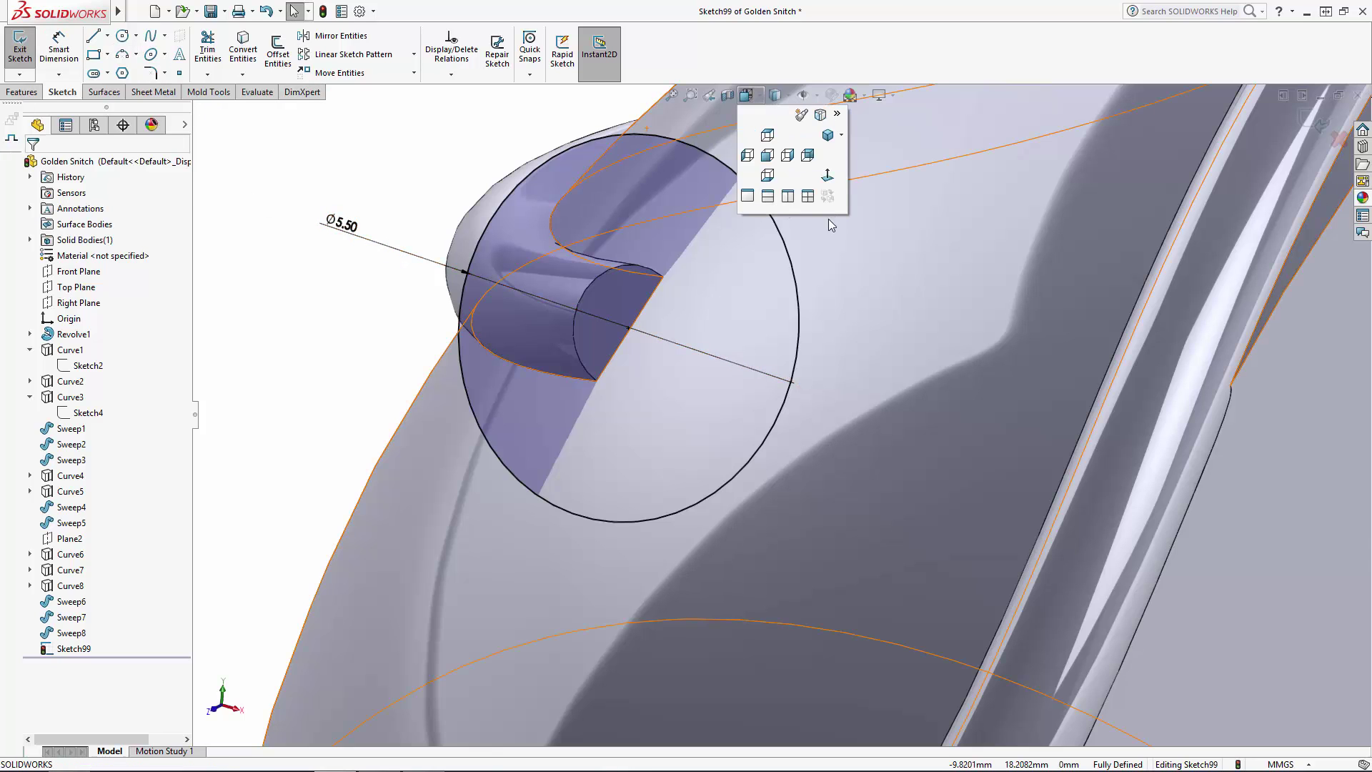
click(829, 182)
scroll(696, 294, down, 5)
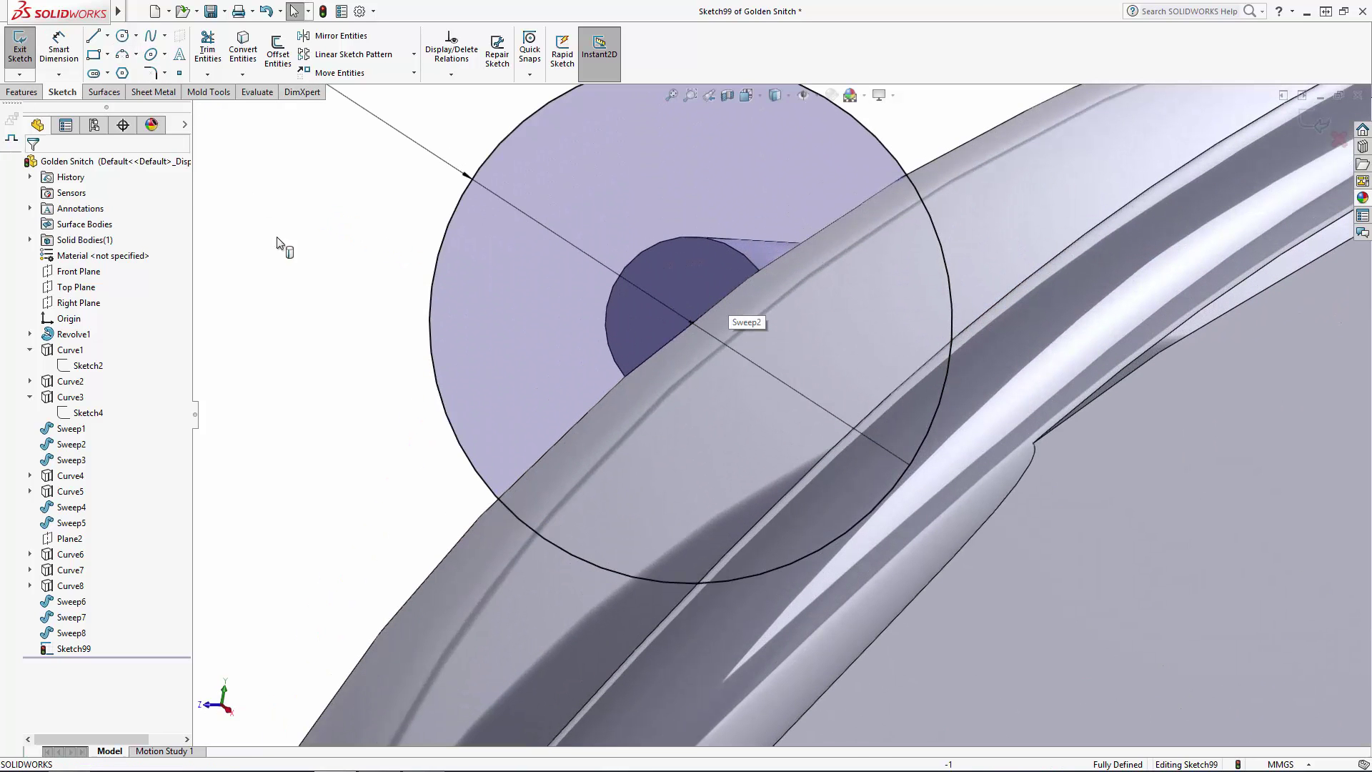
key(l)
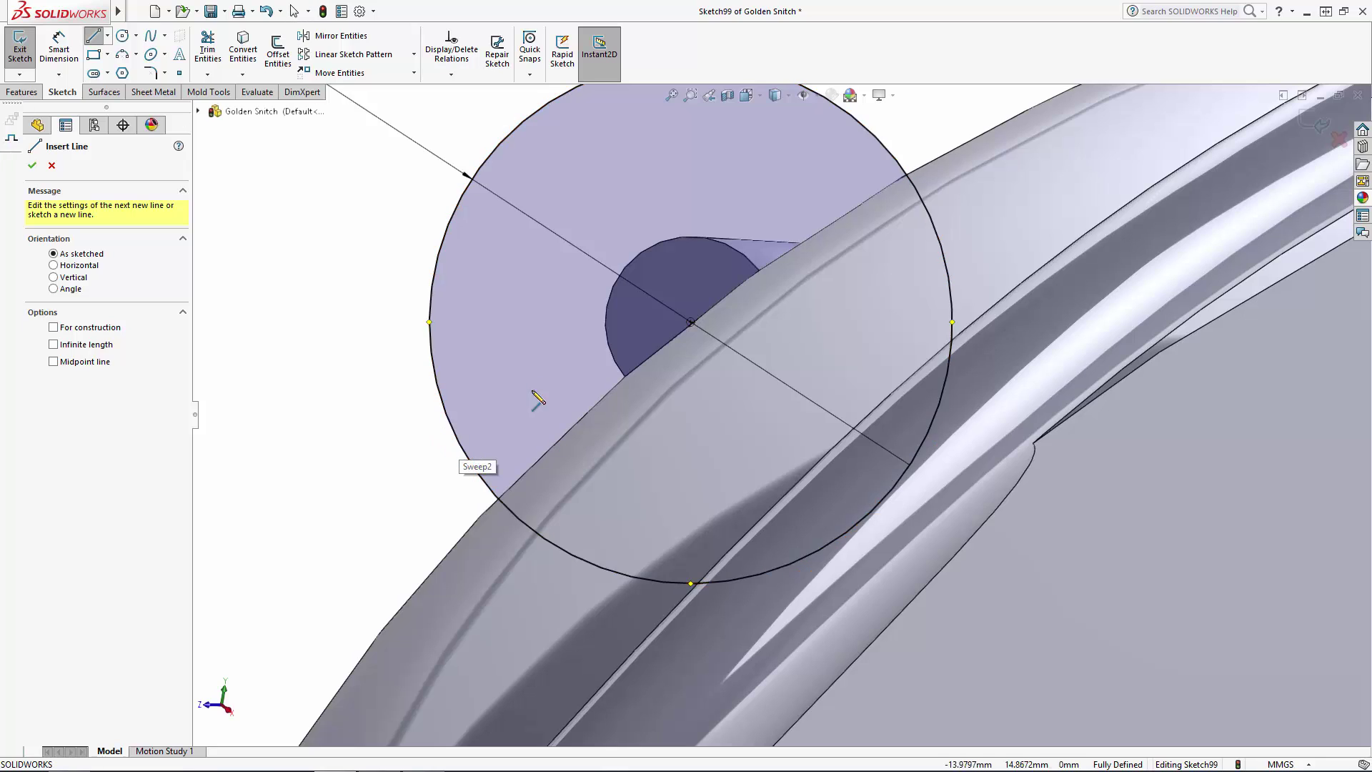
click(508, 508)
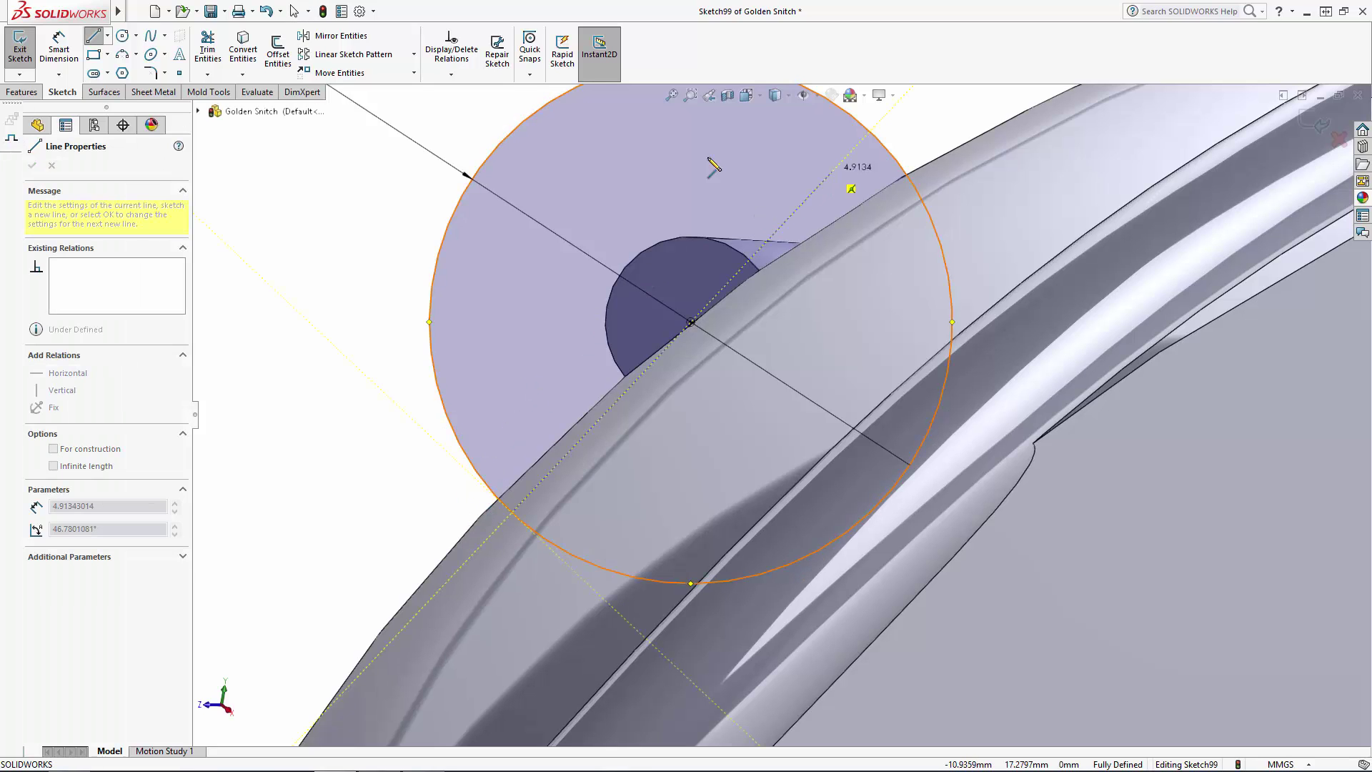
click(896, 162)
key(Escape)
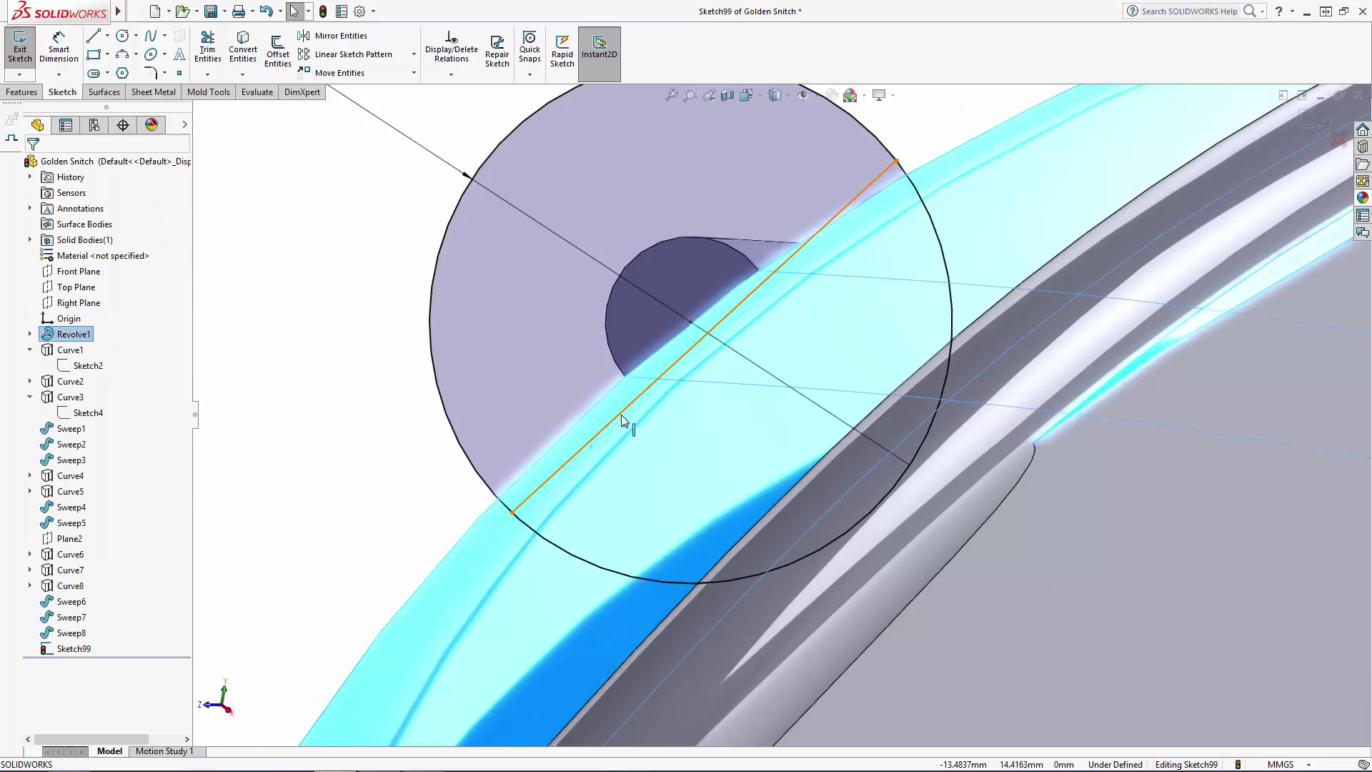
Step: Constrain the line tangent to the end face's flat edge and coincident with the circle's centre point
click(633, 412)
ctrl+click(653, 362)
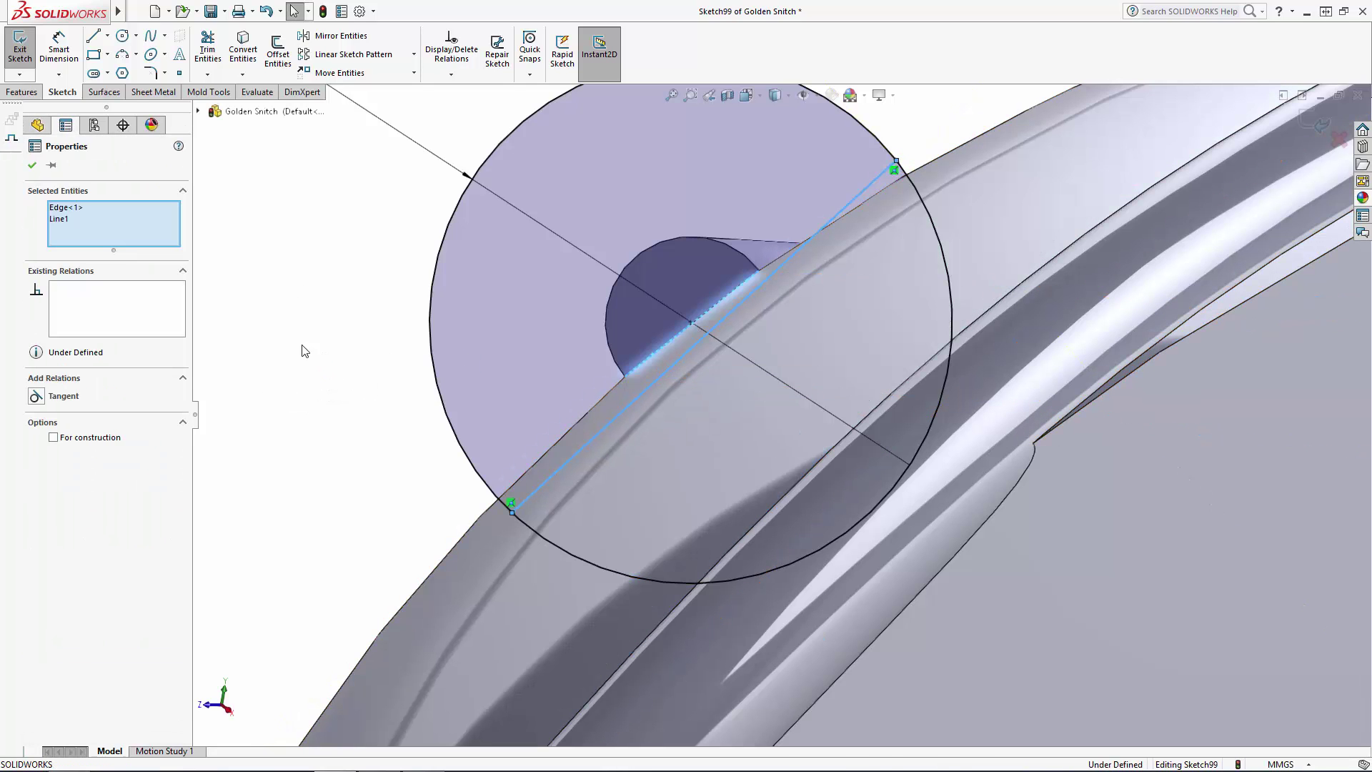
click(36, 395)
click(284, 414)
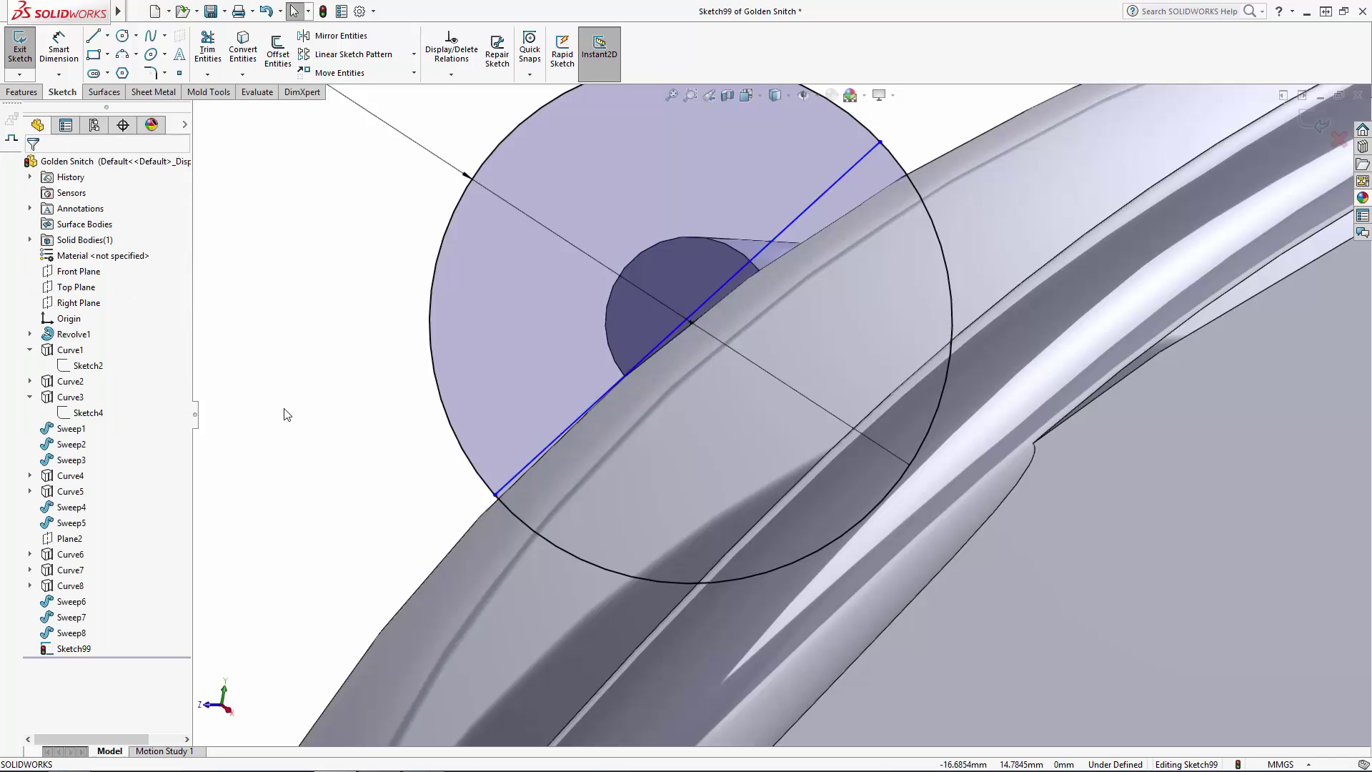
click(690, 319)
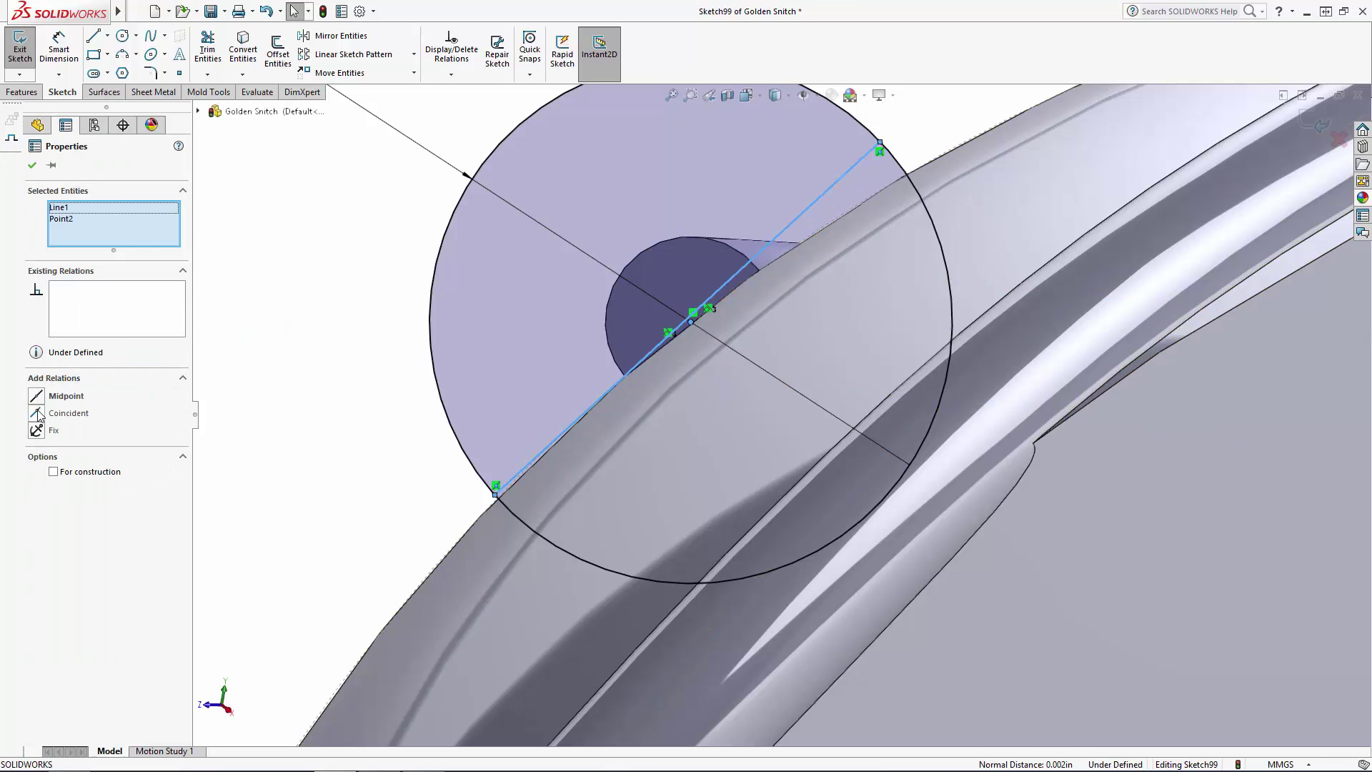
click(36, 413)
click(358, 439)
Step: Trim away the circle's arc on the sphere side of the line, leaving an outer semicircle, and exit the sketch
click(207, 48)
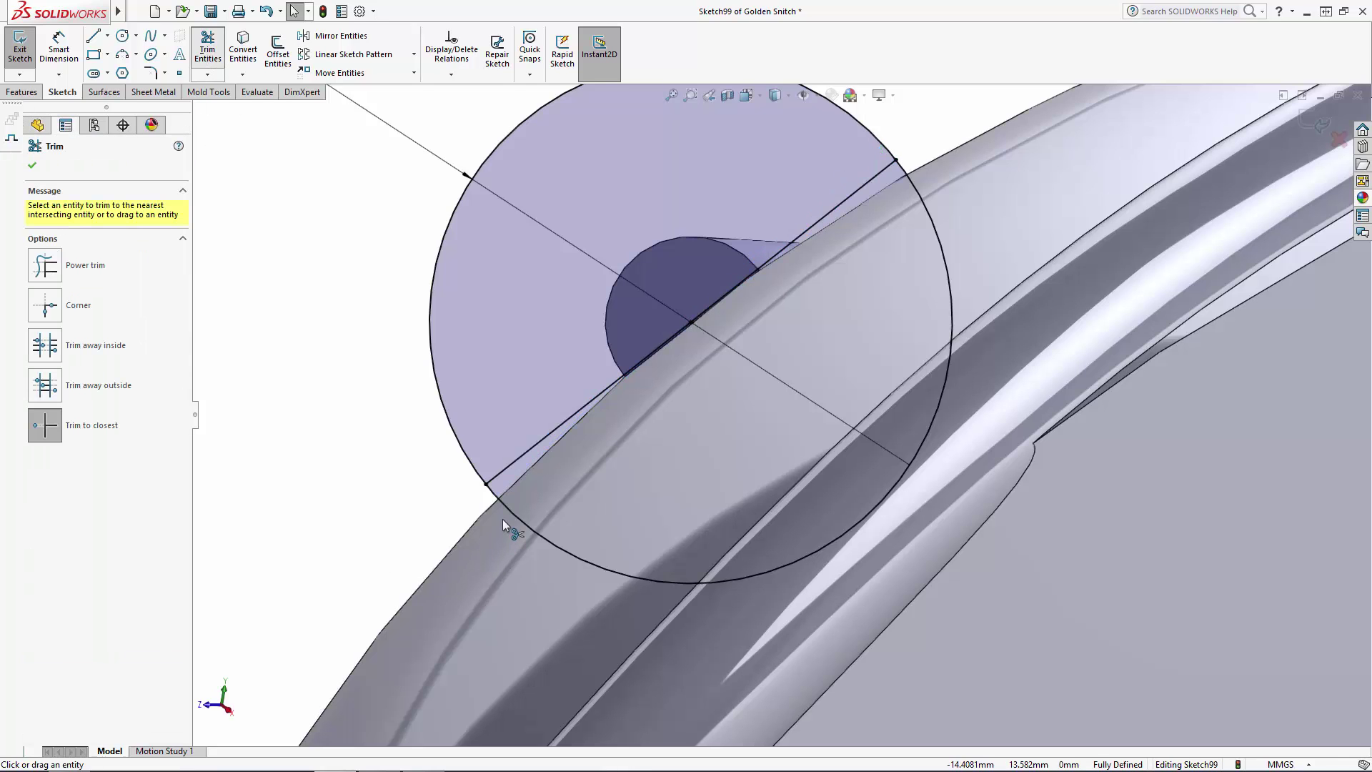
click(503, 512)
key(Escape)
scroll(800, 372, up, 5)
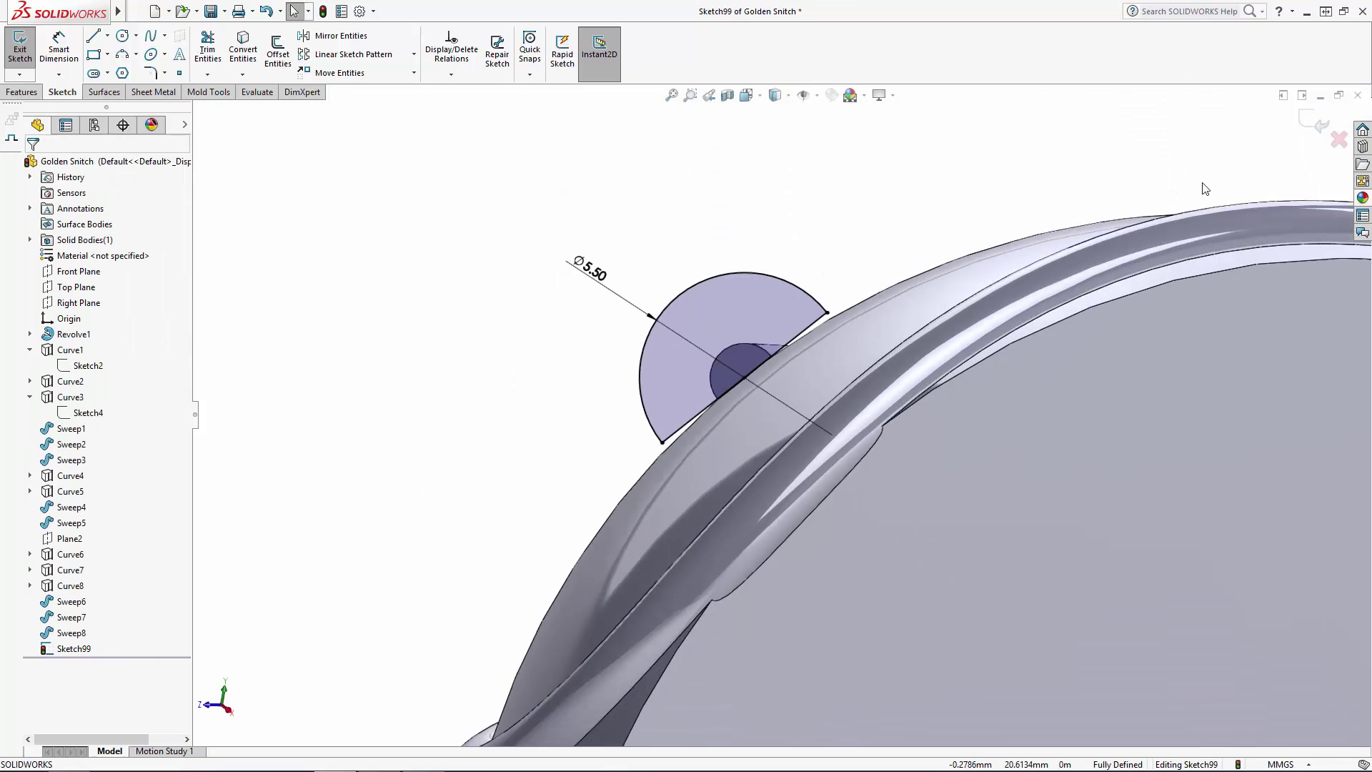
click(1315, 122)
Step: Revolve the semicircle sketch 360 degrees about its straight line, merging the ball with the seam's end
mouse_move(948, 268)
middle_down()
mouse_move(946, 224)
mouse_move(1010, 296)
middle_up()
click(76, 63)
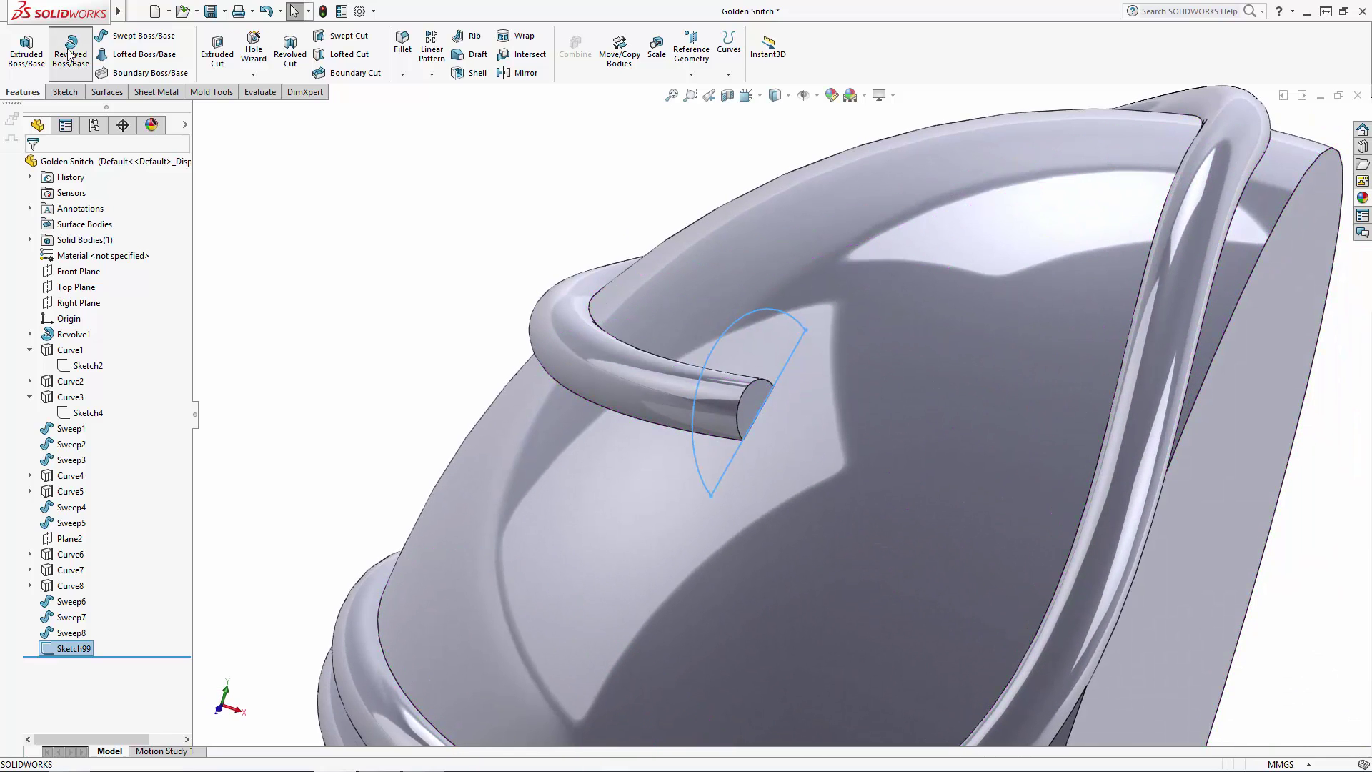
click(729, 467)
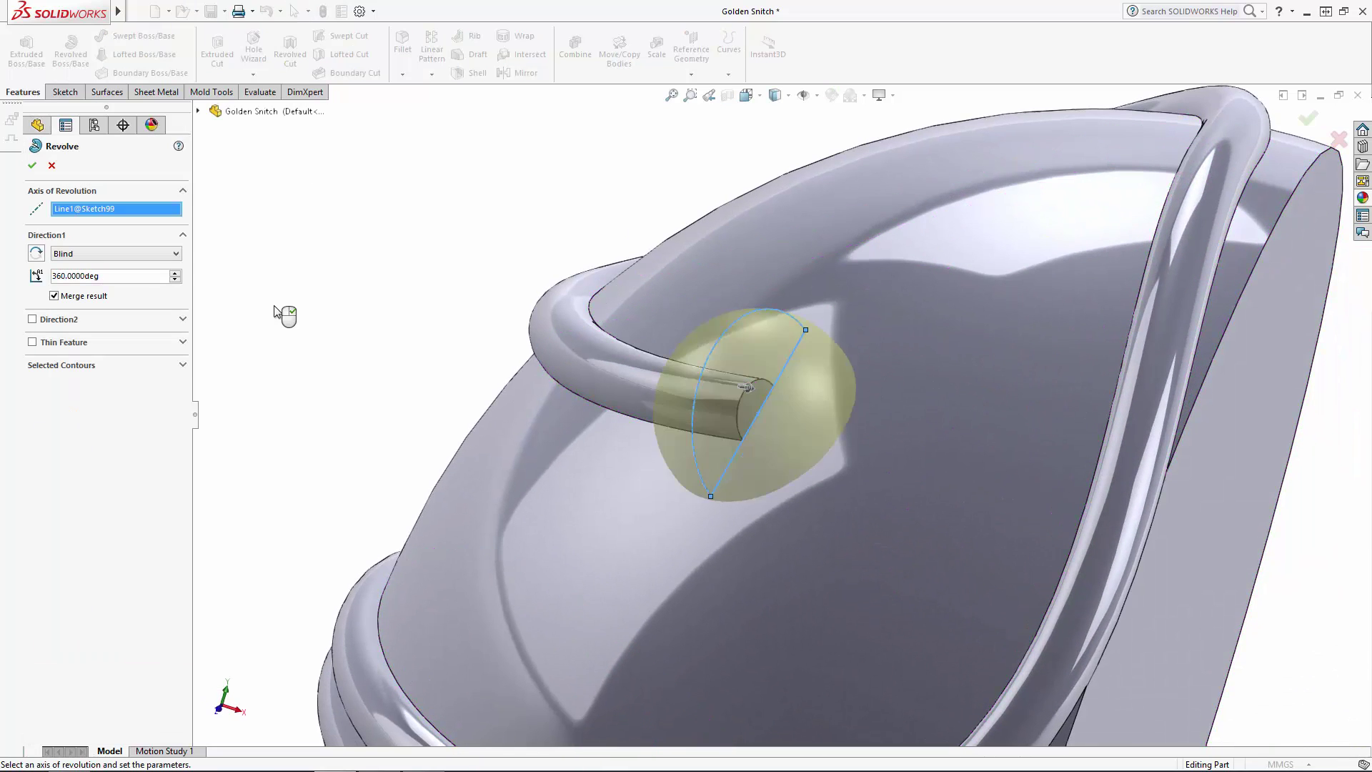
click(32, 165)
click(393, 310)
Step: Examine the ball and the places where the seams meet the half sphere's flat face
scroll(457, 347, up, 5)
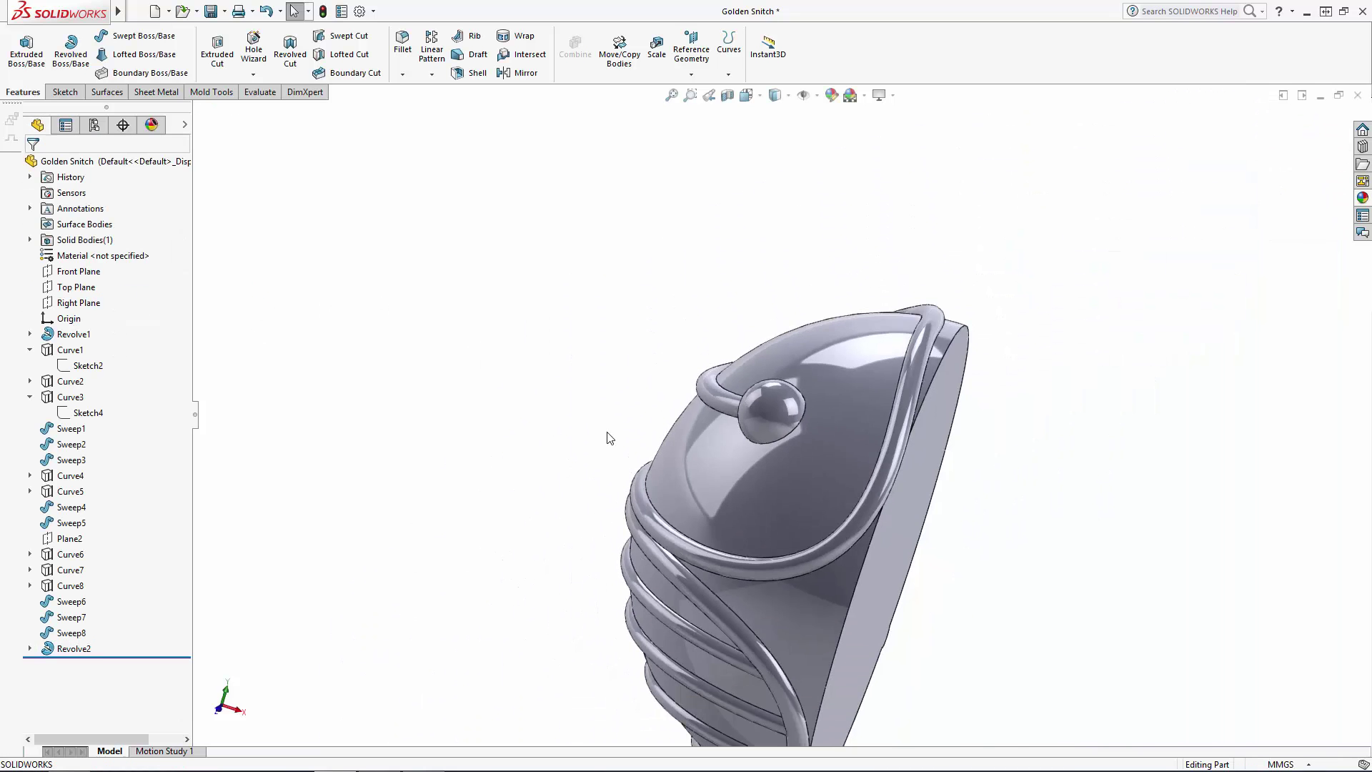
middle_drag(668, 483, 767, 512)
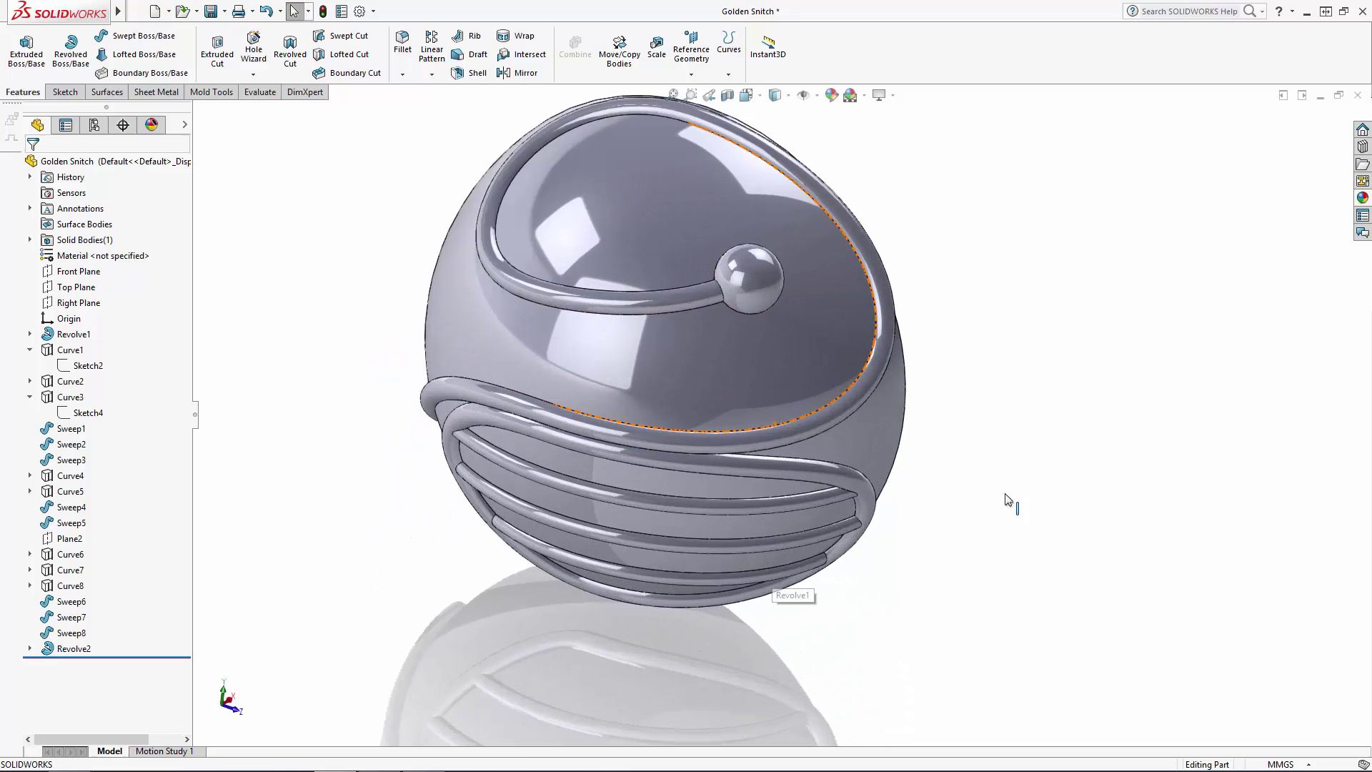
middle_drag(1016, 463, 1010, 535)
scroll(821, 336, down, 8)
scroll(786, 414, up, 6)
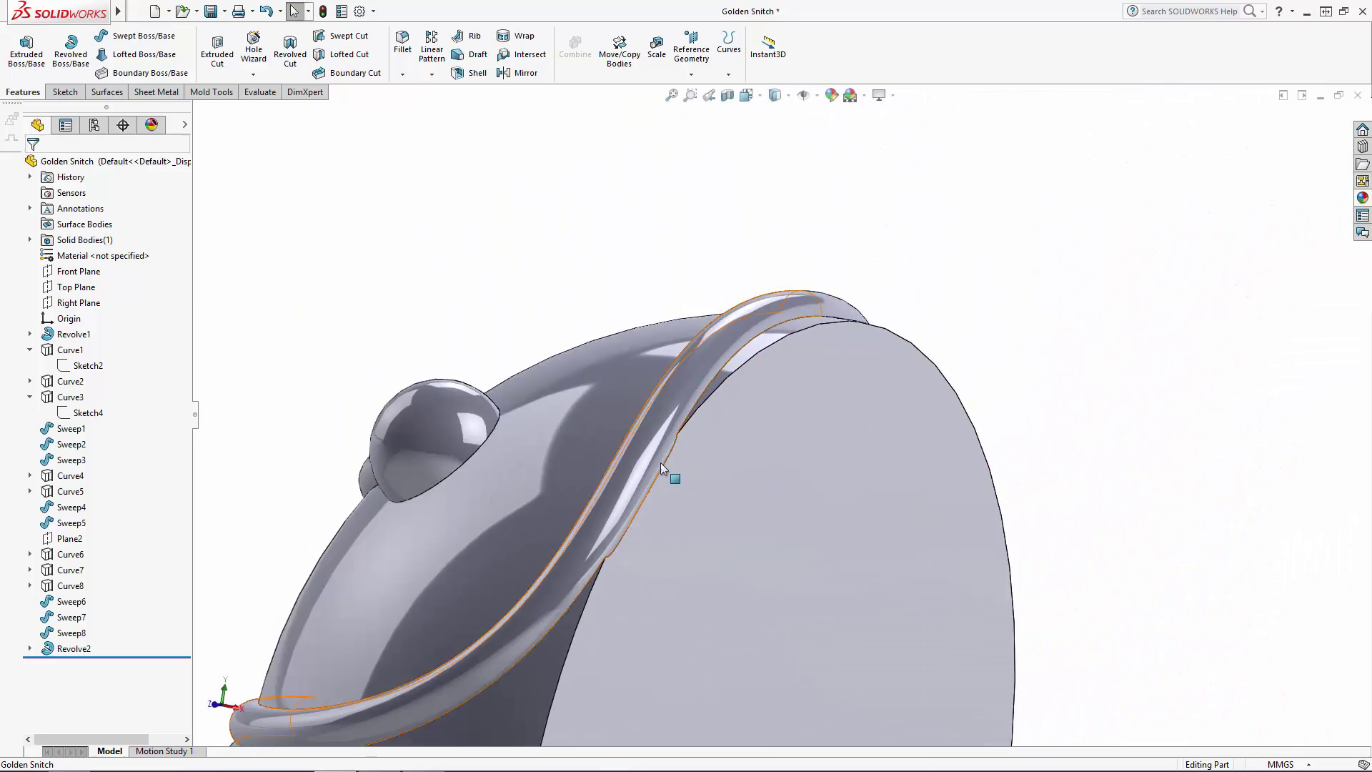
scroll(743, 493, up, 6)
scroll(721, 443, down, 8)
scroll(721, 443, up, 3)
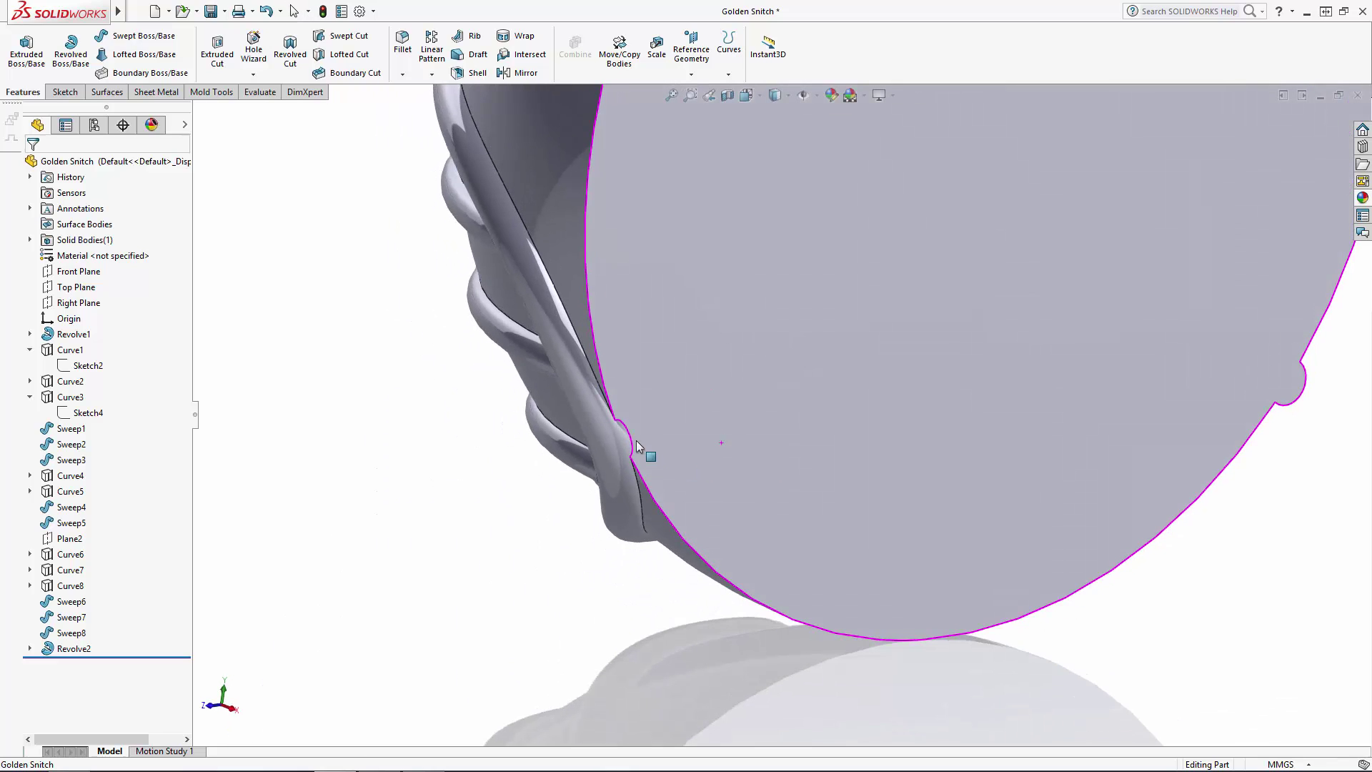
key(f)
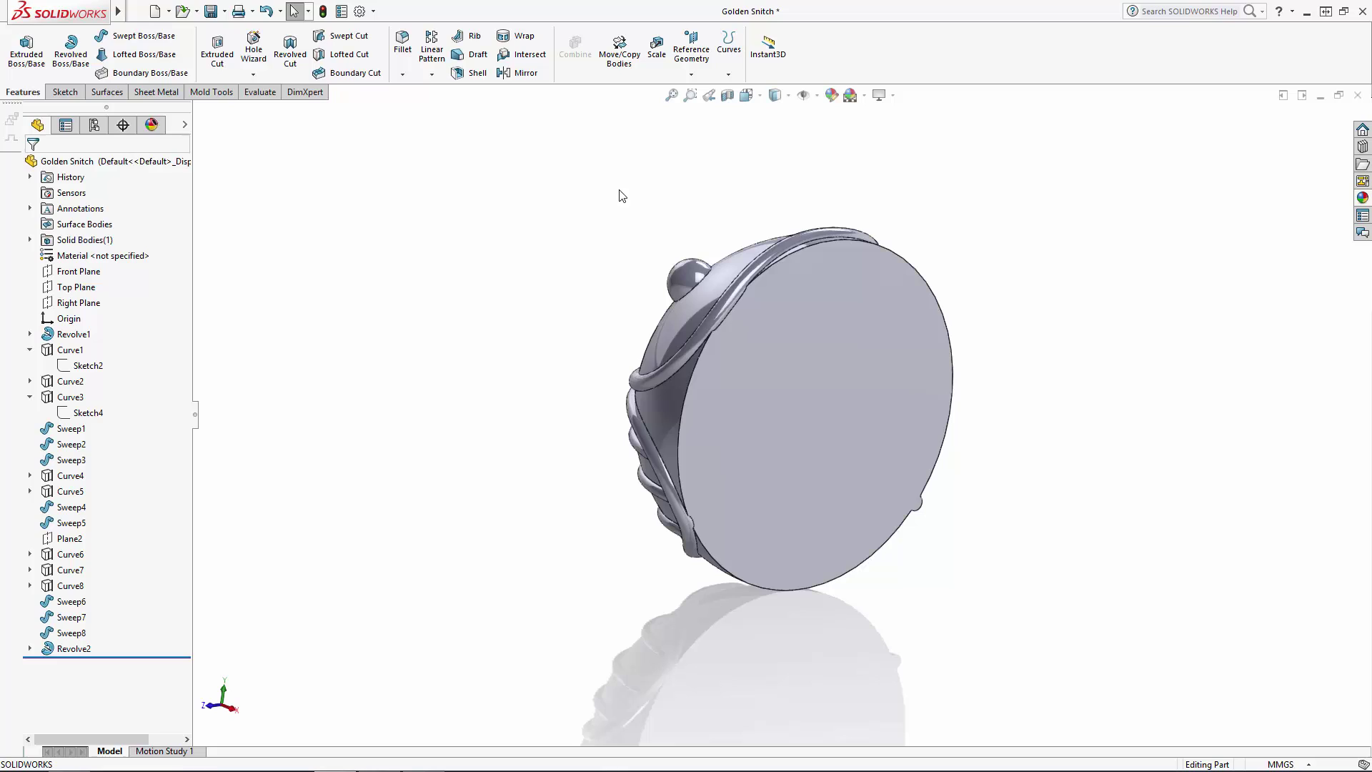
Step: Split the part with the Right Plane and consume resulting bodies 1 and 2, the seam slivers beyond the flat face
click(77, 302)
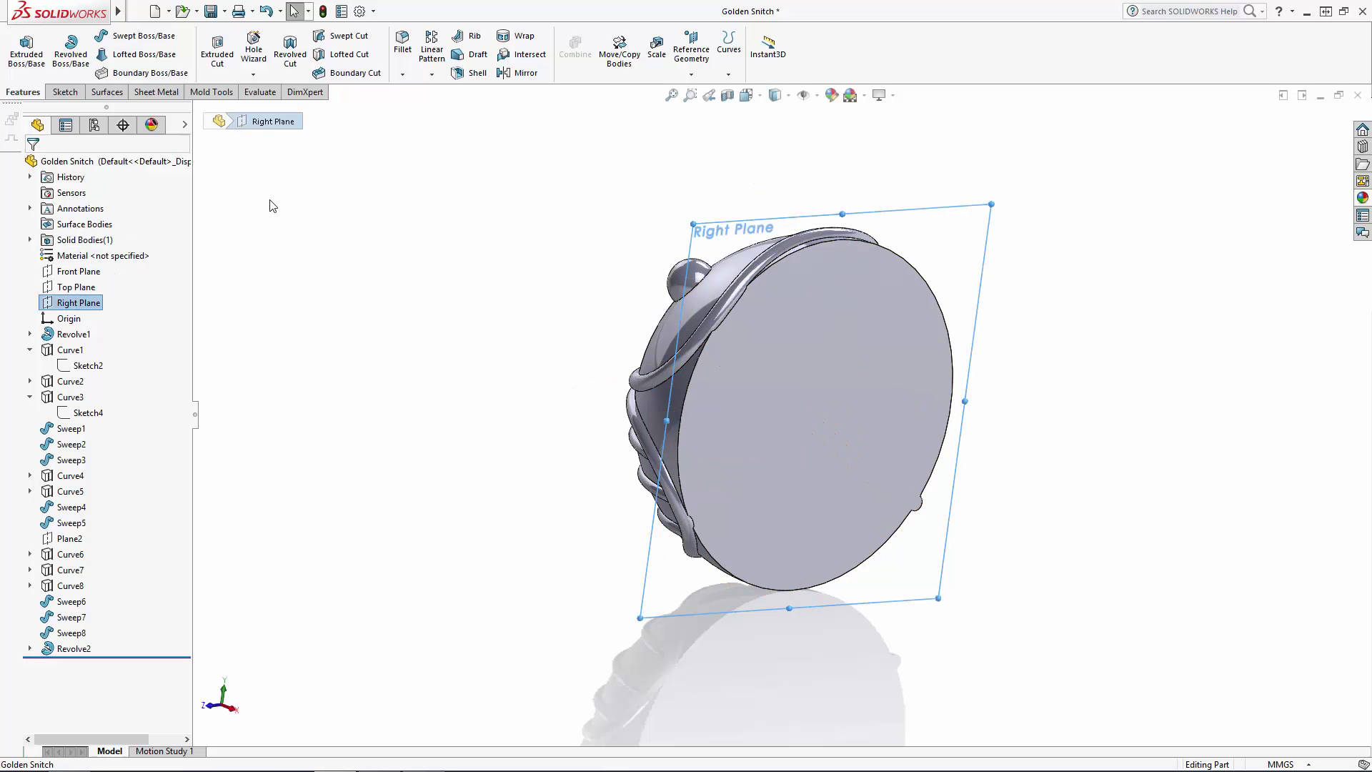
click(220, 11)
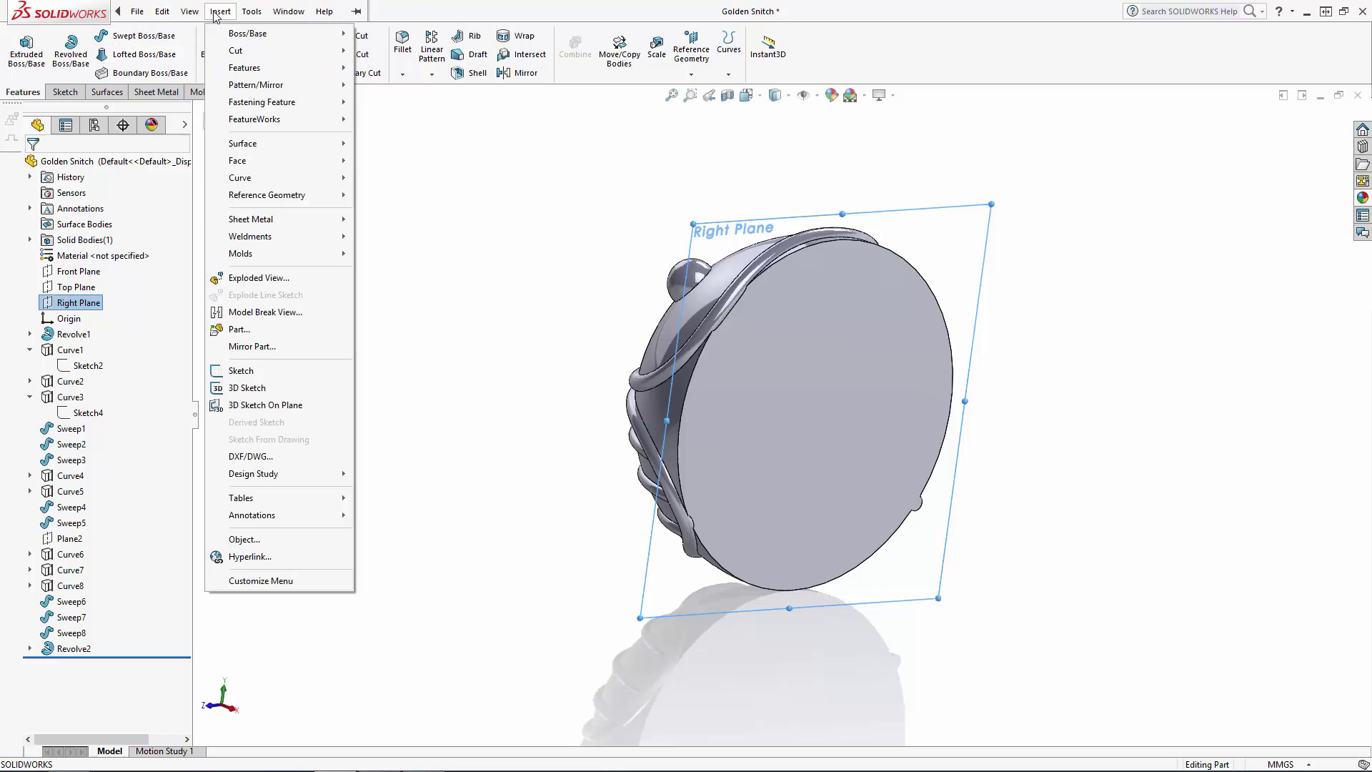
mouse_move(260, 72)
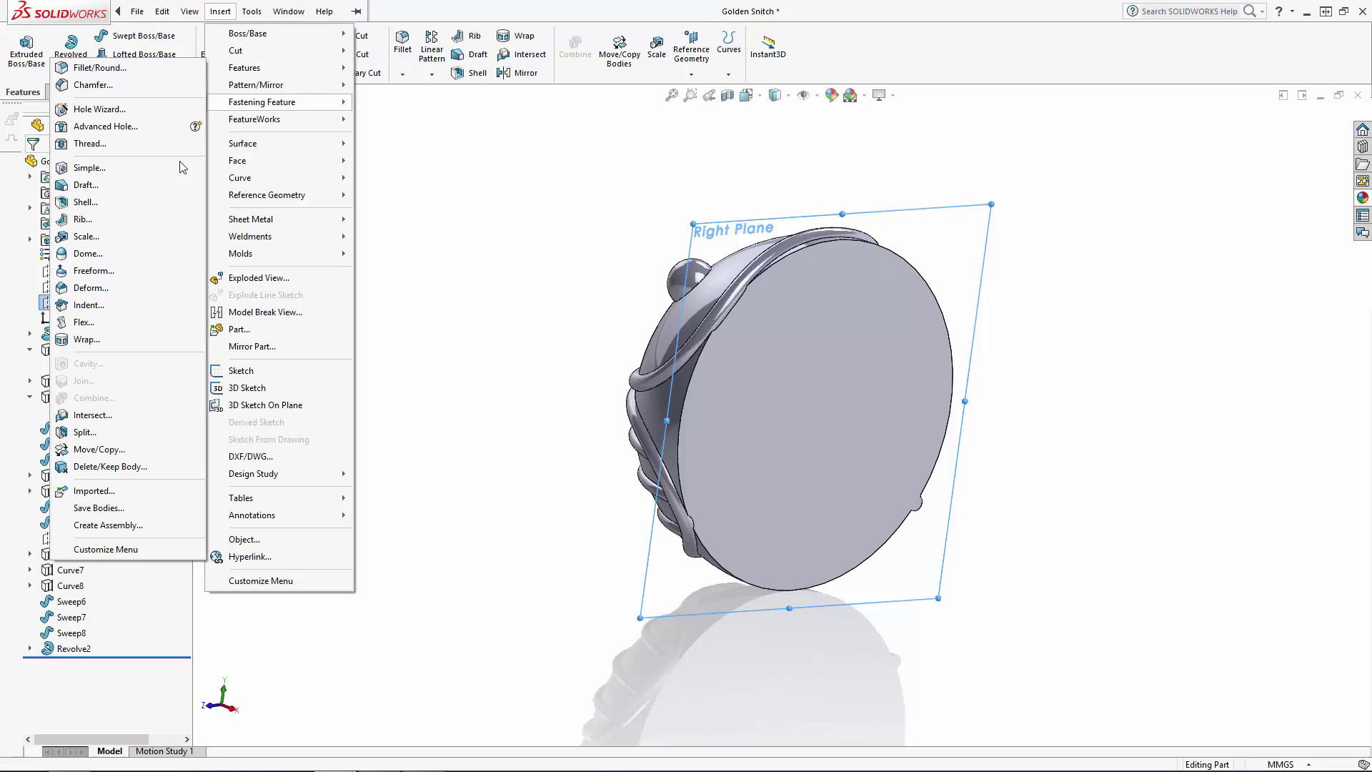
click(85, 433)
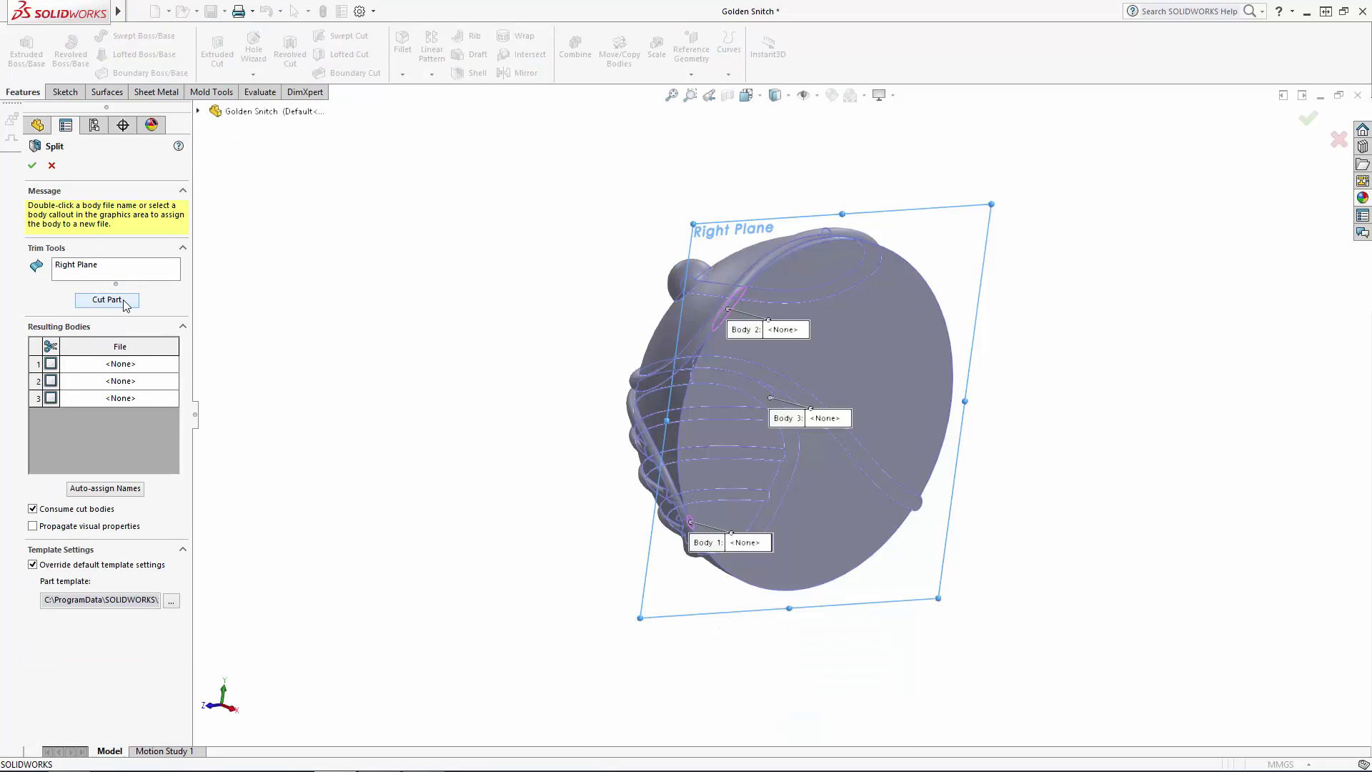
click(50, 381)
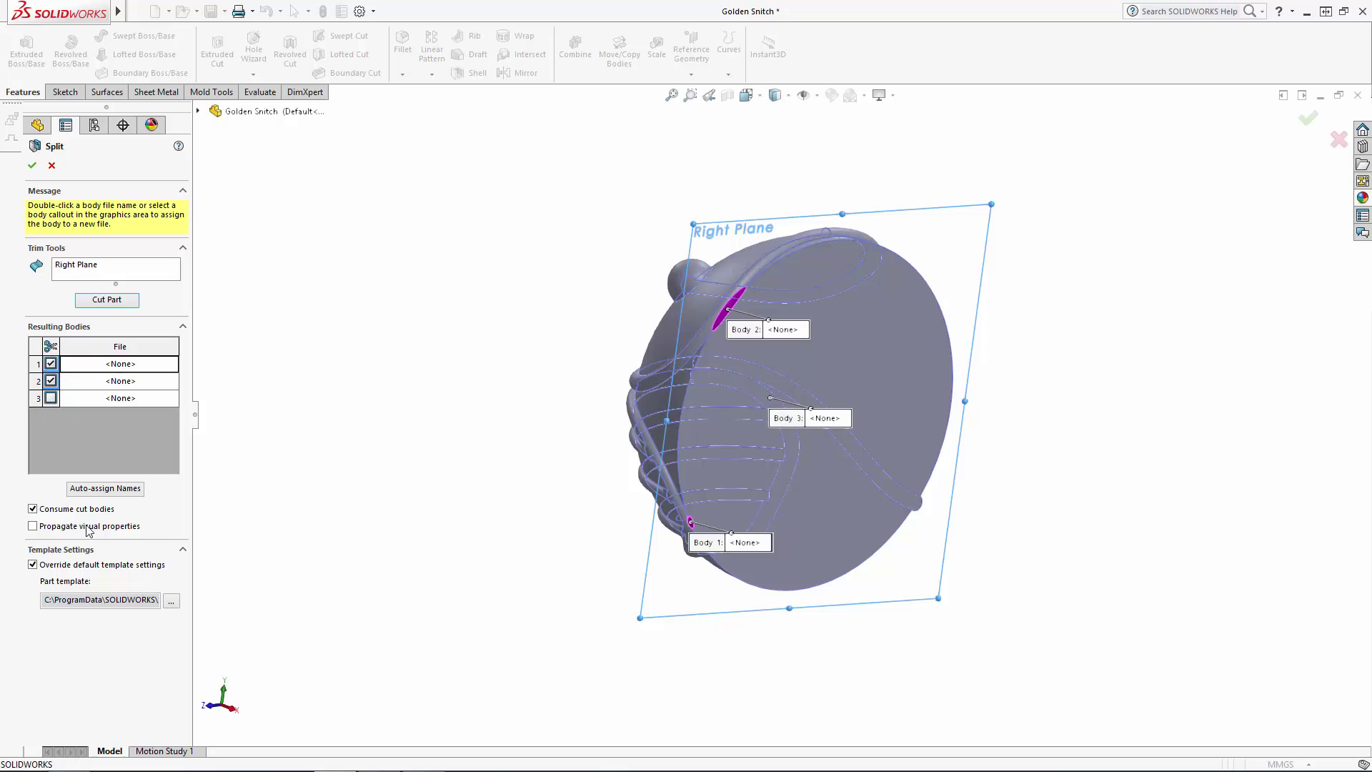
click(32, 165)
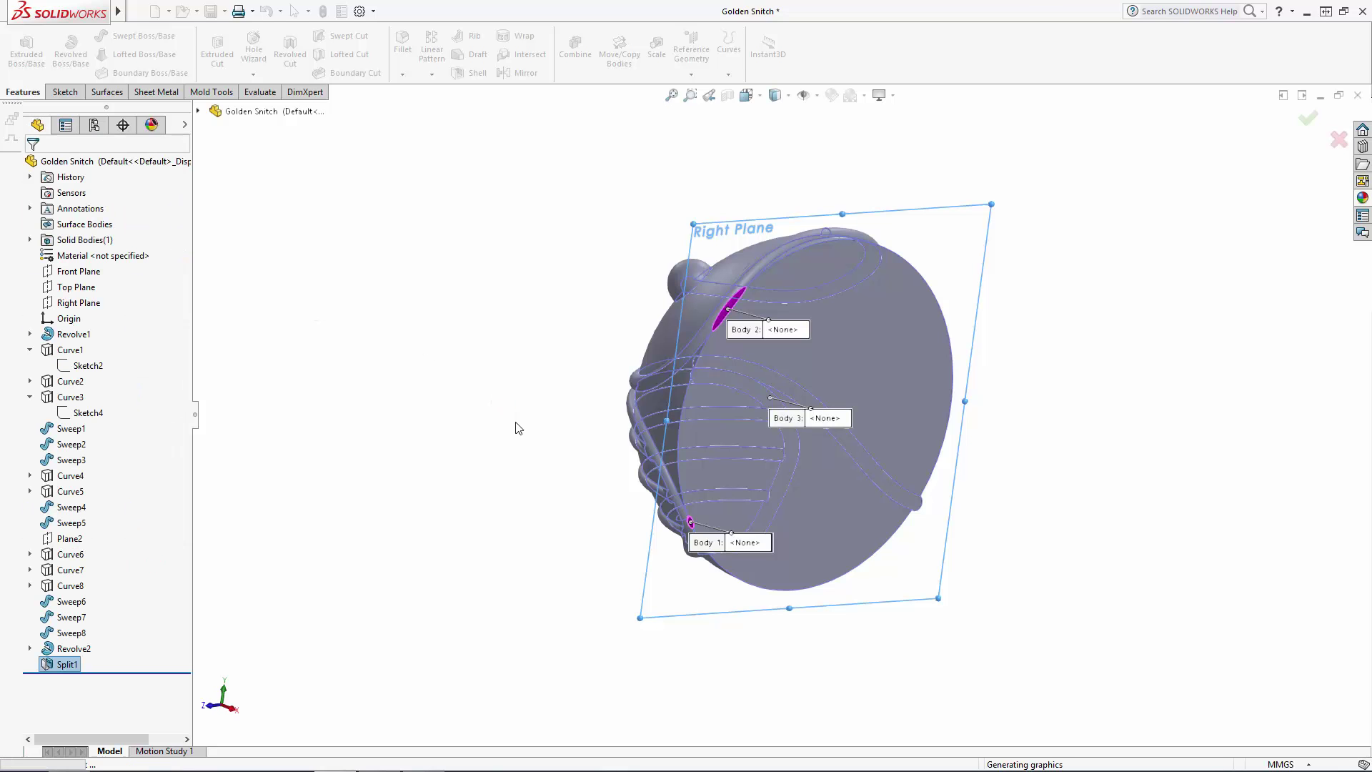
middle_drag(527, 441, 720, 500)
ctrl+middle_drag(1054, 366, 998, 381)
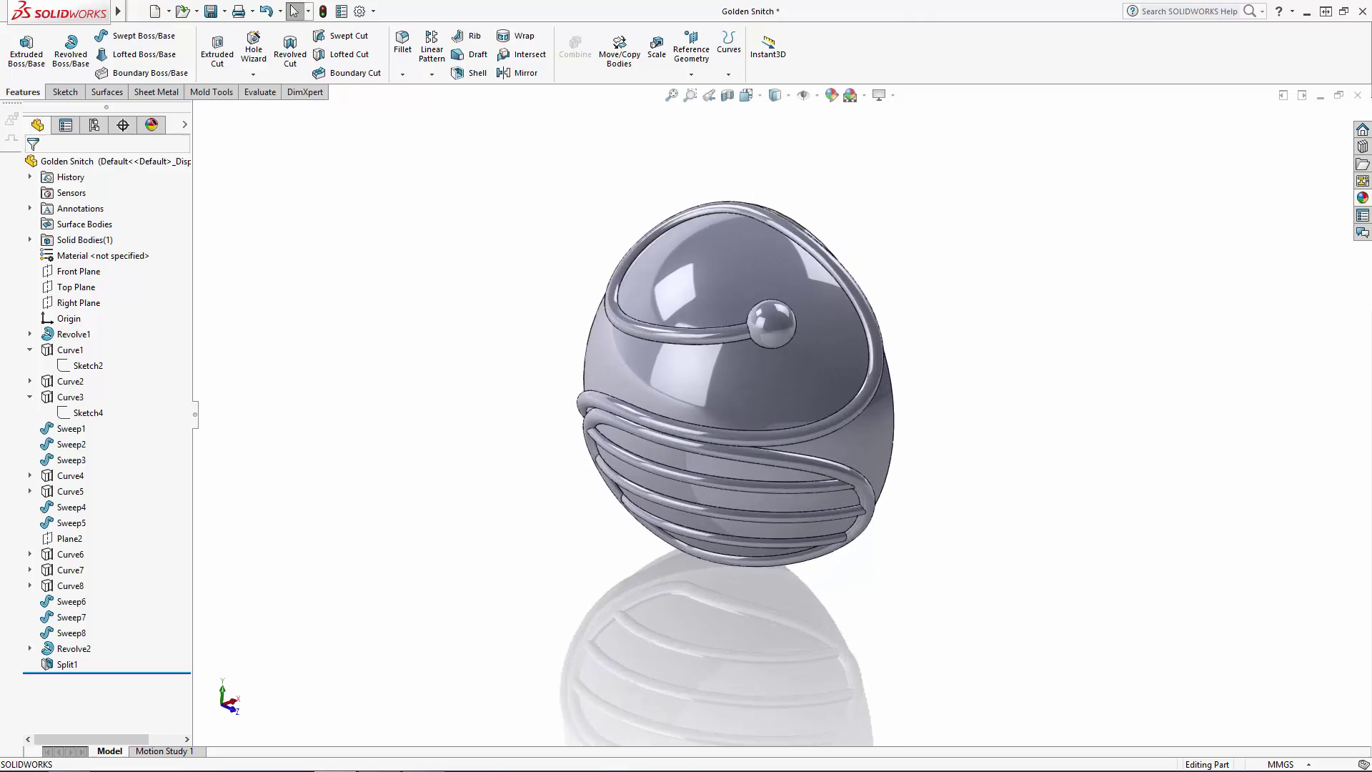